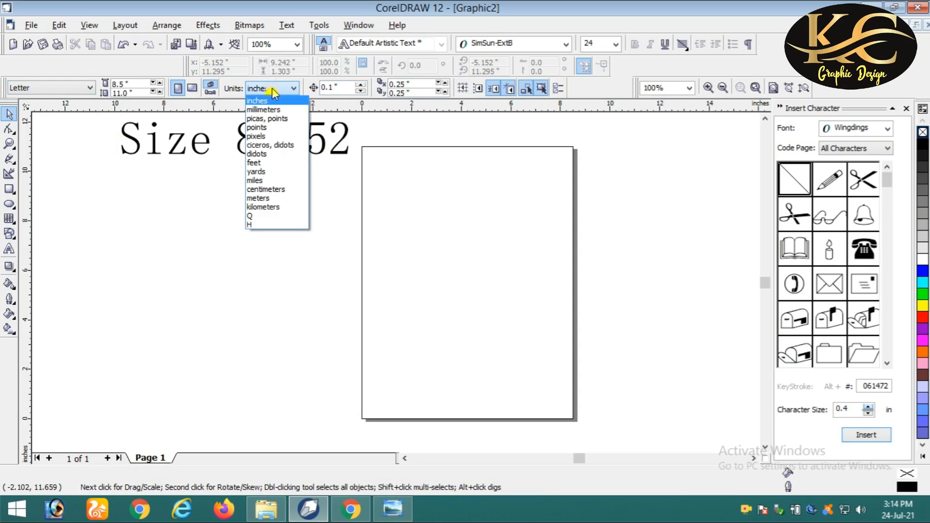
- Switch units to millimetres and set the page size to 89 × 52 mm
{"action": "left_click", "coordinate": [263, 110]}
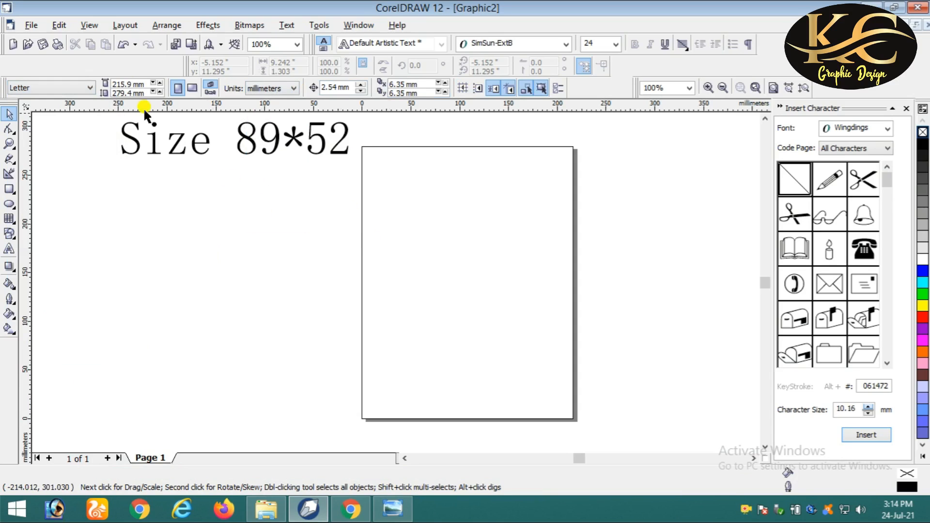
{"action": "left_click_drag", "start_coordinate": [134, 83], "coordinate": [103, 88]}
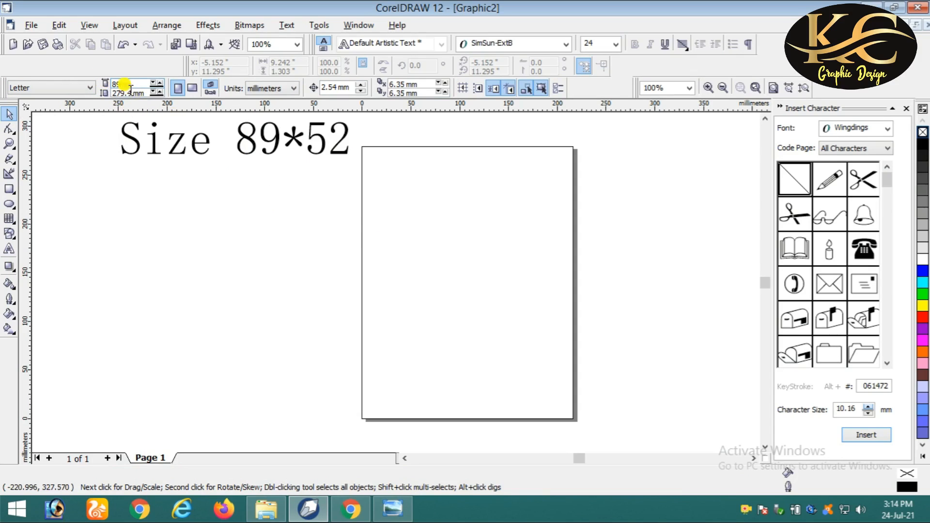
{"action": "left_click_drag", "start_coordinate": [134, 91], "coordinate": [108, 93]}
{"action": "type", "text": "52"}
{"action": "key", "text": "Return"}
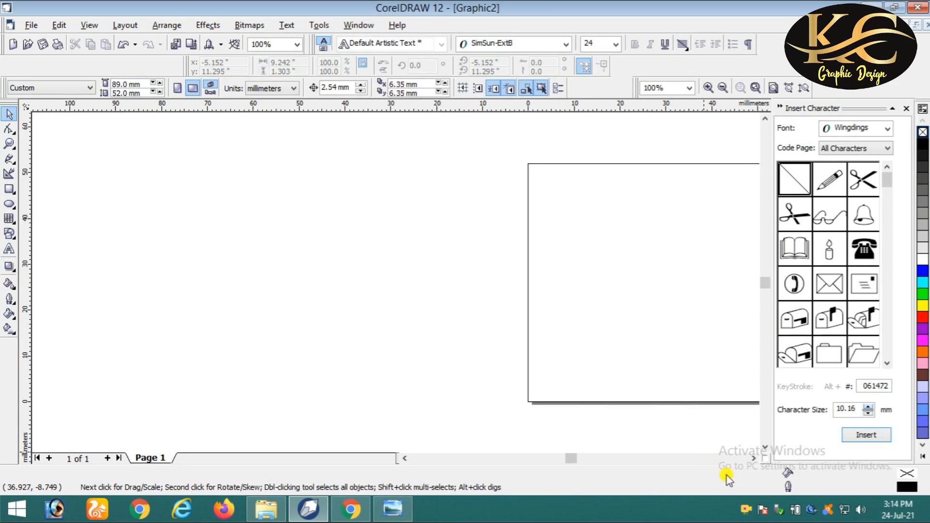
{"action": "left_click", "coordinate": [752, 458]}
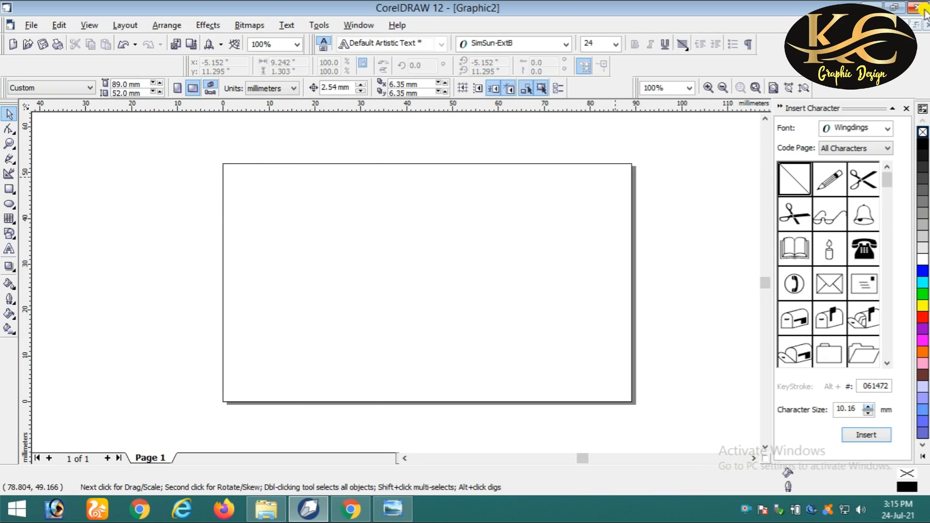
- Minimise Graphic2 and bring up Graphic1.CDR to inspect the first sample card
{"action": "left_click", "coordinate": [905, 24]}
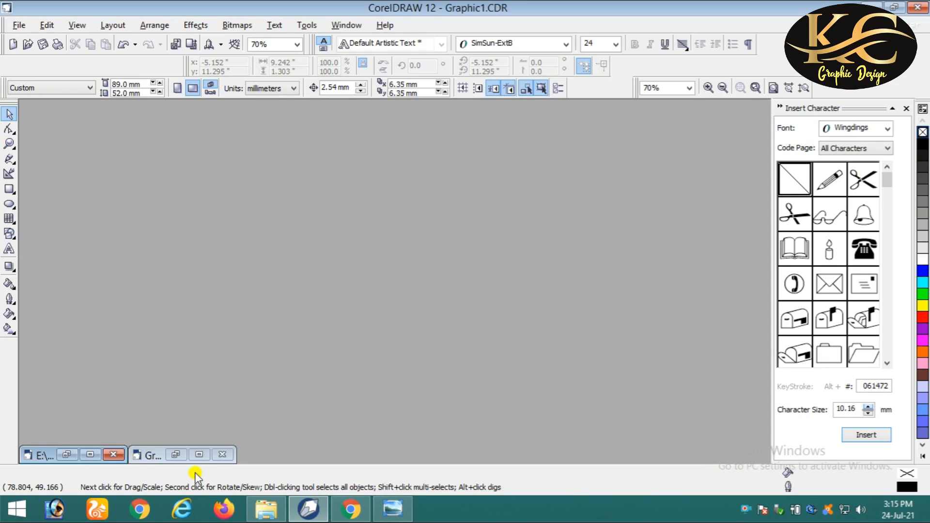
{"action": "left_click", "coordinate": [68, 455]}
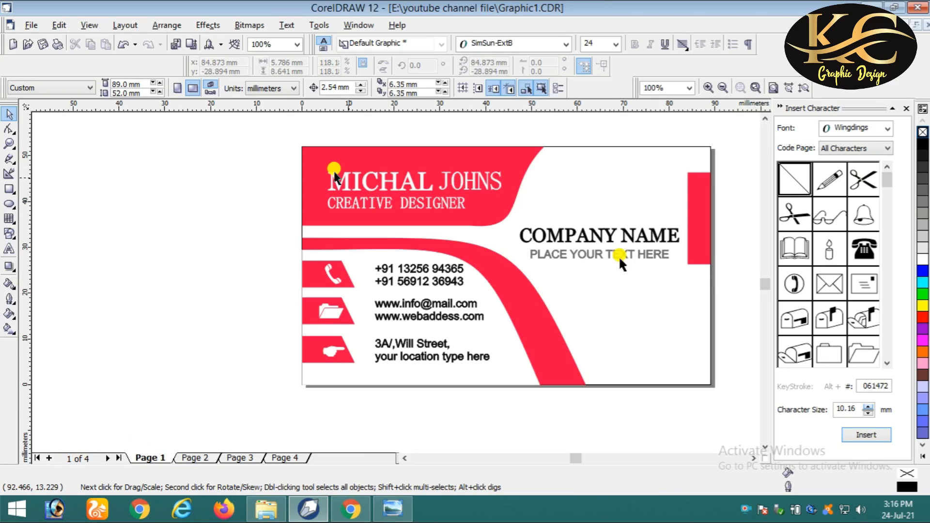
{"action": "left_click", "coordinate": [390, 183]}
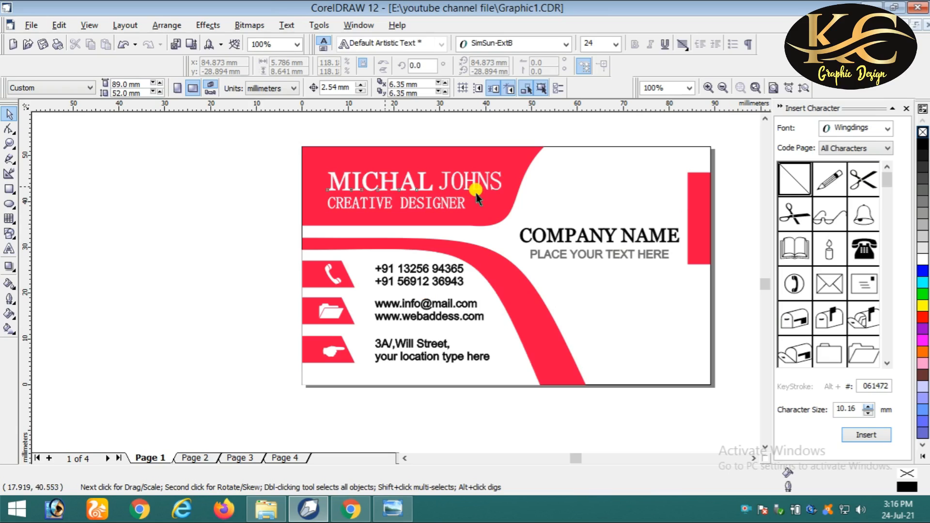
{"action": "left_click", "coordinate": [581, 163]}
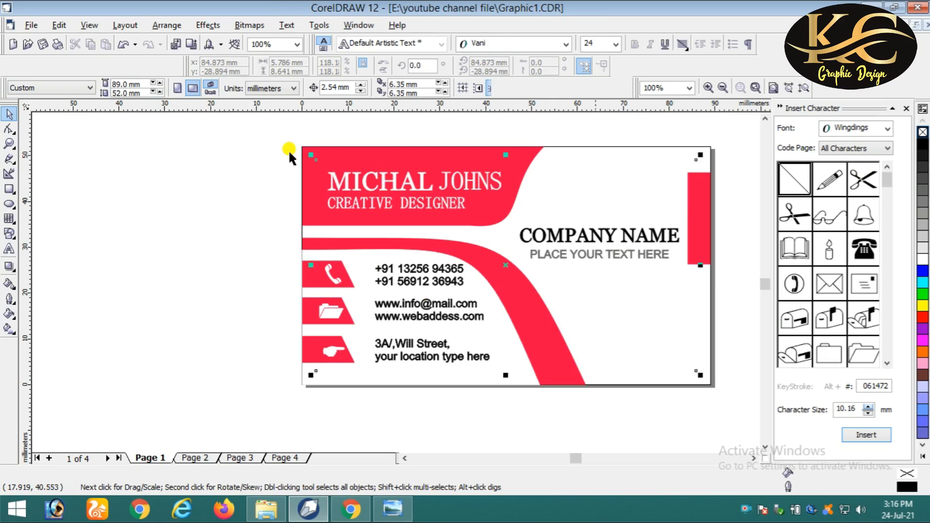
{"action": "left_click", "coordinate": [289, 151]}
- Browse sample card pages 2, 3 and 4 of Graphic1
{"action": "left_click", "coordinate": [193, 457]}
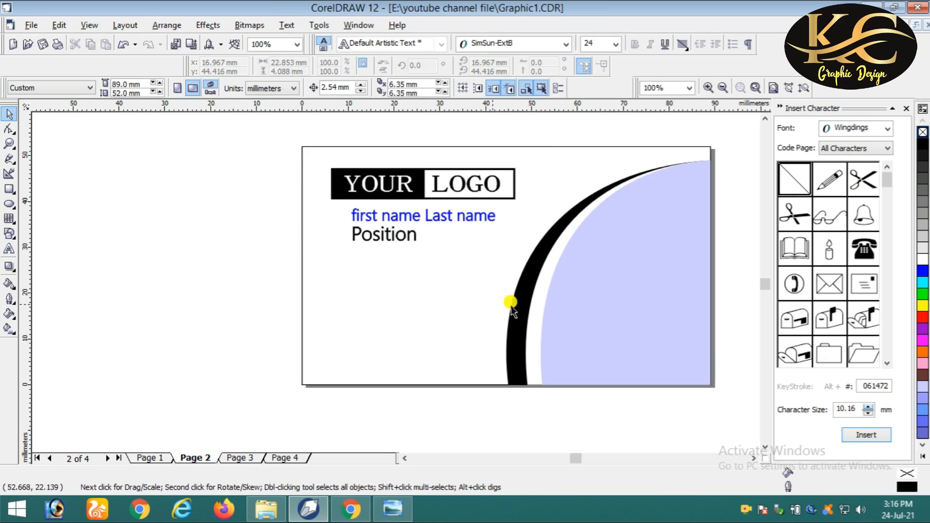
{"action": "left_click", "coordinate": [239, 459]}
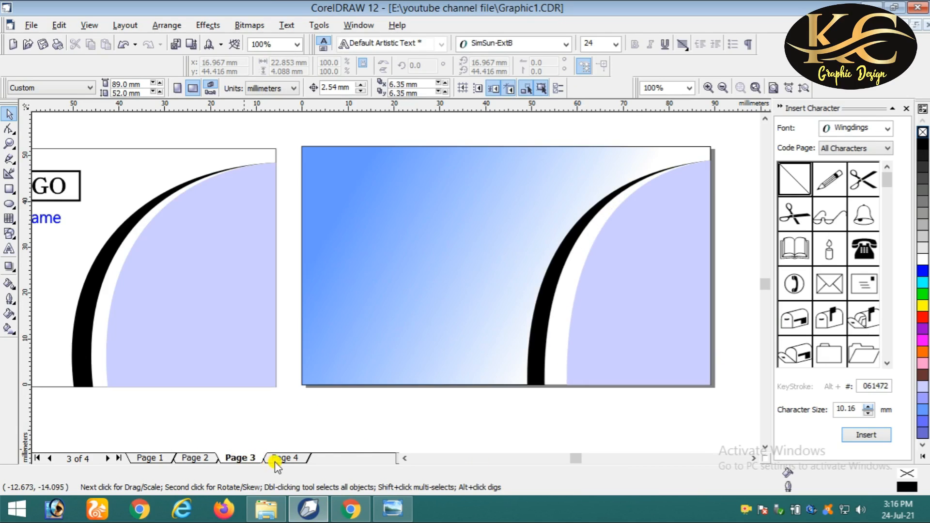
{"action": "left_click", "coordinate": [405, 458]}
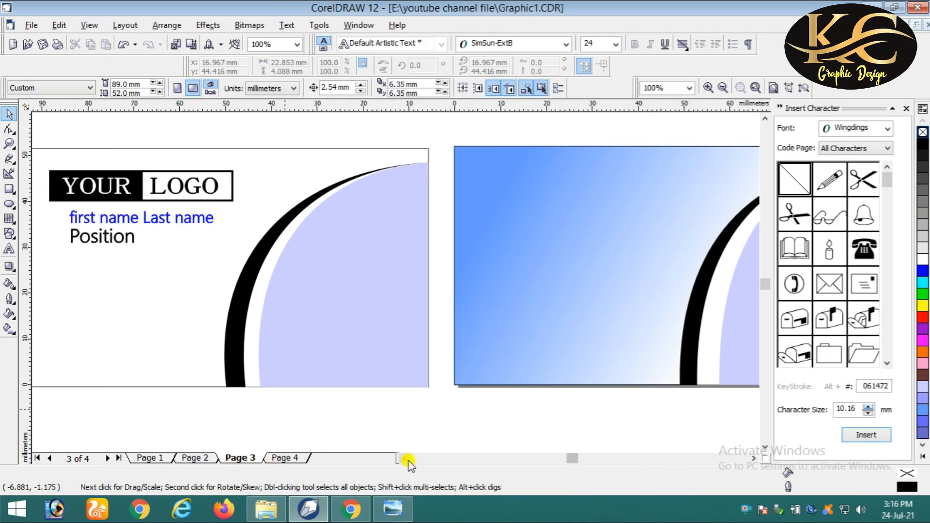
{"action": "scroll", "coordinate": [436, 330], "scroll_direction": "down", "scroll_amount": 1}
{"action": "scroll", "coordinate": [435, 326], "scroll_direction": "down", "scroll_amount": 2}
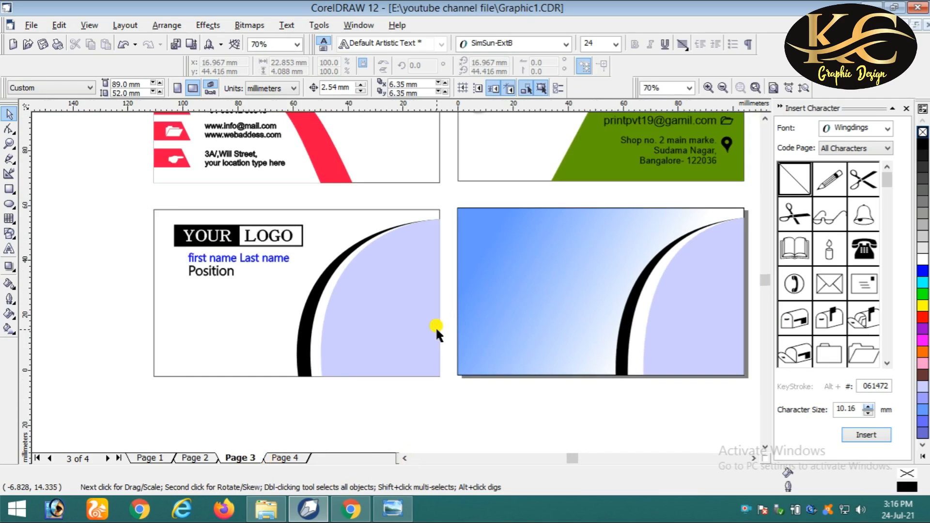
{"action": "left_click", "coordinate": [286, 458]}
{"action": "scroll", "coordinate": [661, 322], "scroll_direction": "up", "scroll_amount": 3}
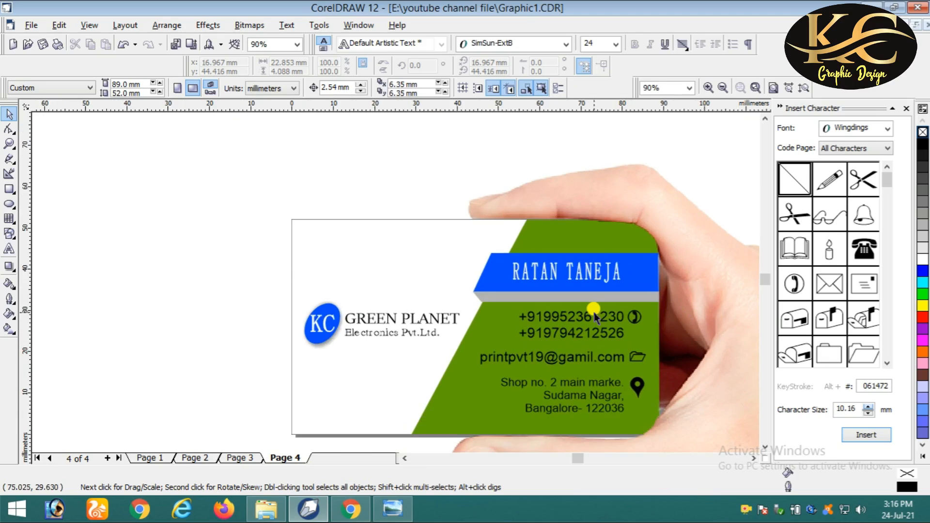
{"action": "left_click", "coordinate": [765, 448]}
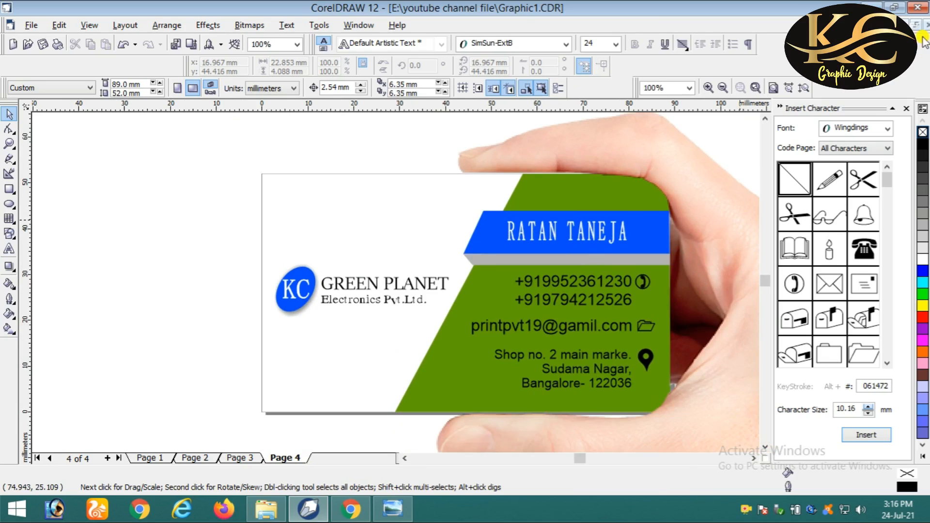
- Minimise the Graphic1 sample document
{"action": "left_click", "coordinate": [907, 25]}
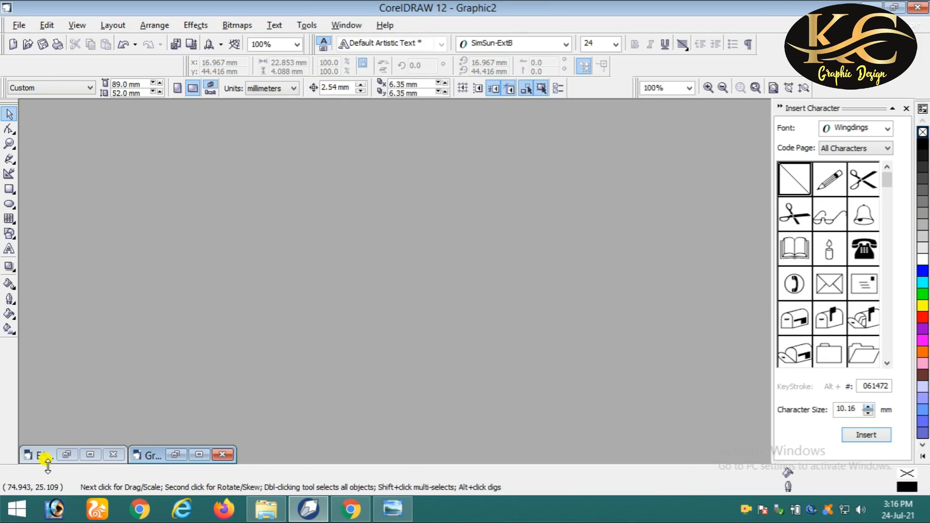
{"action": "left_click", "coordinate": [66, 456]}
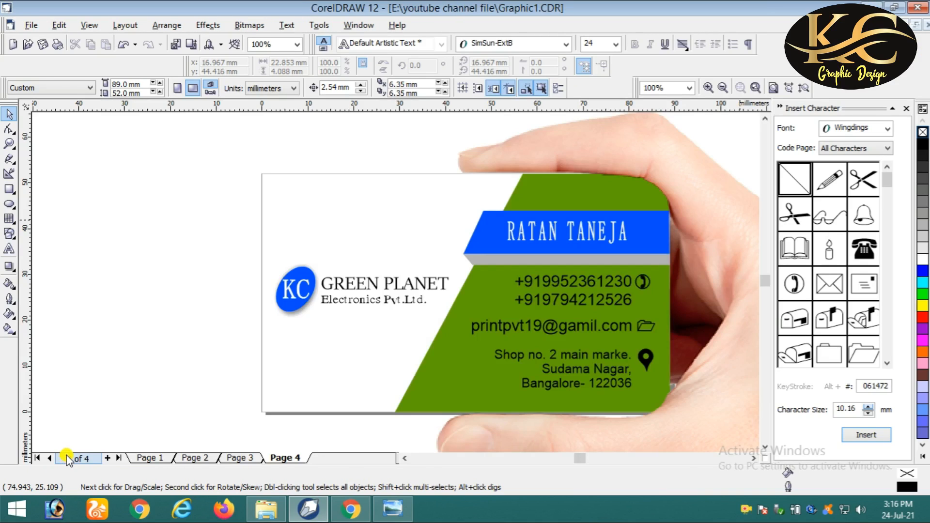
{"action": "left_click", "coordinate": [907, 25]}
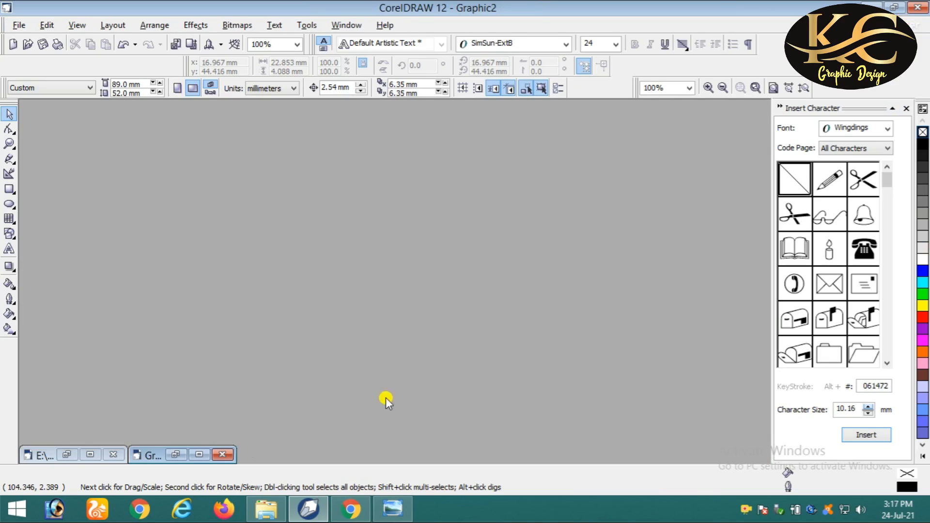
- In Graphic2, create a page-sized rectangle and change its width to 60 mm
{"action": "left_click", "coordinate": [176, 454]}
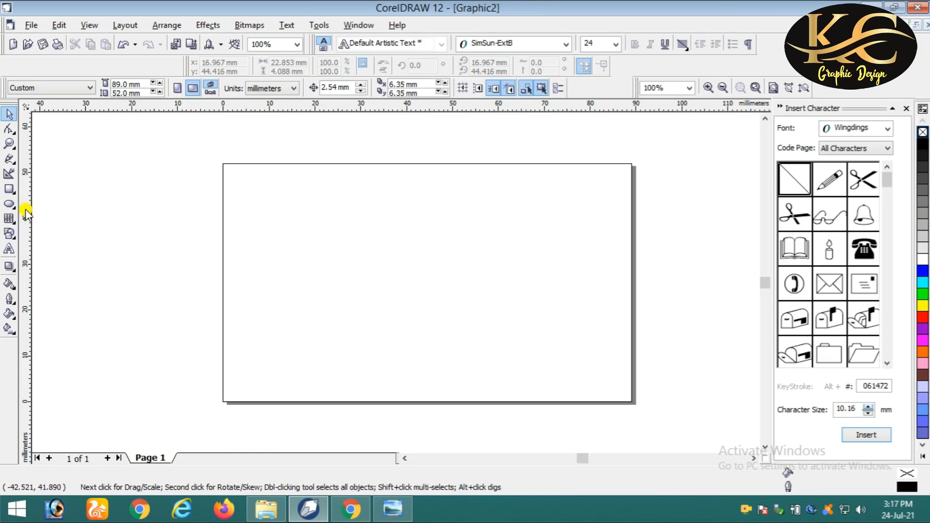
{"action": "double_click", "coordinate": [9, 189]}
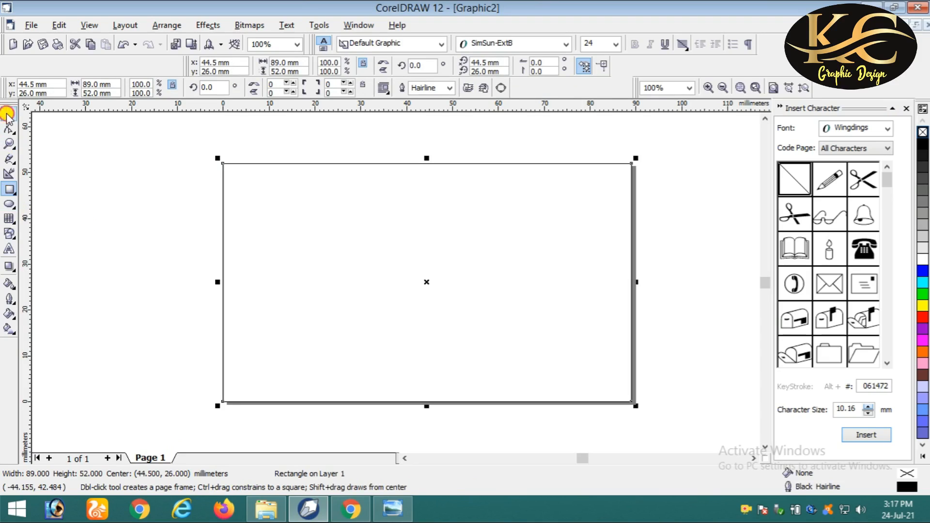
{"action": "left_click", "coordinate": [7, 116]}
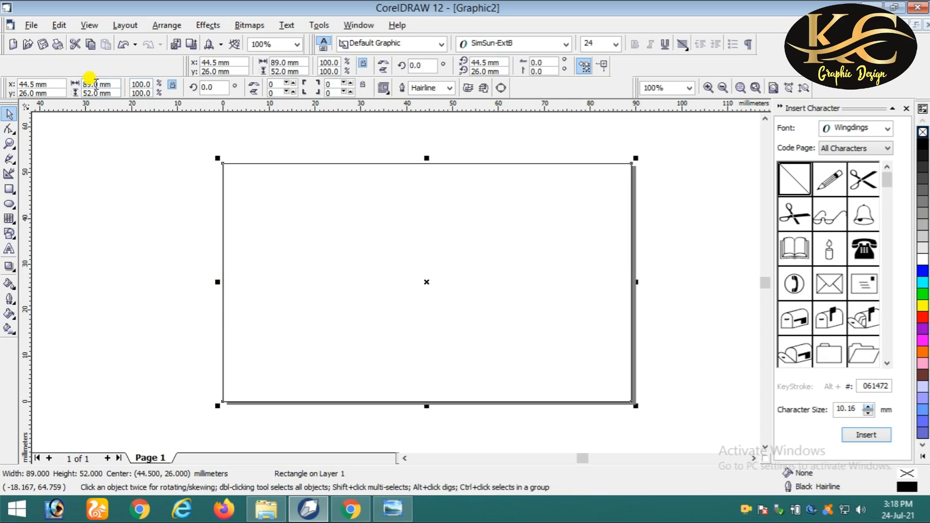
{"action": "left_click_drag", "start_coordinate": [100, 84], "coordinate": [63, 82]}
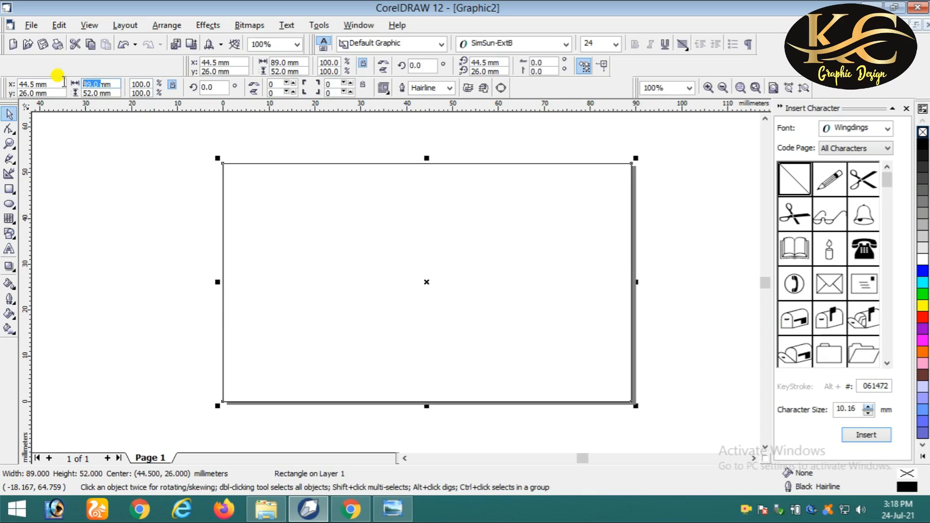
{"action": "type", "text": "60"}
{"action": "key", "text": "Return"}
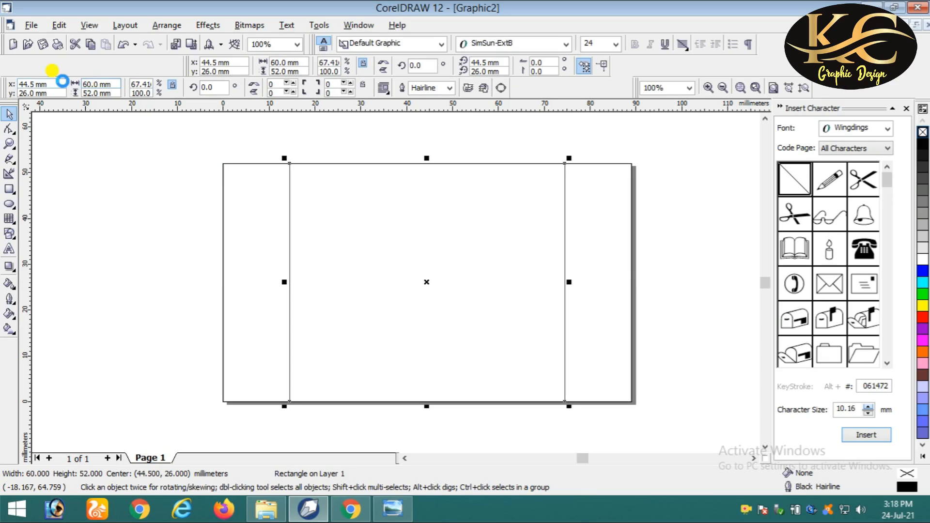
- Add an 89 × 52 mm rectangle and right-align the 60 mm rectangle to it
{"action": "double_click", "coordinate": [10, 188]}
{"action": "left_click", "coordinate": [9, 114]}
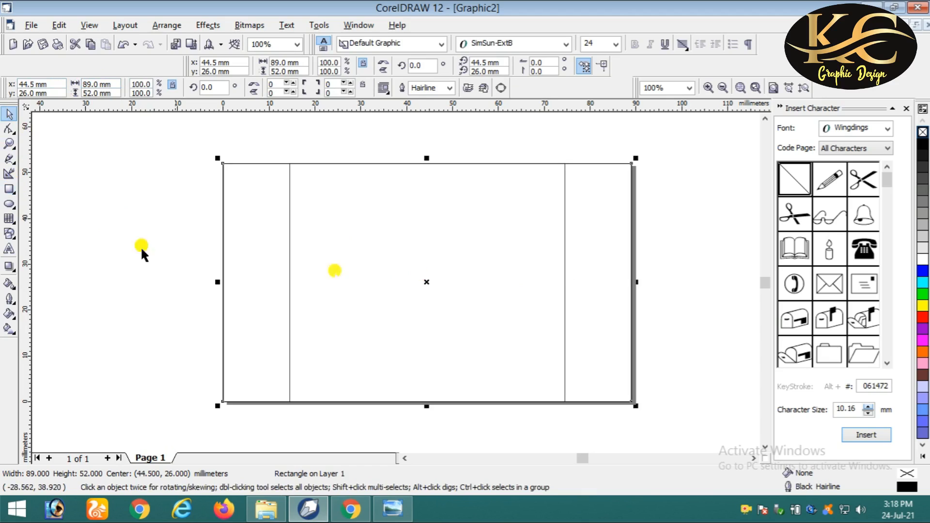
{"action": "left_click", "coordinate": [676, 238]}
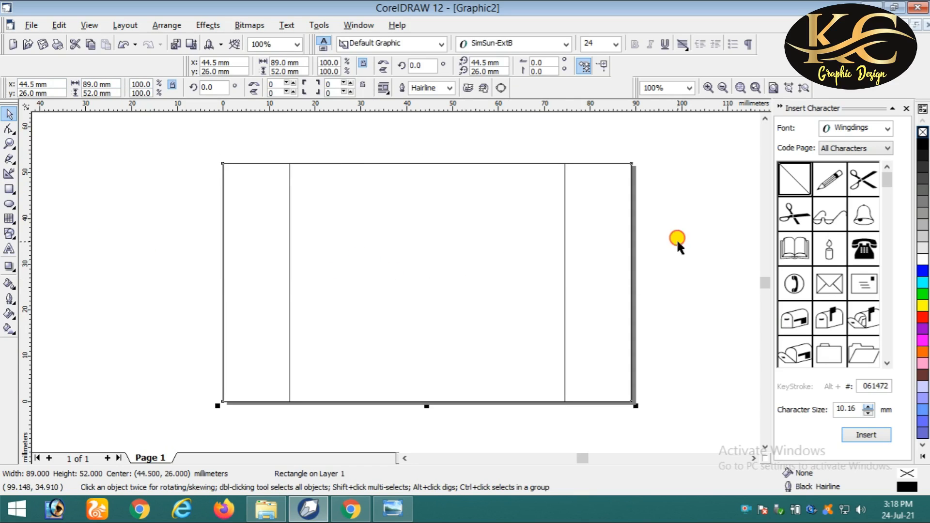
{"action": "left_click", "coordinate": [546, 221]}
{"action": "left_click", "coordinate": [603, 222], "text": "shift"}
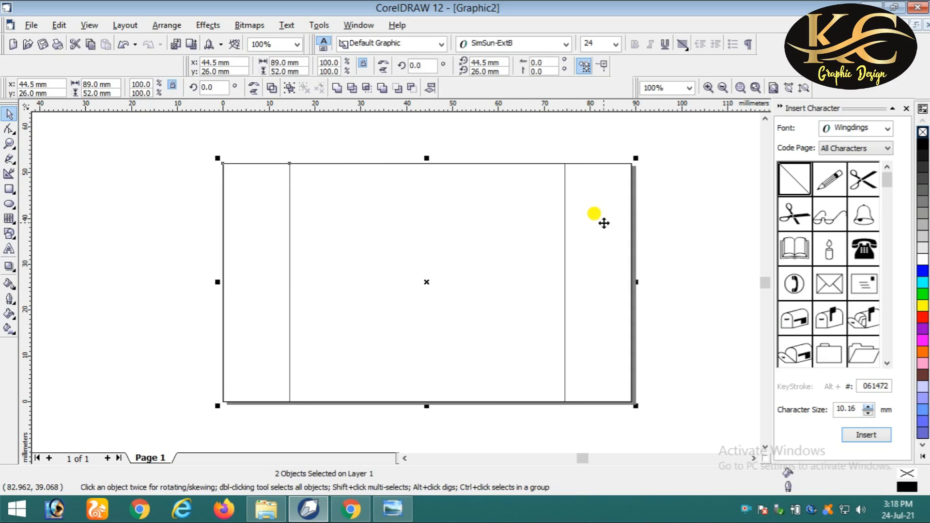
{"action": "key", "text": "l"}
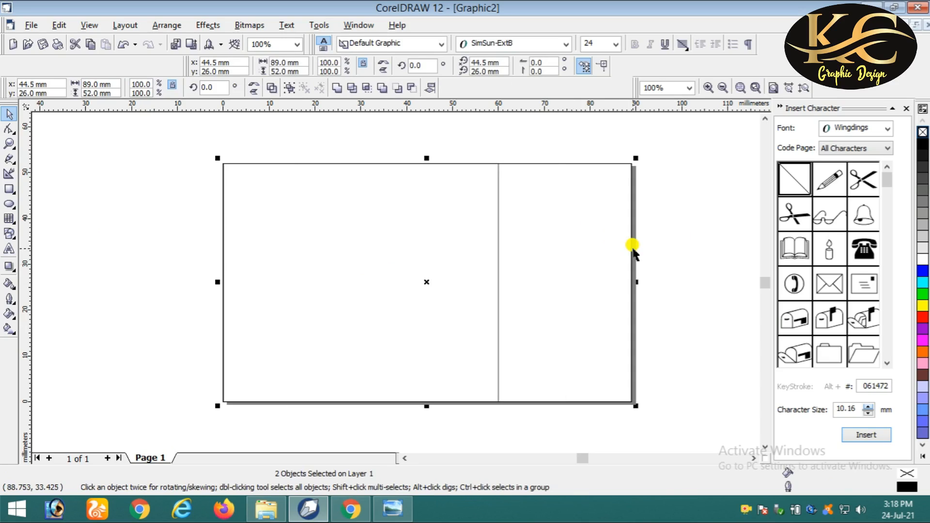
{"action": "key", "text": "r"}
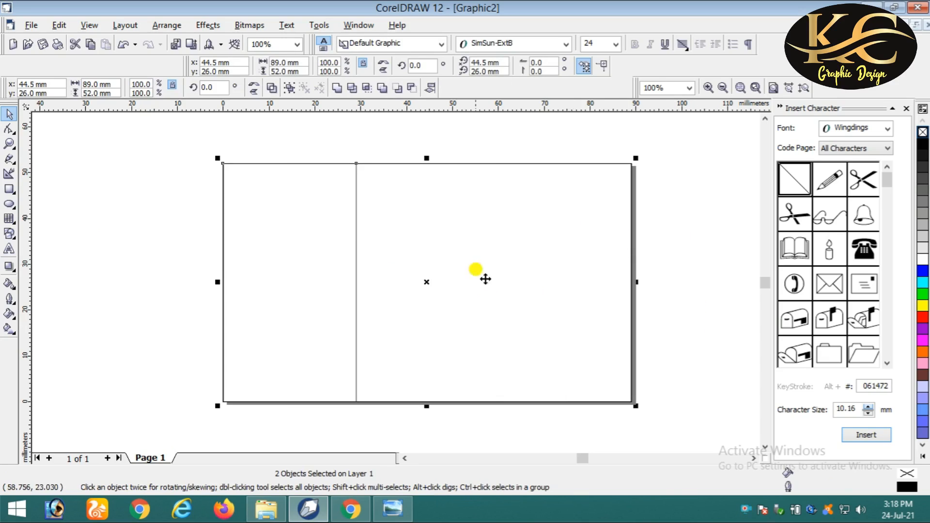
{"action": "left_click", "coordinate": [311, 142]}
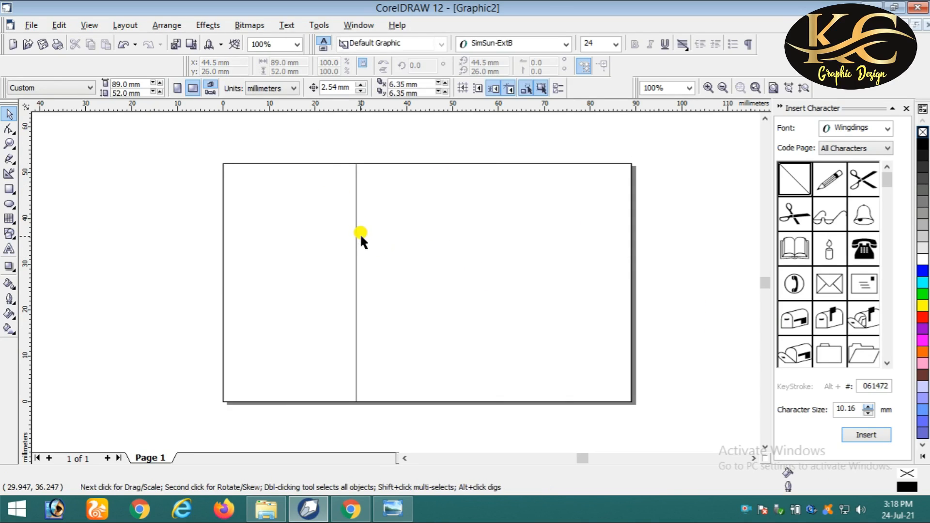
{"action": "left_click", "coordinate": [359, 233]}
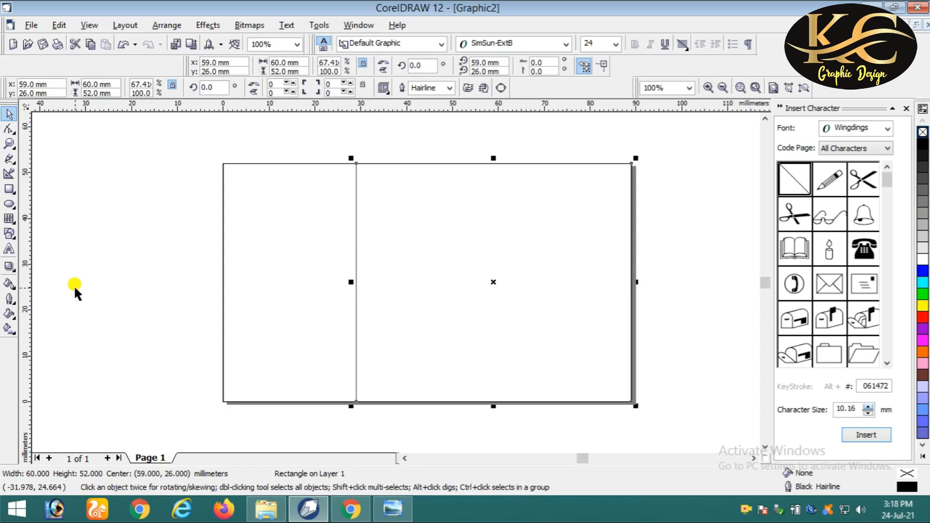
- Place a vertical guide at 60 mm and convert the 60 mm rectangle to curves
{"action": "left_click_drag", "start_coordinate": [26, 255], "coordinate": [493, 306]}
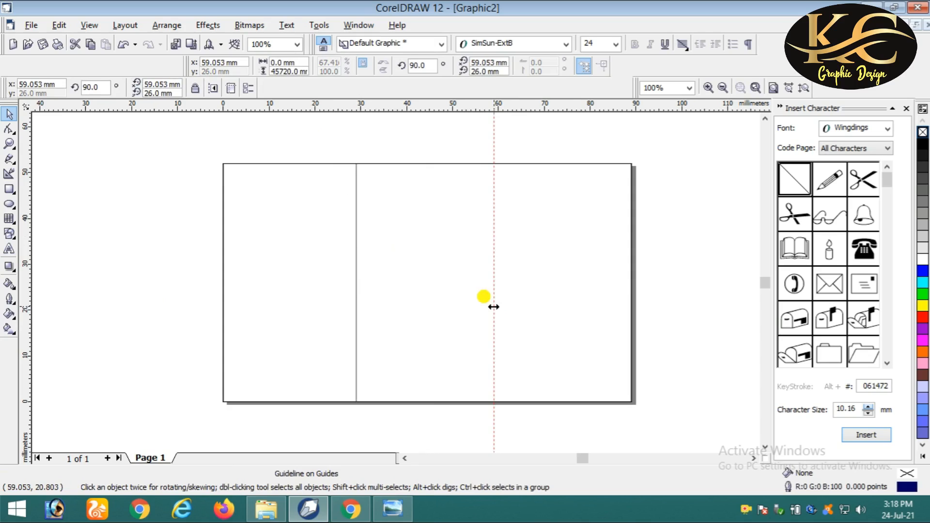
{"action": "left_click", "coordinate": [385, 258]}
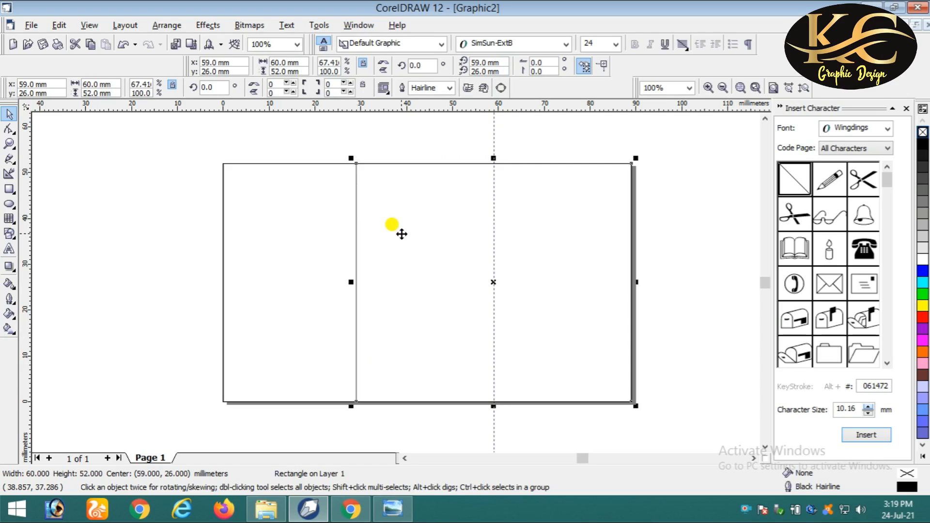
{"action": "left_click", "coordinate": [401, 233]}
{"action": "left_click", "coordinate": [499, 89]}
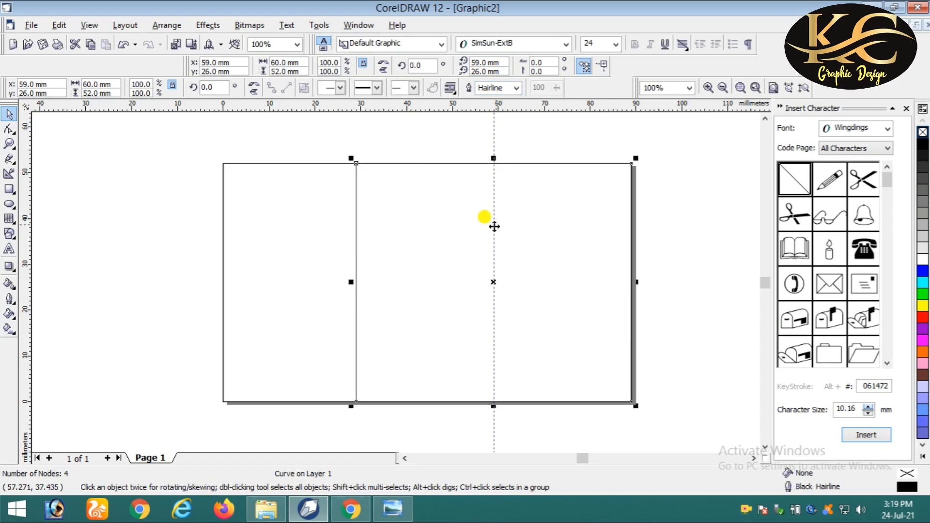
- Add a node on the panel's top edge at the guide and delete the top-left node
{"action": "left_click", "coordinate": [9, 127]}
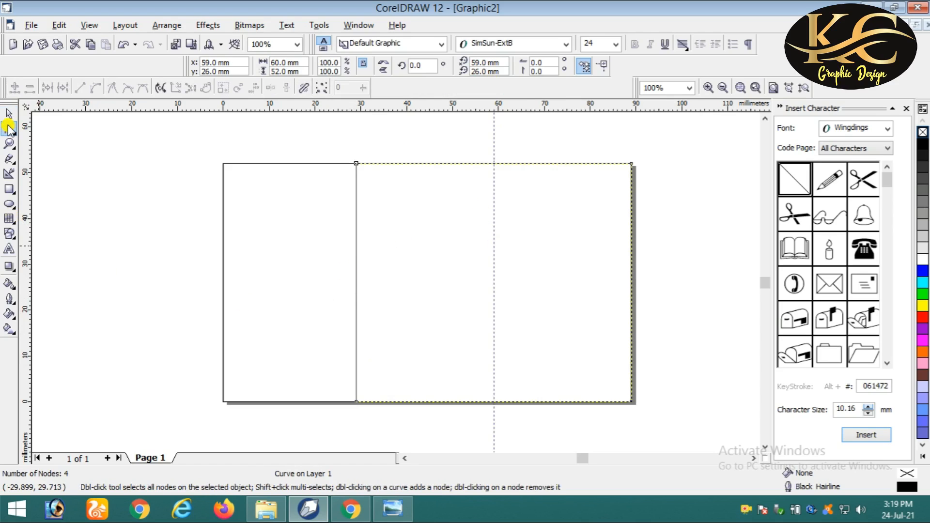
{"action": "double_click", "coordinate": [490, 160]}
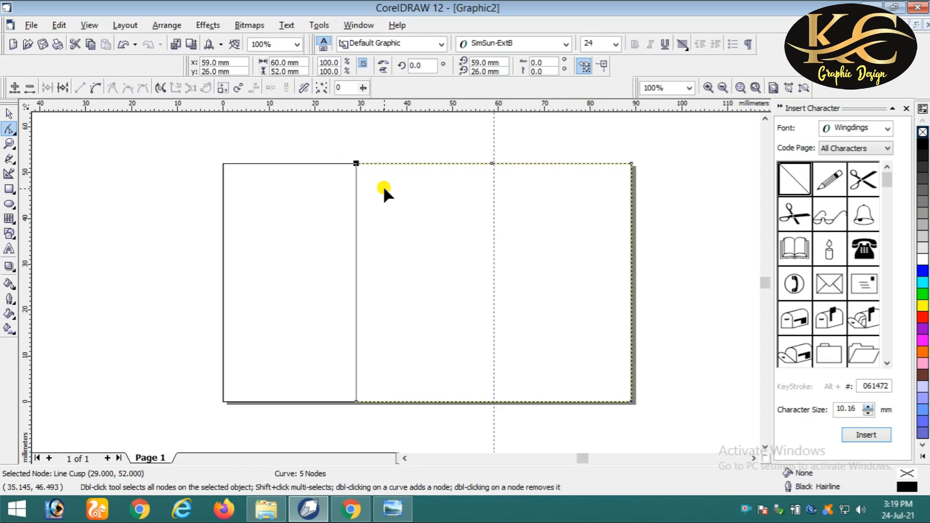
{"action": "key", "text": "Delete"}
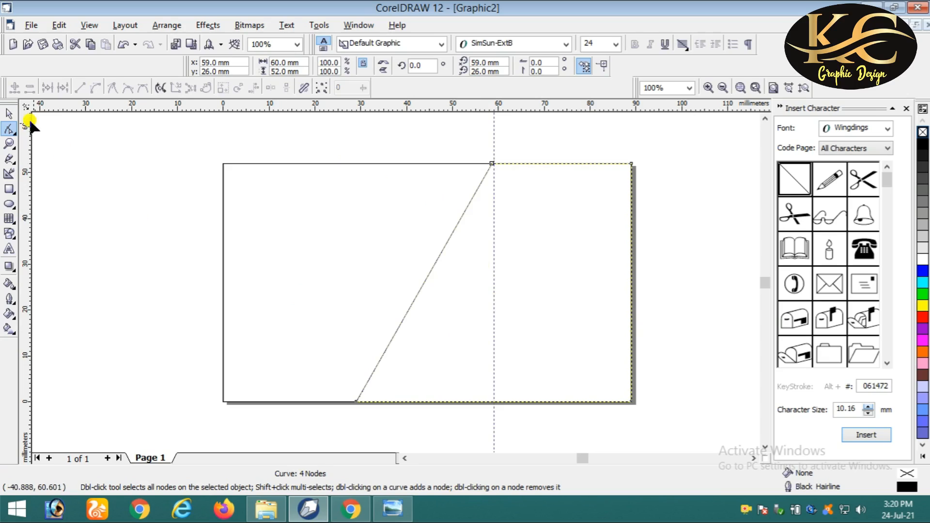
{"action": "left_click", "coordinate": [9, 113]}
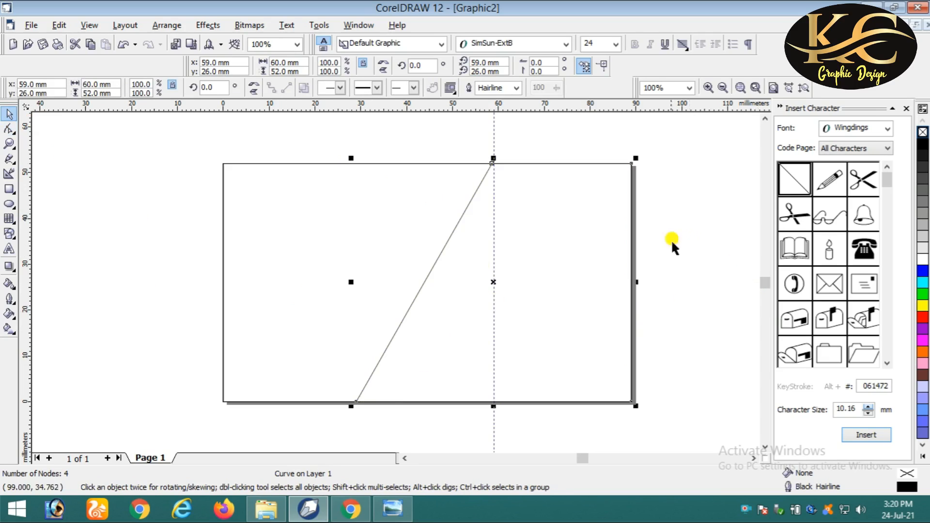
- Apply Chartreuse from the expanded palette as both the panel's fill and outline
{"action": "left_click", "coordinate": [923, 458]}
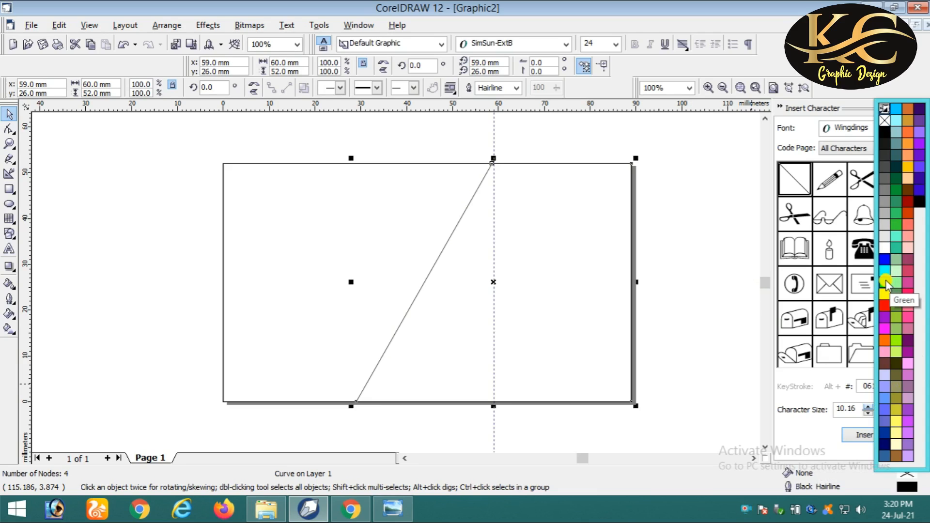
{"action": "left_click", "coordinate": [896, 342]}
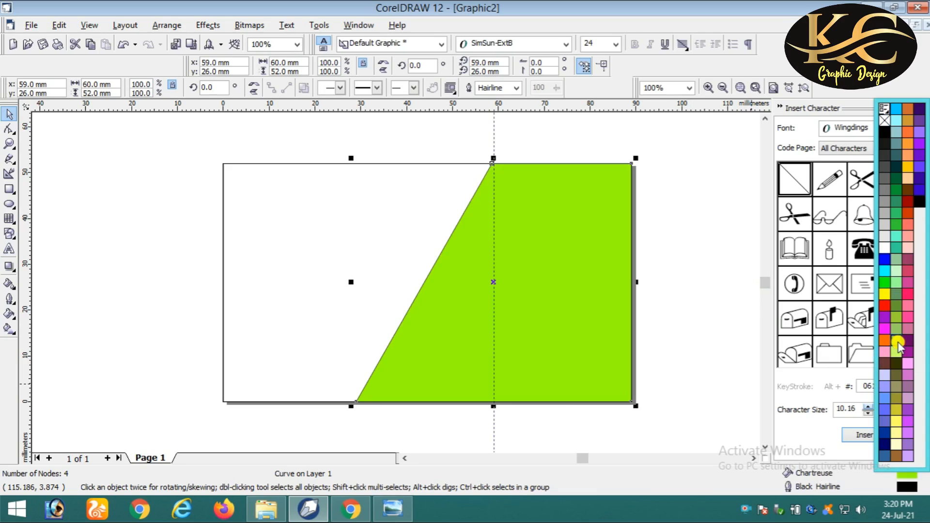
{"action": "right_click", "coordinate": [897, 343]}
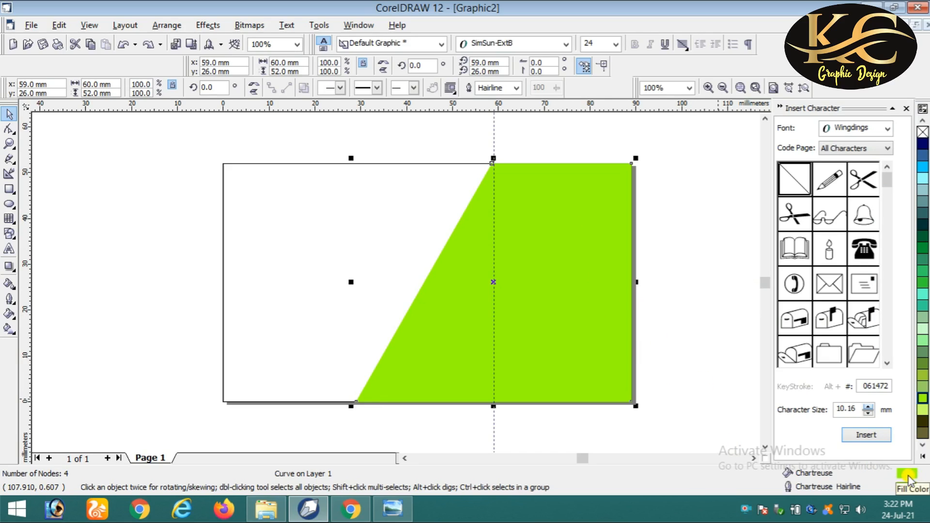
- Set the panel's Uniform Fill to CMYK 24/0/59/39 dark green
{"action": "double_click", "coordinate": [910, 479]}
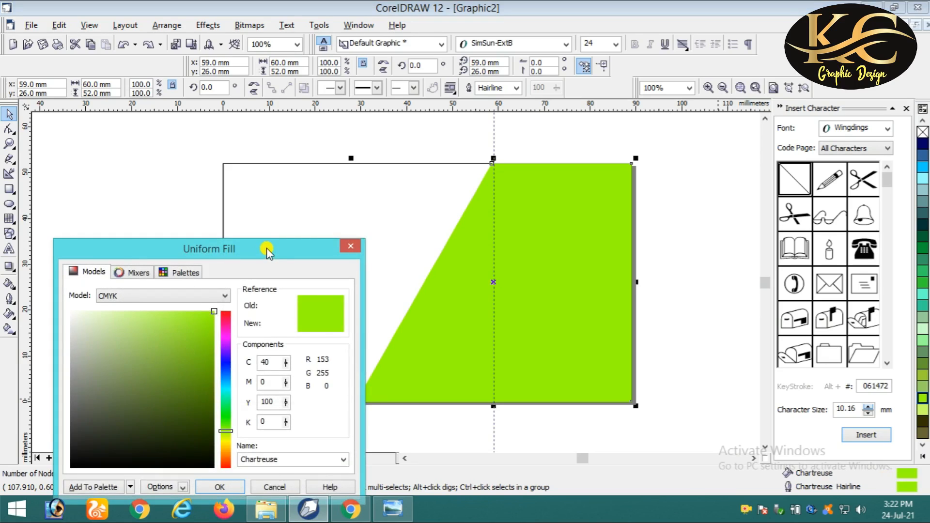
{"action": "left_click_drag", "start_coordinate": [267, 251], "coordinate": [308, 158]}
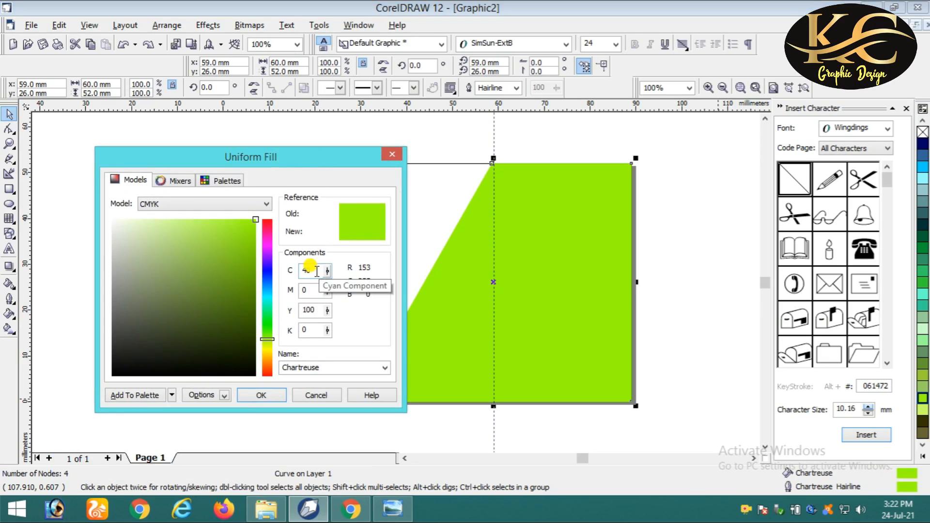
{"action": "left_click_drag", "start_coordinate": [317, 270], "coordinate": [299, 271]}
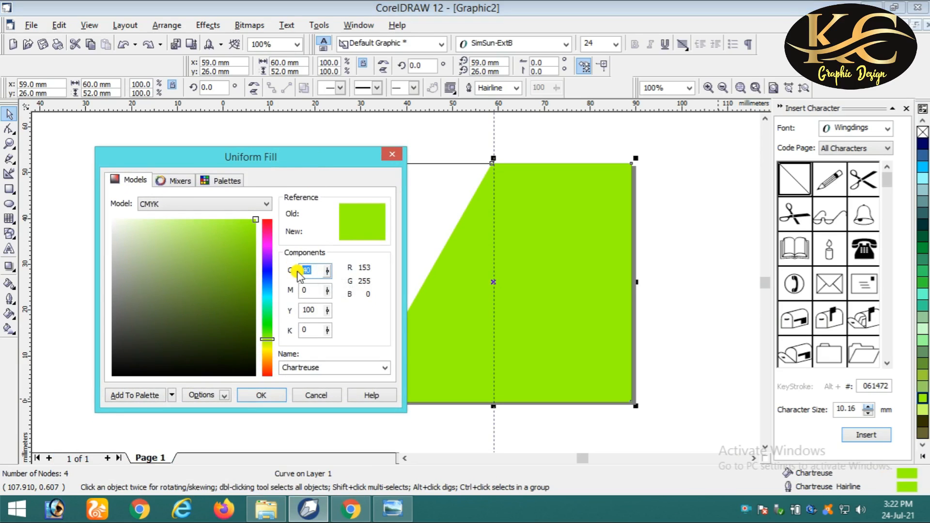
{"action": "type", "text": "14"}
{"action": "left_click_drag", "start_coordinate": [314, 270], "coordinate": [292, 269]}
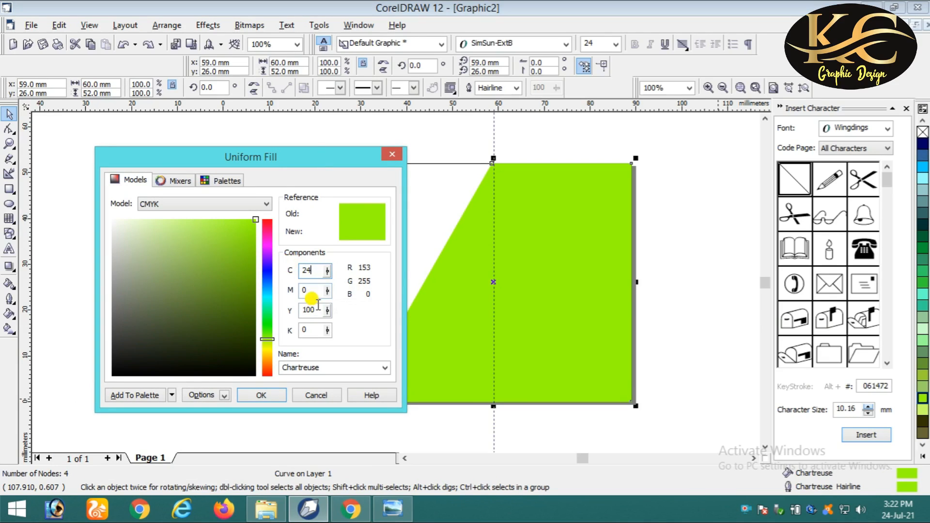
{"action": "left_click_drag", "start_coordinate": [316, 310], "coordinate": [300, 310]}
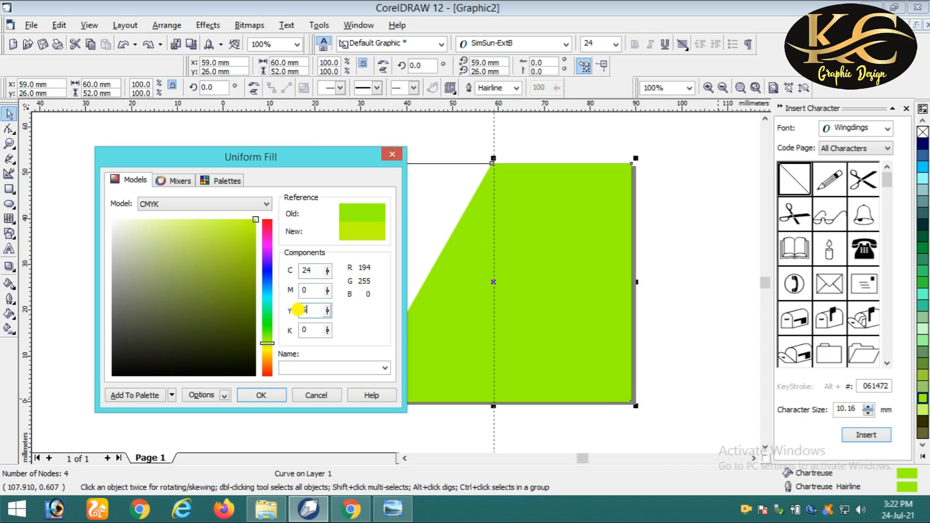
{"action": "type", "text": "59"}
{"action": "left_click_drag", "start_coordinate": [307, 329], "coordinate": [281, 327]}
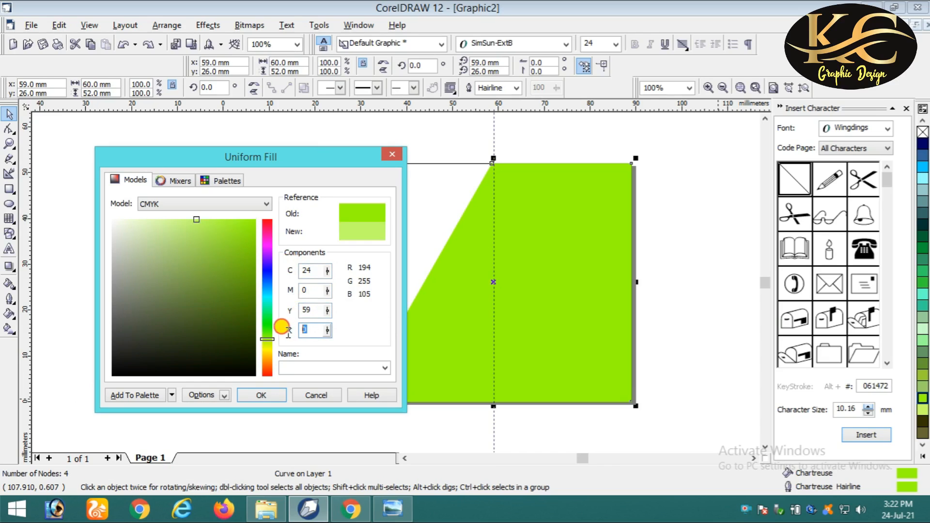
{"action": "type", "text": "38"}
{"action": "key", "text": "Return"}
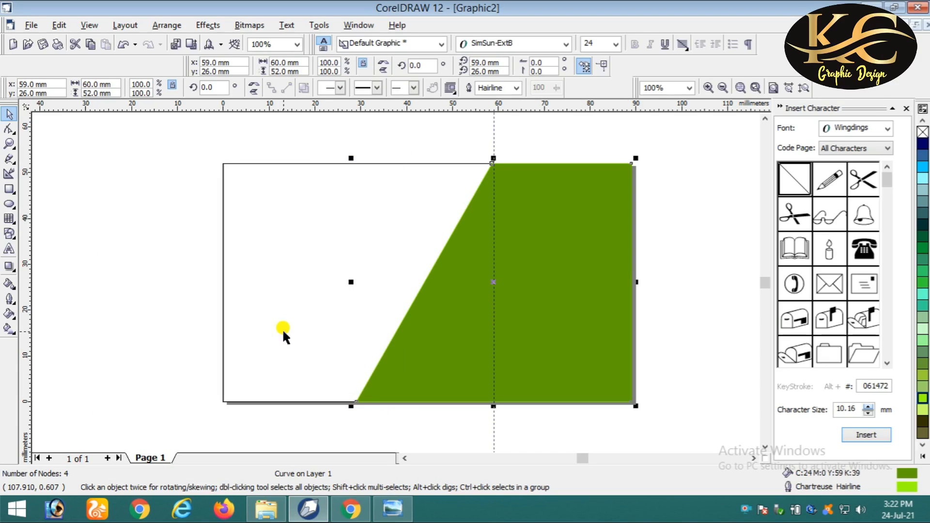
{"action": "left_click", "coordinate": [660, 307]}
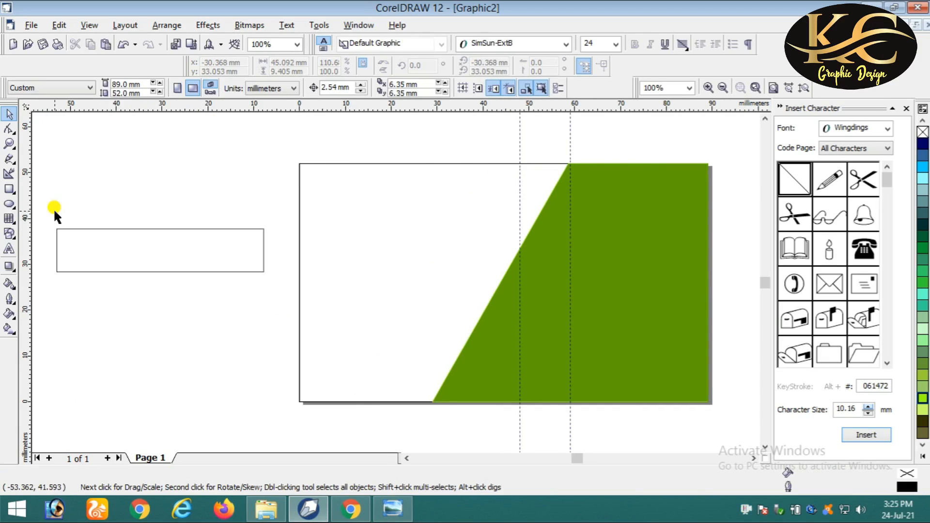
- Move the thin rectangle onto the upper card and right-align it with the green panel
{"action": "left_click", "coordinate": [112, 229]}
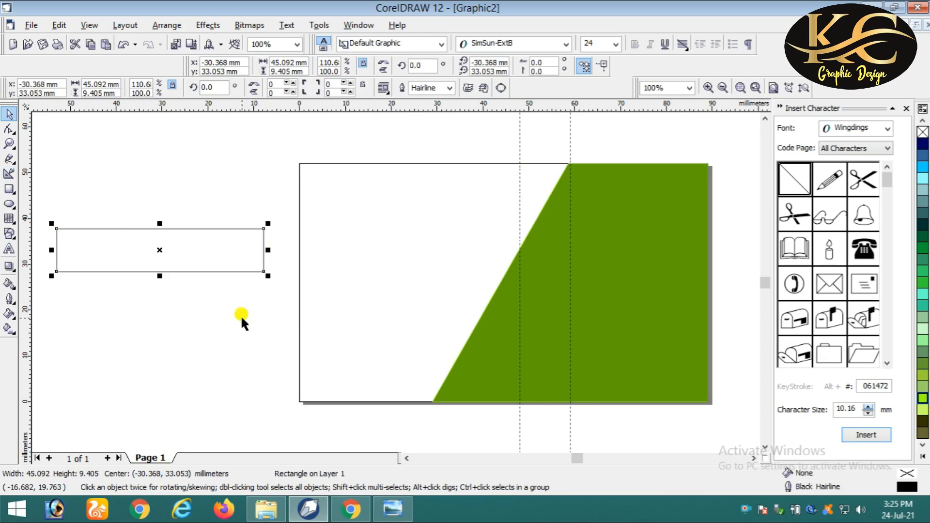
{"action": "left_click_drag", "start_coordinate": [133, 240], "coordinate": [565, 196]}
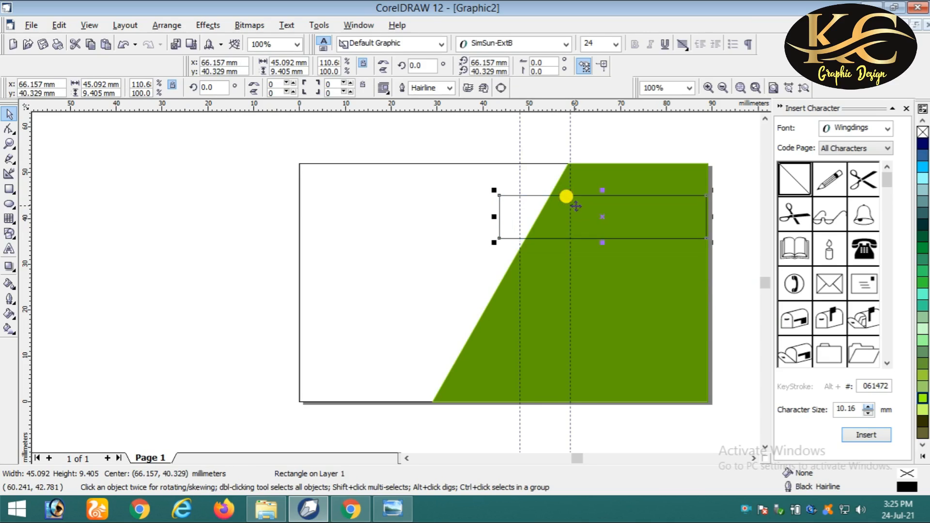
{"action": "left_click", "coordinate": [691, 264], "text": "shift"}
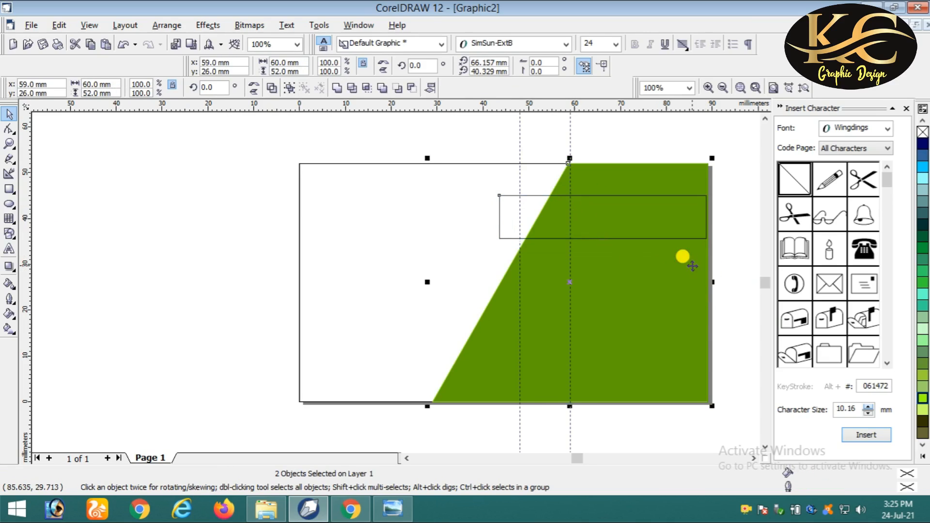
{"action": "key", "text": "l"}
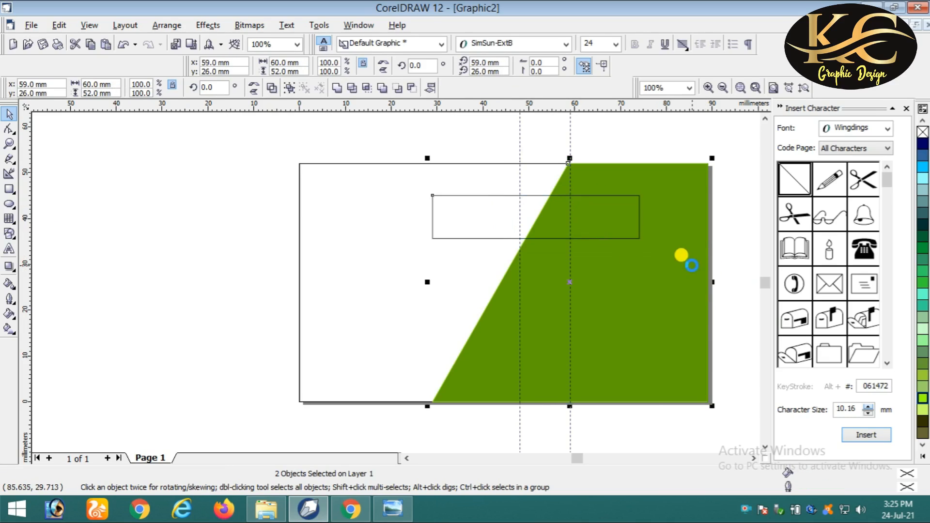
{"action": "key", "text": "r"}
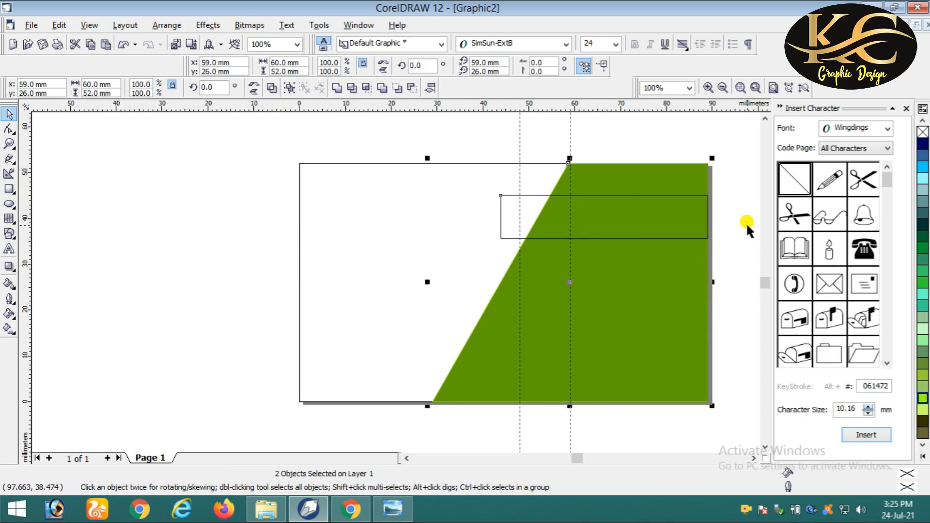
- Convert the thin rectangle to curves
{"action": "left_click", "coordinate": [733, 220]}
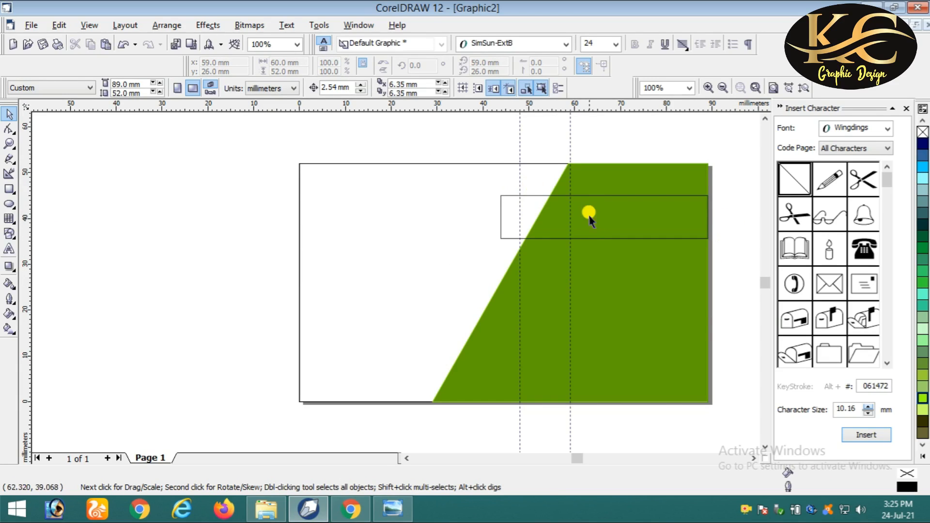
{"action": "left_click", "coordinate": [599, 196]}
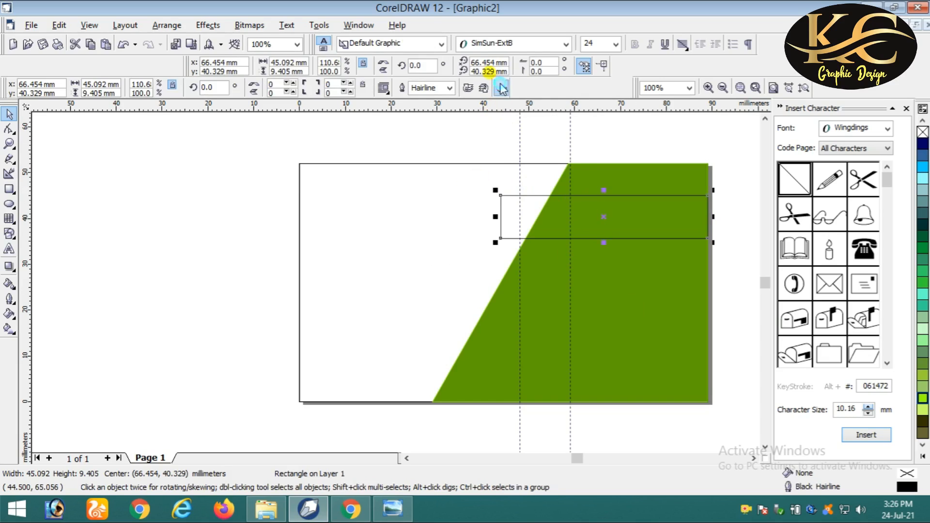
{"action": "left_click", "coordinate": [500, 87]}
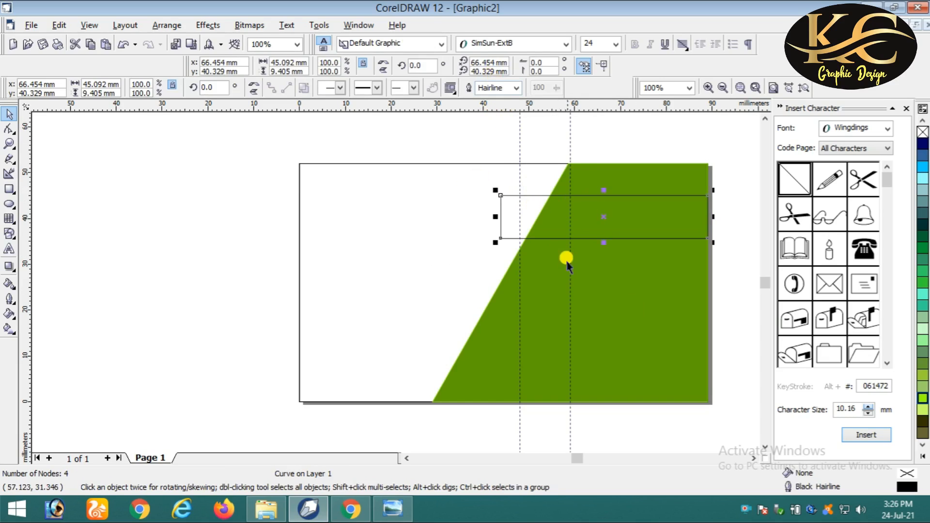
- Add a node on the band's top edge and delete its top-left node to slant it
{"action": "left_click", "coordinate": [10, 131]}
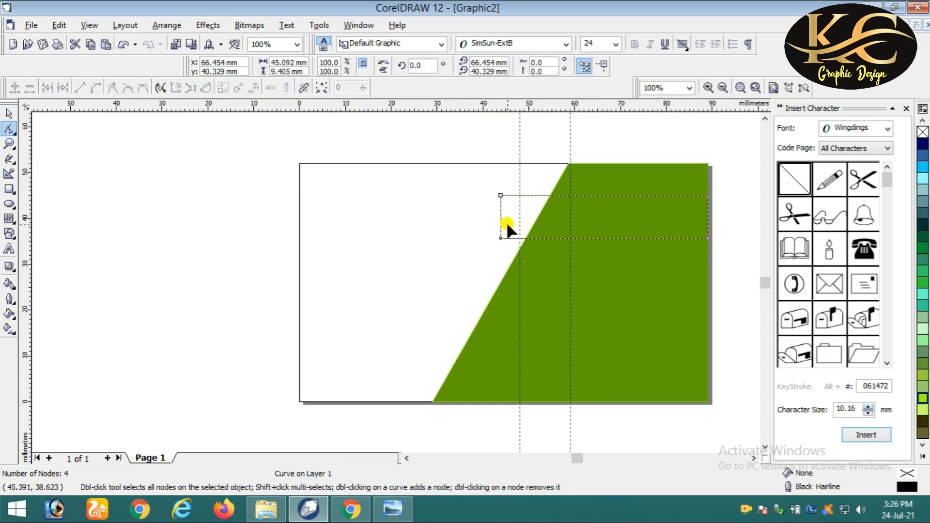
{"action": "left_click", "coordinate": [518, 195]}
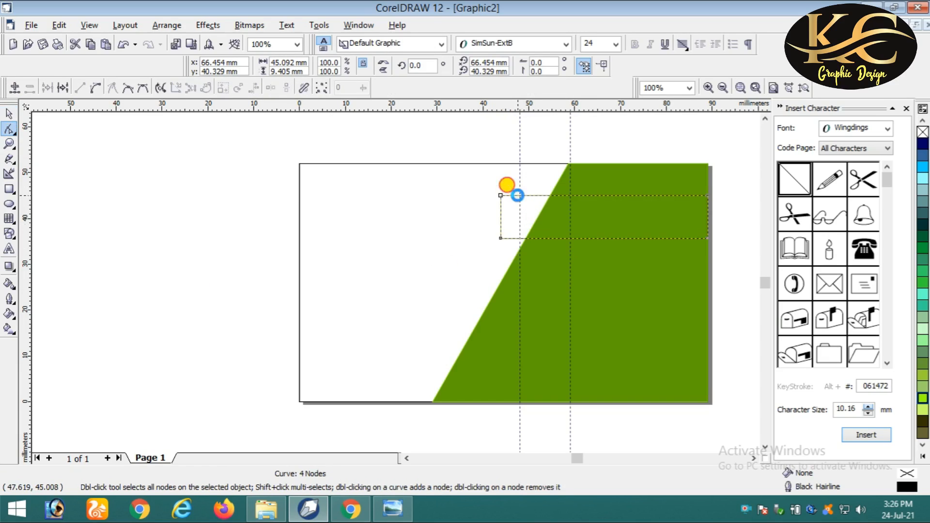
{"action": "double_click", "coordinate": [517, 195]}
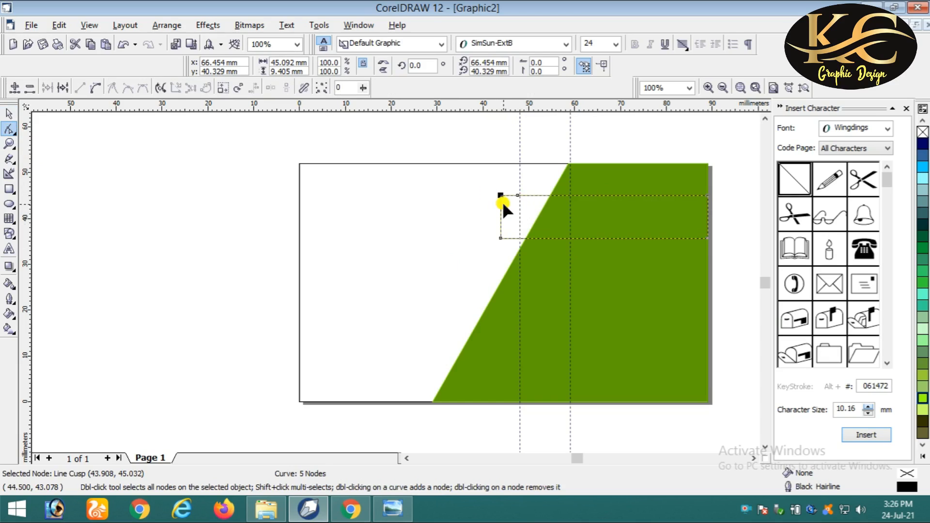
{"action": "key", "text": "Delete"}
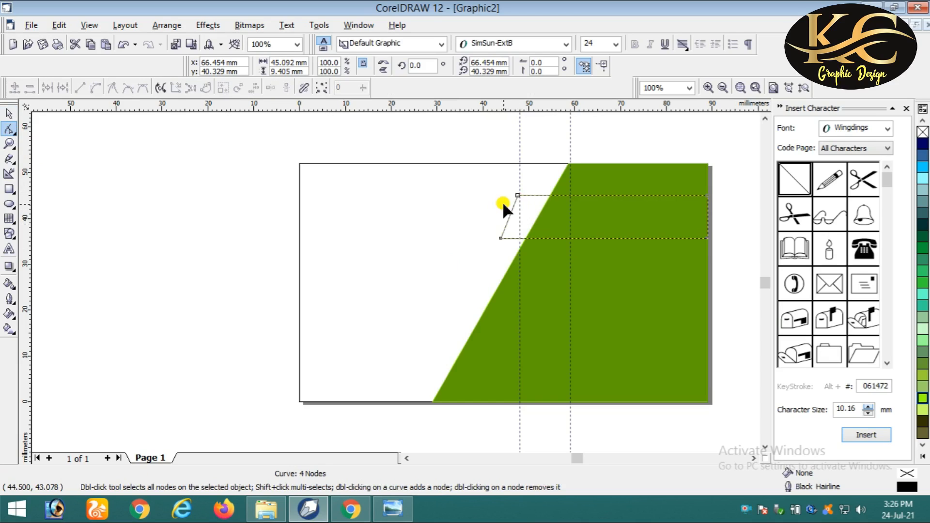
{"action": "left_click", "coordinate": [11, 112]}
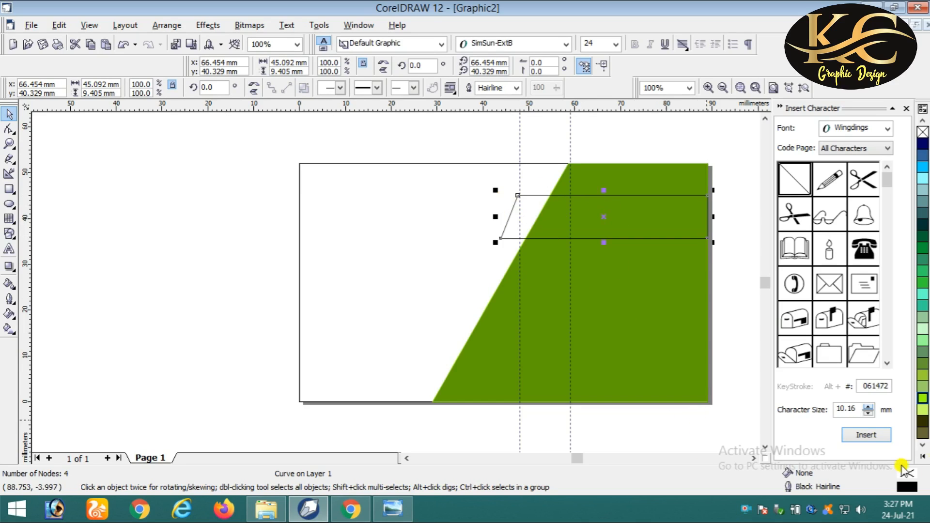
- Fill the band with deep blue, CMYK 100/70/0/20, in Uniform Fill
{"action": "left_click", "coordinate": [923, 456]}
{"action": "left_click", "coordinate": [920, 194]}
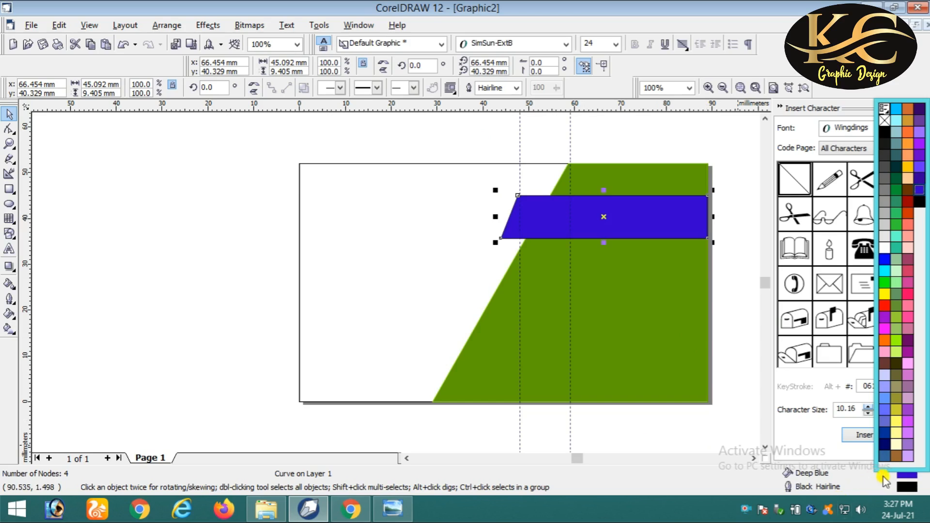
{"action": "left_click", "coordinate": [906, 478]}
{"action": "double_click", "coordinate": [907, 478]}
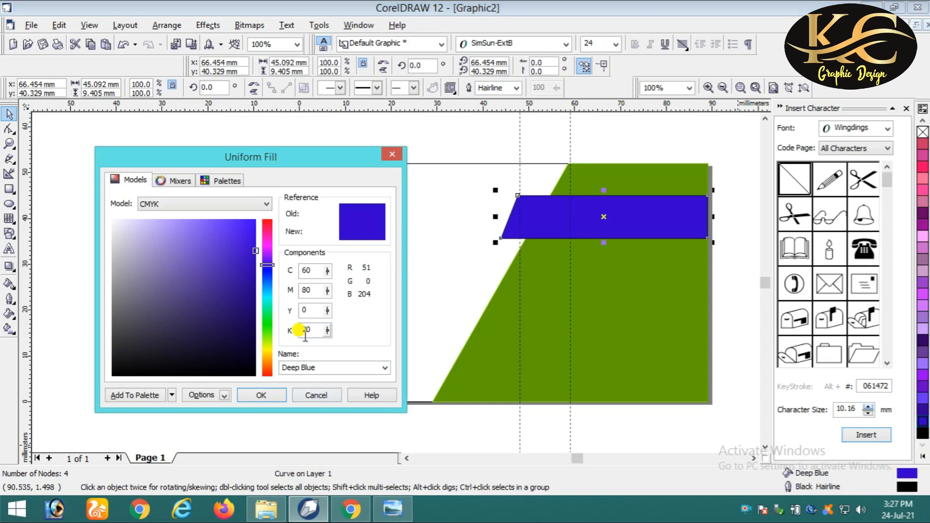
{"action": "left_click_drag", "start_coordinate": [317, 271], "coordinate": [295, 270]}
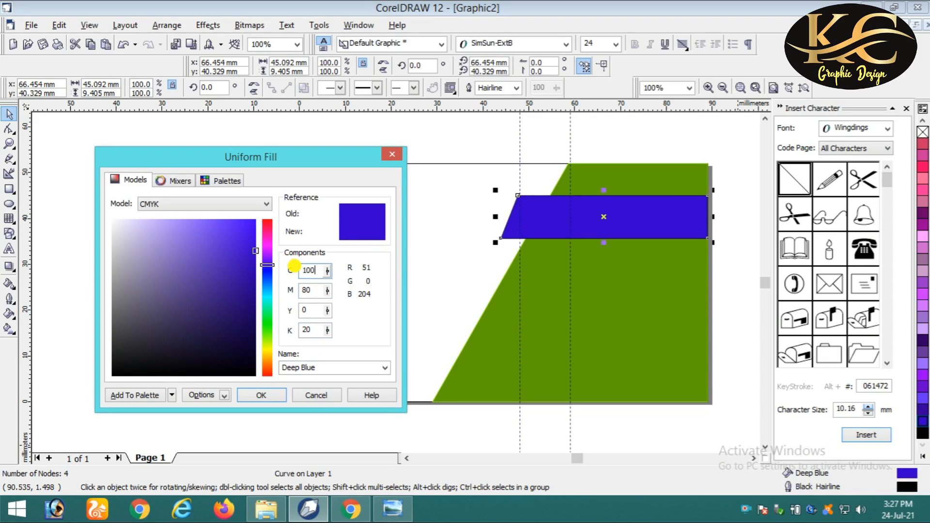
{"action": "left_click_drag", "start_coordinate": [314, 291], "coordinate": [283, 286]}
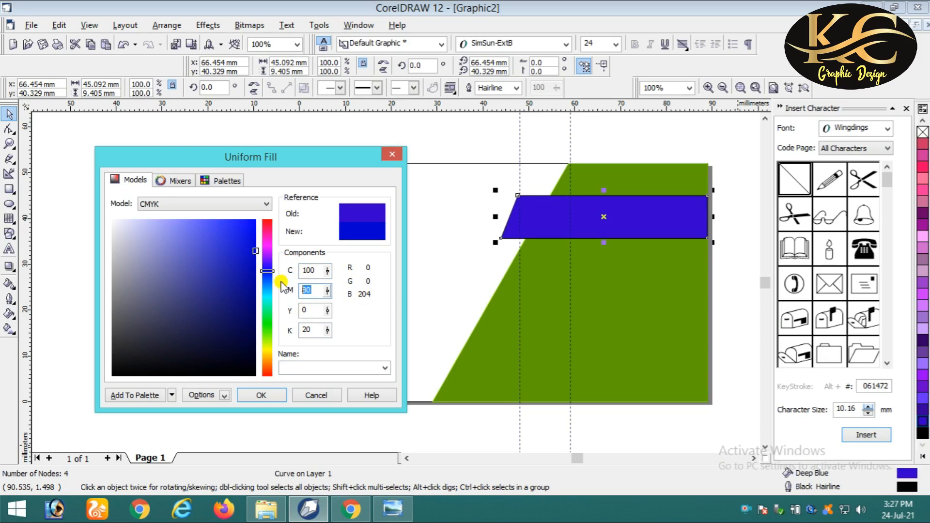
{"action": "type", "text": "70"}
{"action": "key", "text": "Return"}
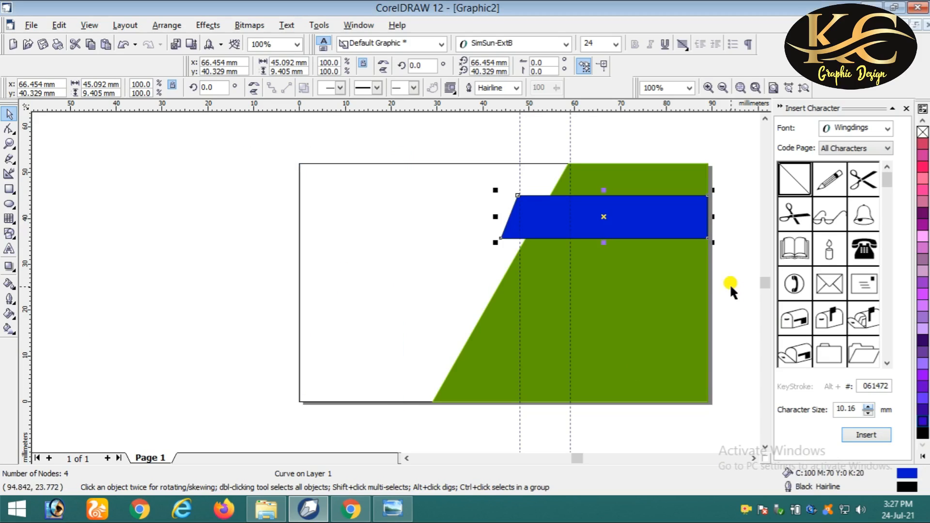
- Remove the blue band's outline
{"action": "right_click", "coordinate": [922, 132]}
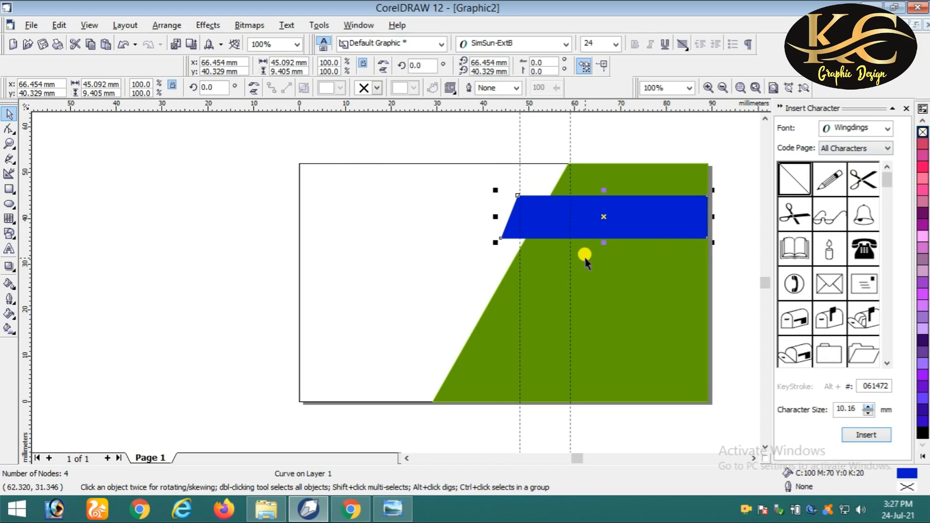
{"action": "scroll", "coordinate": [585, 257], "scroll_direction": "up", "scroll_amount": 1}
{"action": "scroll", "coordinate": [585, 257], "scroll_direction": "down", "scroll_amount": 1}
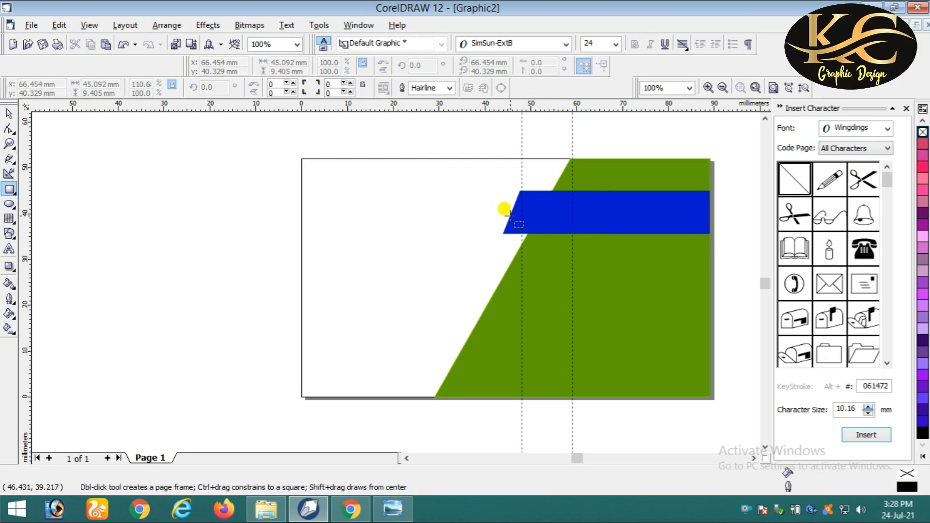
- Draw a thin rectangle under the blue band and convert it to curves so its left end follows the band
{"action": "left_click_drag", "start_coordinate": [503, 232], "coordinate": [711, 245]}
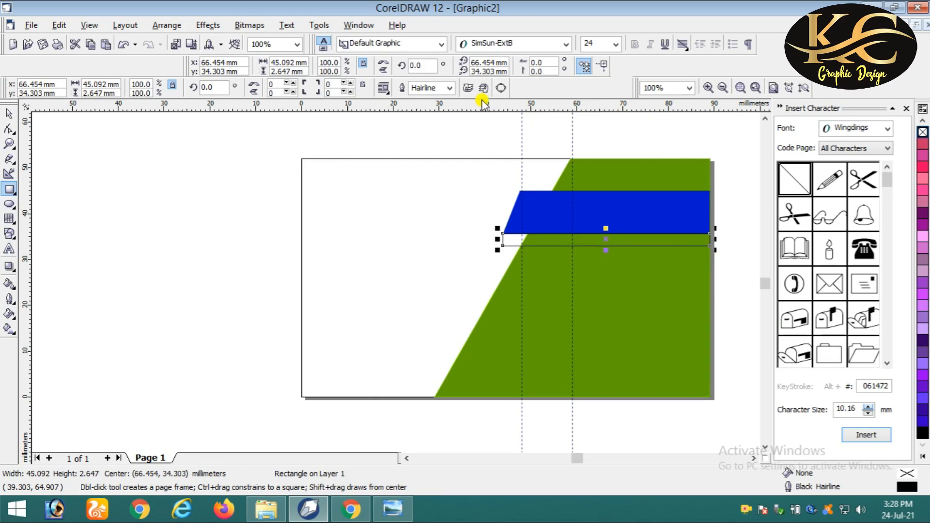
{"action": "left_click", "coordinate": [502, 89]}
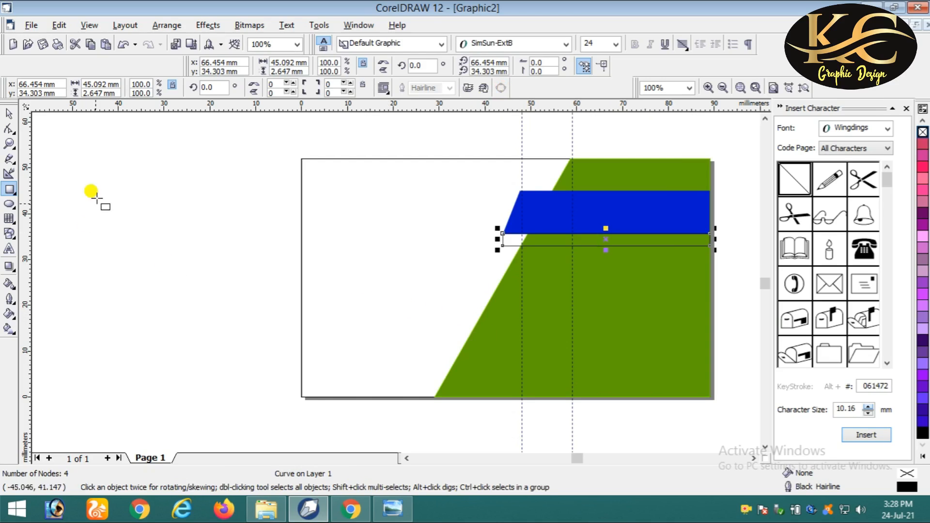
{"action": "left_click", "coordinate": [12, 128]}
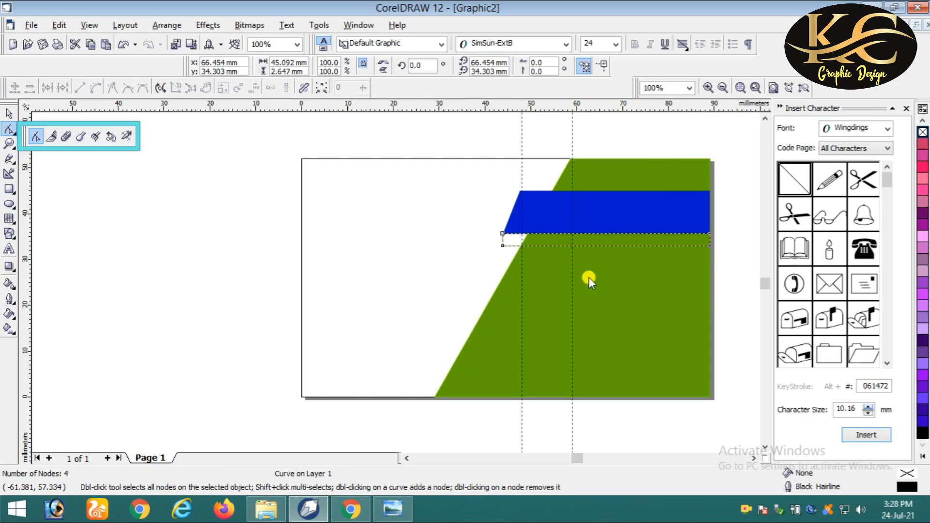
{"action": "left_click", "coordinate": [38, 138]}
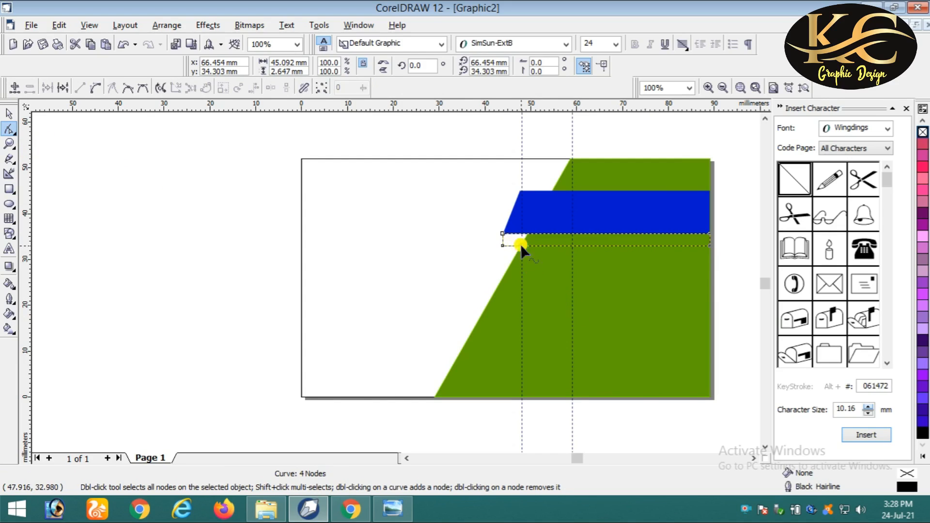
{"action": "double_click", "coordinate": [521, 244]}
{"action": "scroll", "coordinate": [535, 257], "scroll_direction": "up", "scroll_amount": 2}
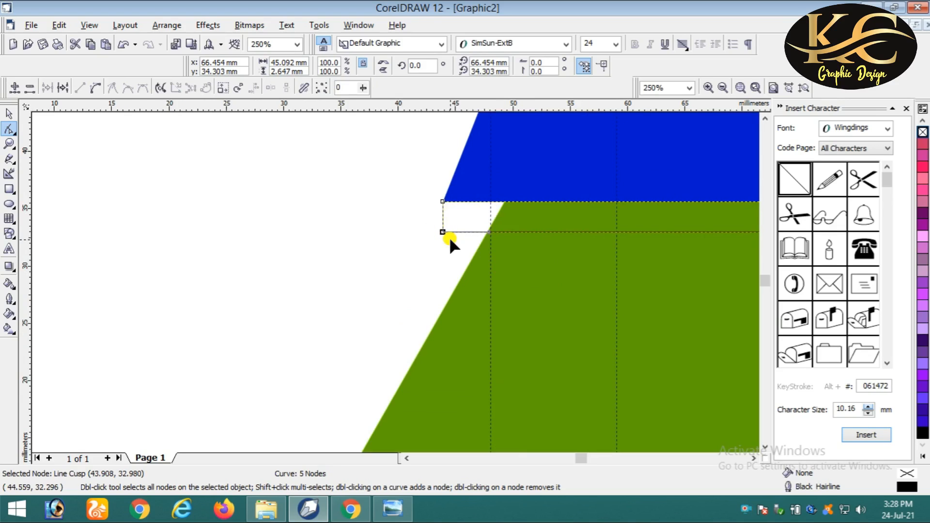
{"action": "key", "text": "Delete"}
{"action": "scroll", "coordinate": [592, 237], "scroll_direction": "down", "scroll_amount": 2}
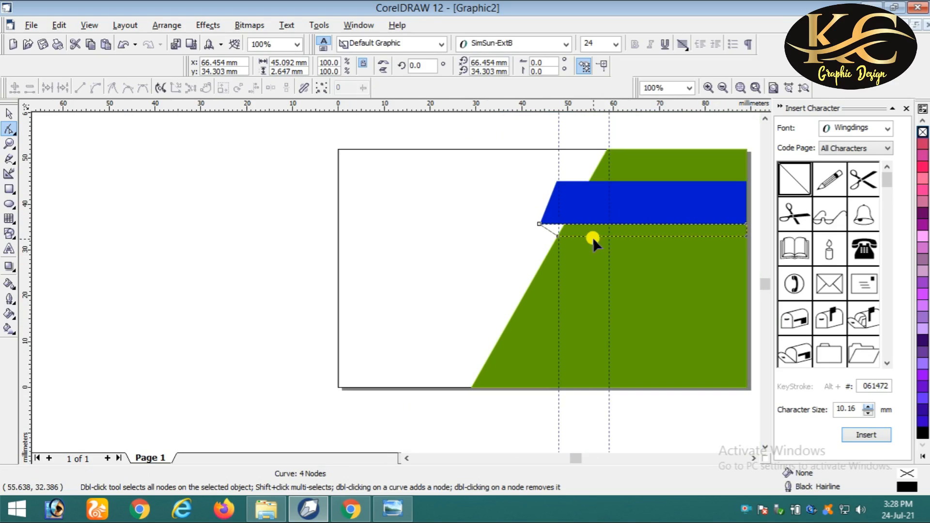
{"action": "left_click", "coordinate": [9, 113]}
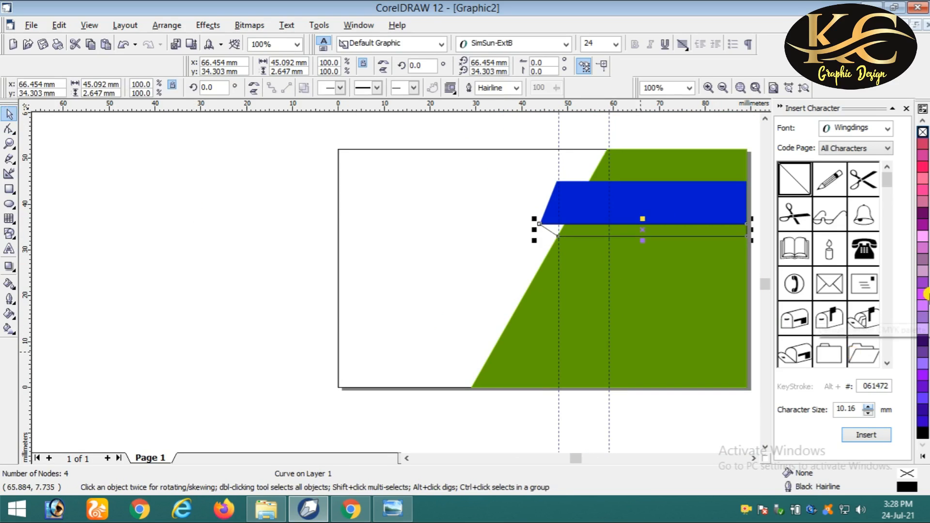
- Fill the strip 30% Black with a 10% Black hairline outline
{"action": "left_click", "coordinate": [923, 442]}
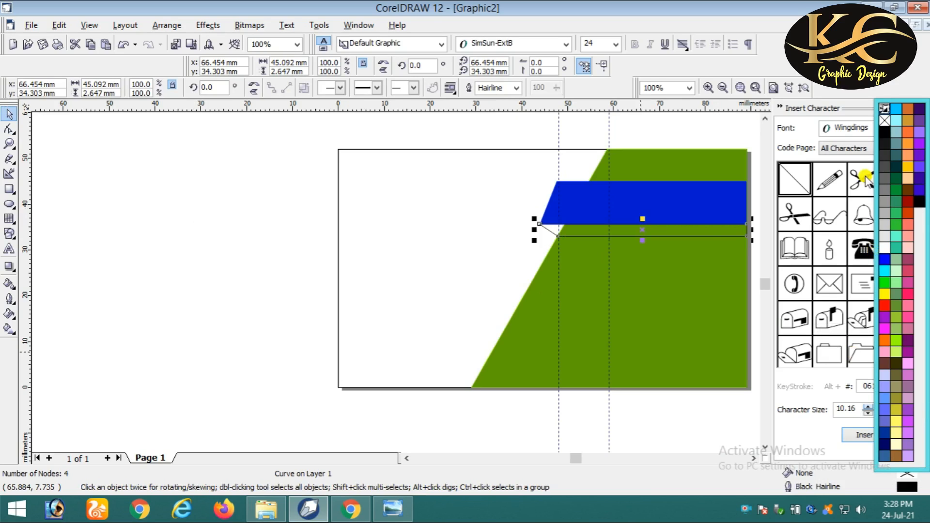
{"action": "left_click", "coordinate": [885, 219]}
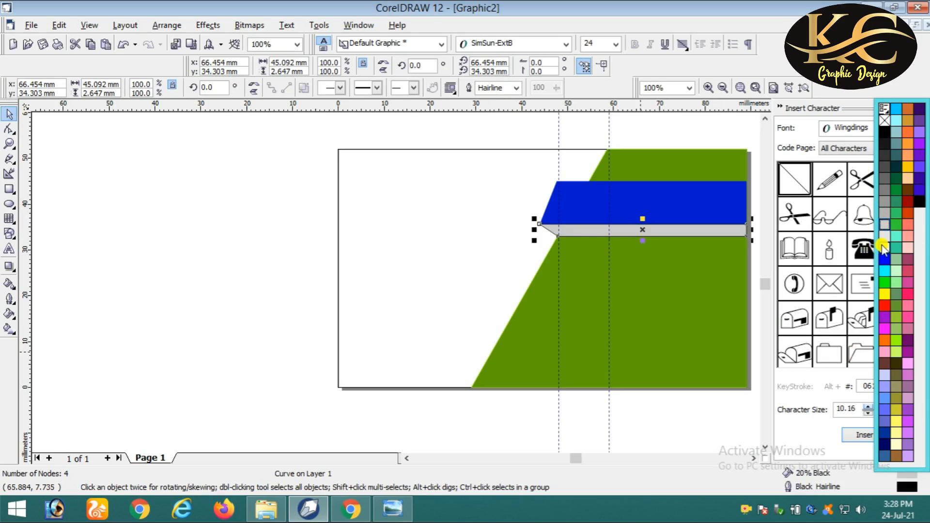
{"action": "left_click", "coordinate": [884, 237]}
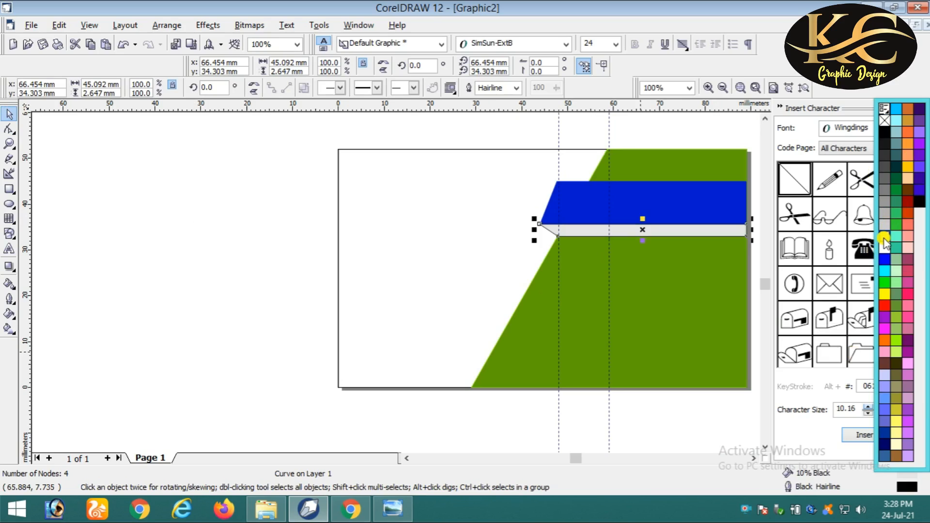
{"action": "right_click", "coordinate": [884, 238]}
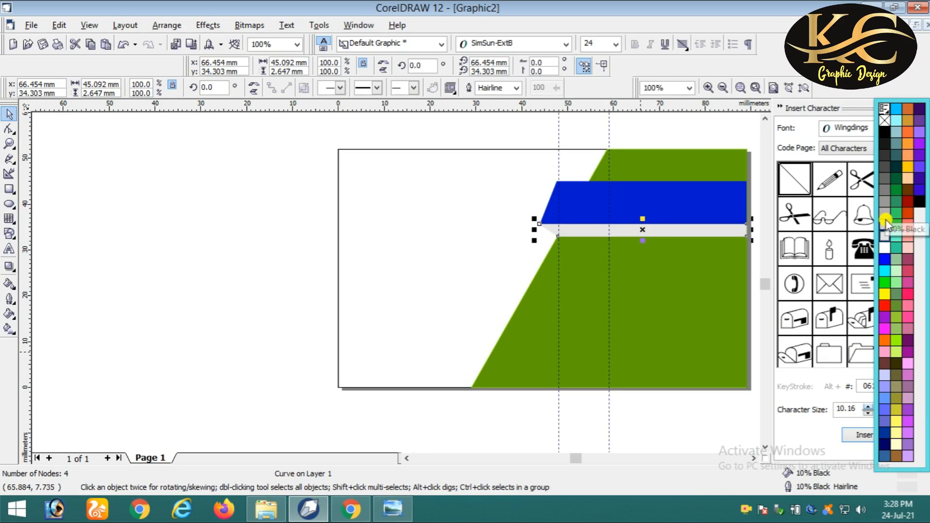
{"action": "left_click", "coordinate": [651, 199]}
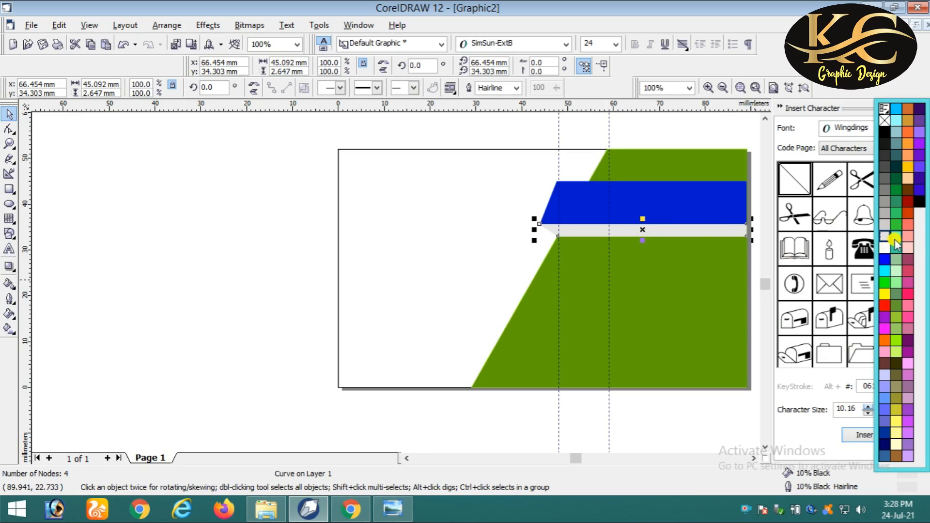
{"action": "left_click", "coordinate": [884, 217]}
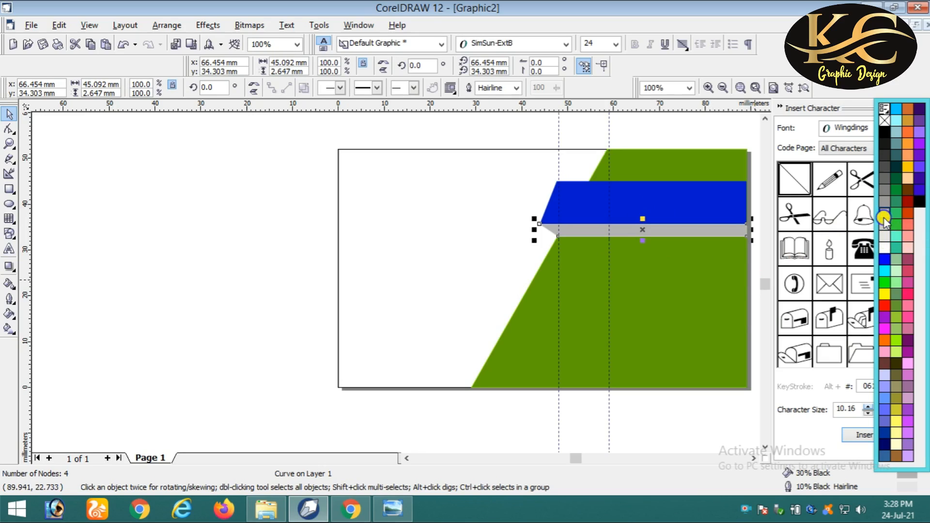
{"action": "right_click", "coordinate": [884, 219]}
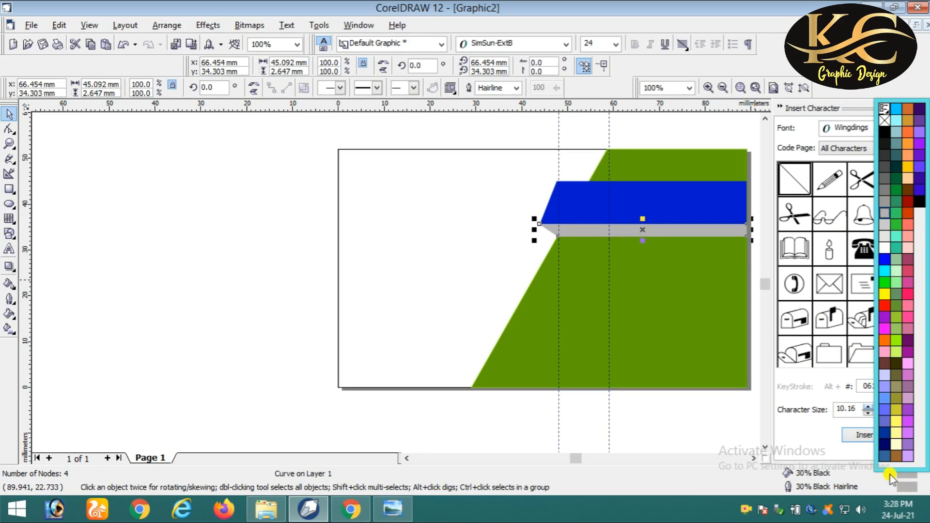
{"action": "left_click", "coordinate": [754, 459]}
{"action": "left_click", "coordinate": [754, 459]}
{"action": "left_click", "coordinate": [685, 270]}
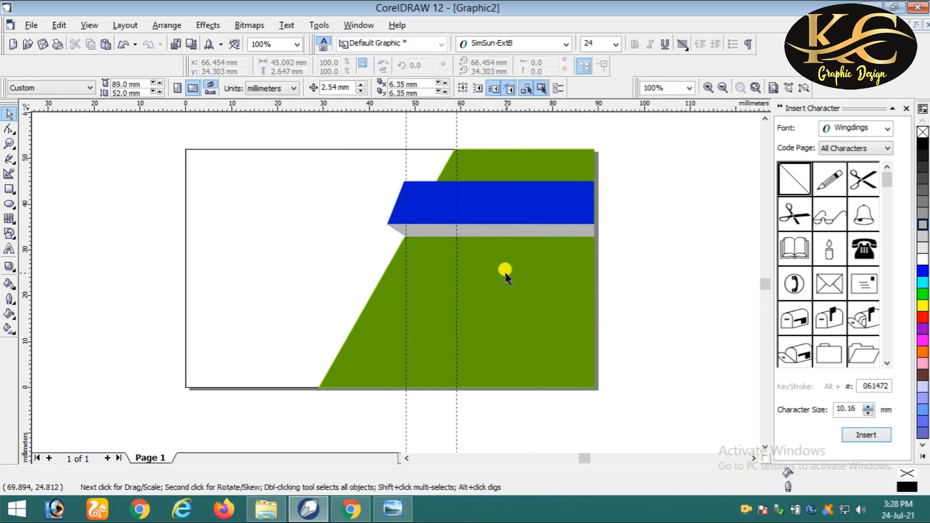
{"action": "scroll", "coordinate": [504, 270], "scroll_direction": "down", "scroll_amount": 1}
{"action": "scroll", "coordinate": [411, 218], "scroll_direction": "up", "scroll_amount": 4}
{"action": "scroll", "coordinate": [410, 221], "scroll_direction": "down", "scroll_amount": 3}
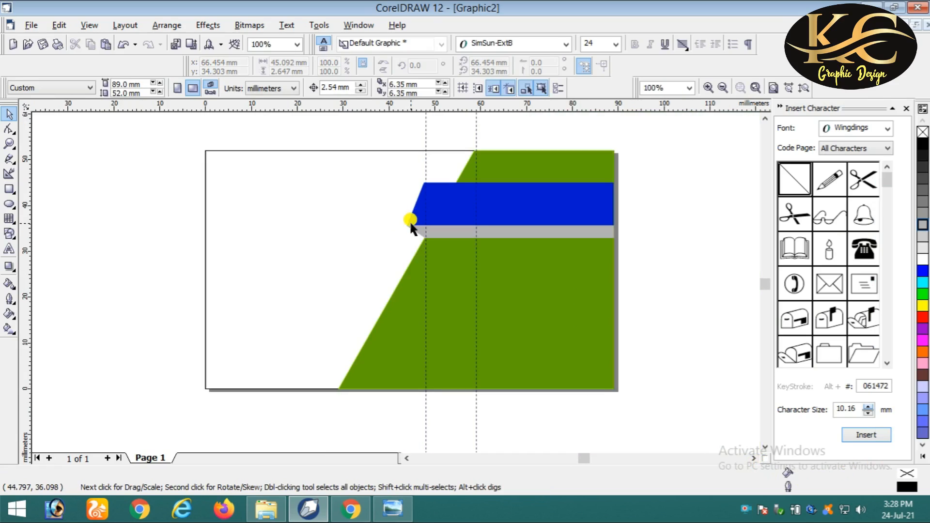
{"action": "scroll", "coordinate": [409, 220], "scroll_direction": "up", "scroll_amount": 1}
{"action": "left_click", "coordinate": [320, 204]}
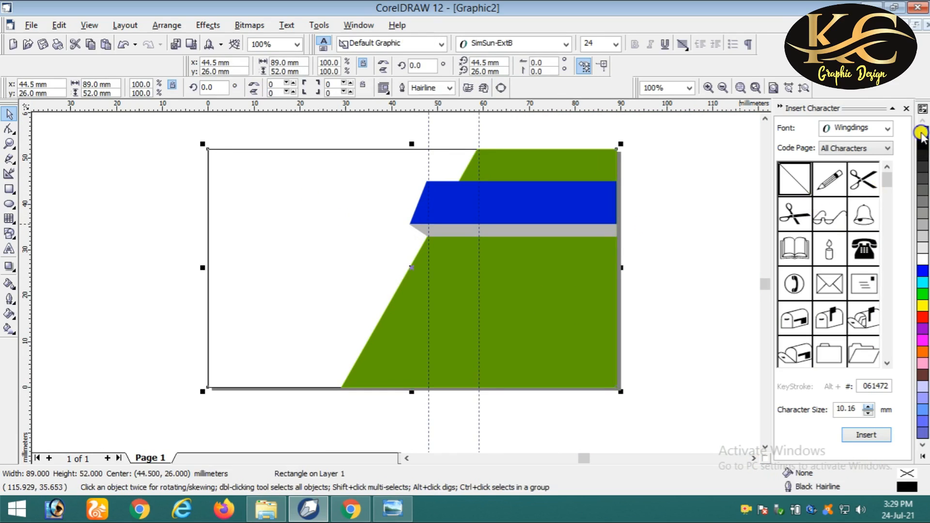
{"action": "left_click", "coordinate": [690, 215]}
{"action": "scroll", "coordinate": [691, 214], "scroll_direction": "down", "scroll_amount": 1}
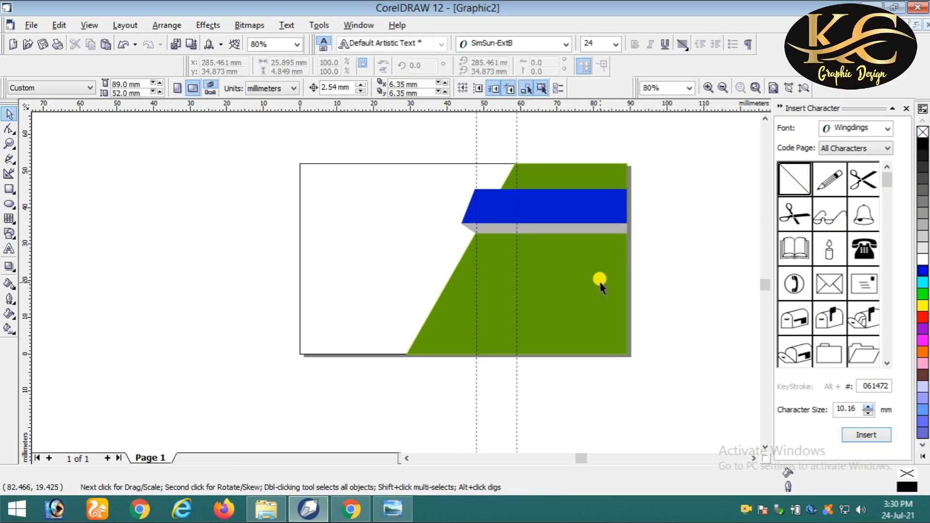
- Type the cardholder's name as a new artistic text line left of the page
{"action": "left_click", "coordinate": [9, 249]}
{"action": "left_click", "coordinate": [112, 224]}
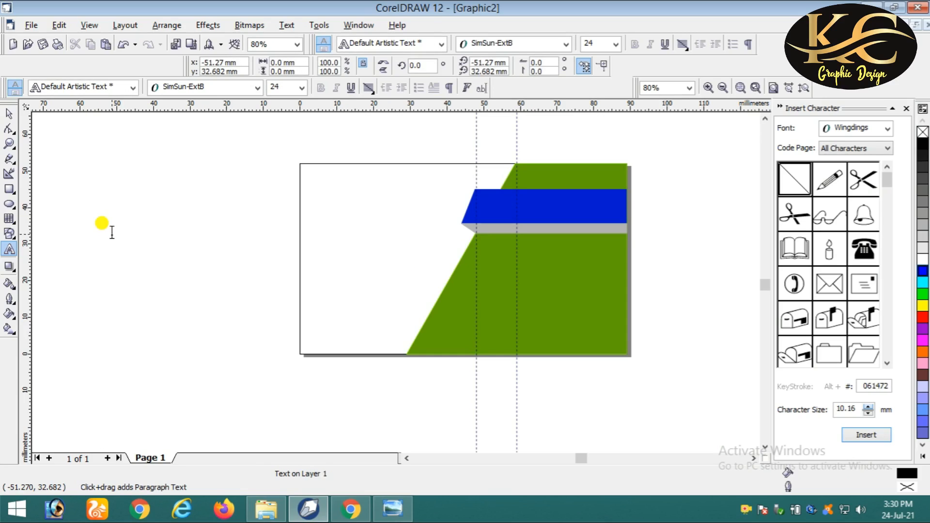
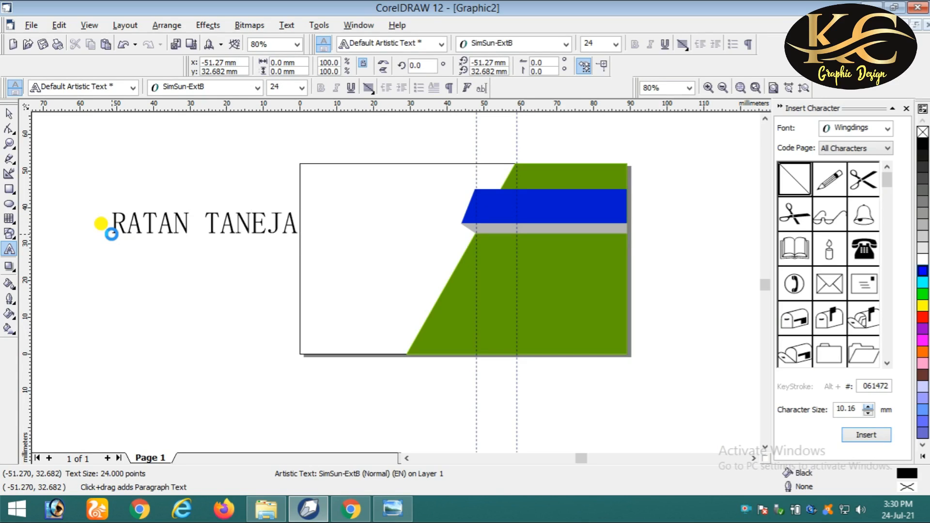
{"action": "key", "text": "Escape"}
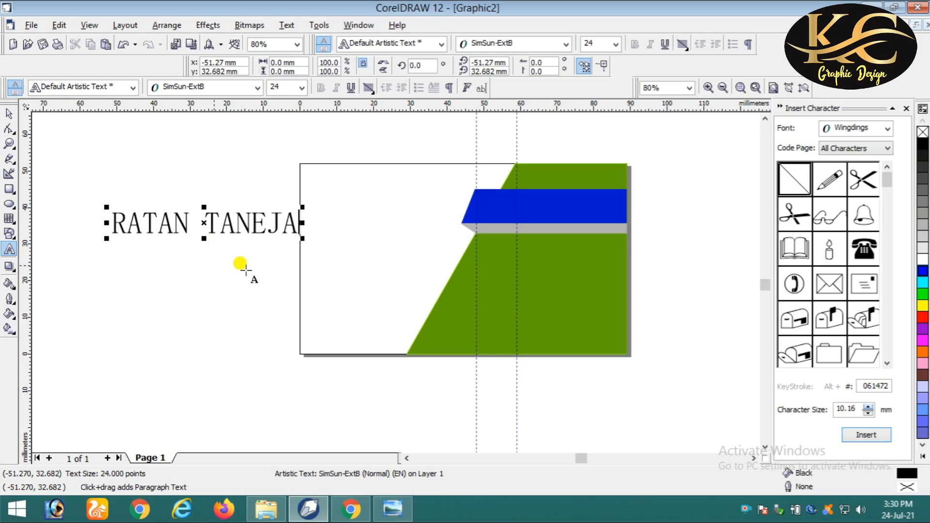
- Resize the name text to 16 pt and centre it on the blue band
{"action": "left_click", "coordinate": [8, 115]}
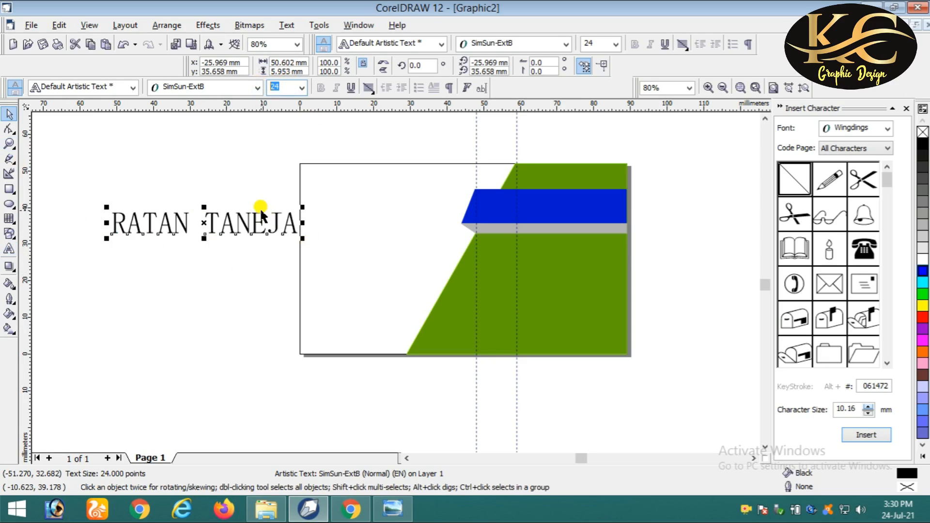
{"action": "type", "text": "16"}
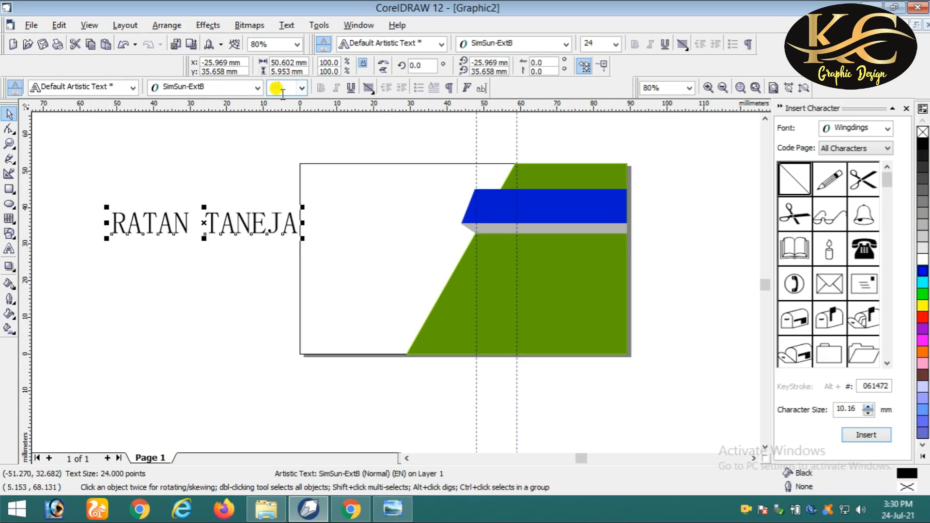
{"action": "key", "text": "Return"}
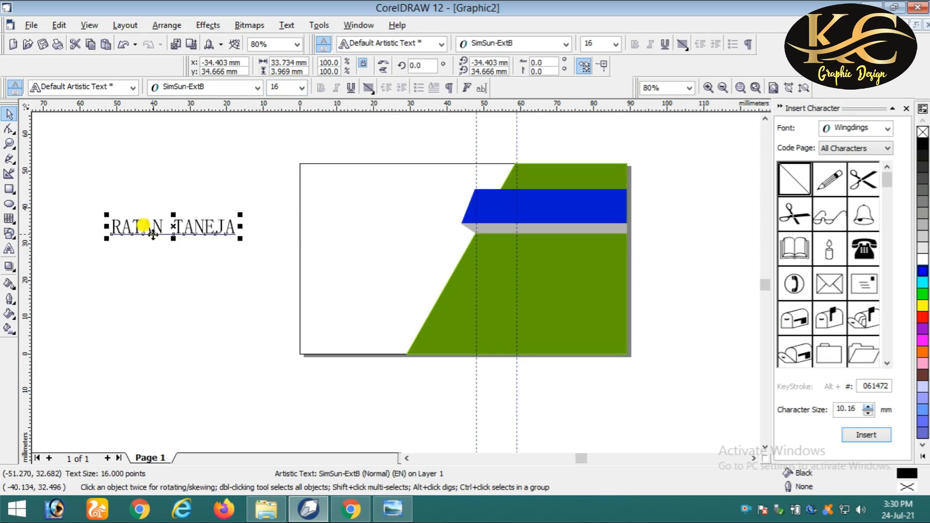
{"action": "left_click_drag", "start_coordinate": [187, 225], "coordinate": [567, 215]}
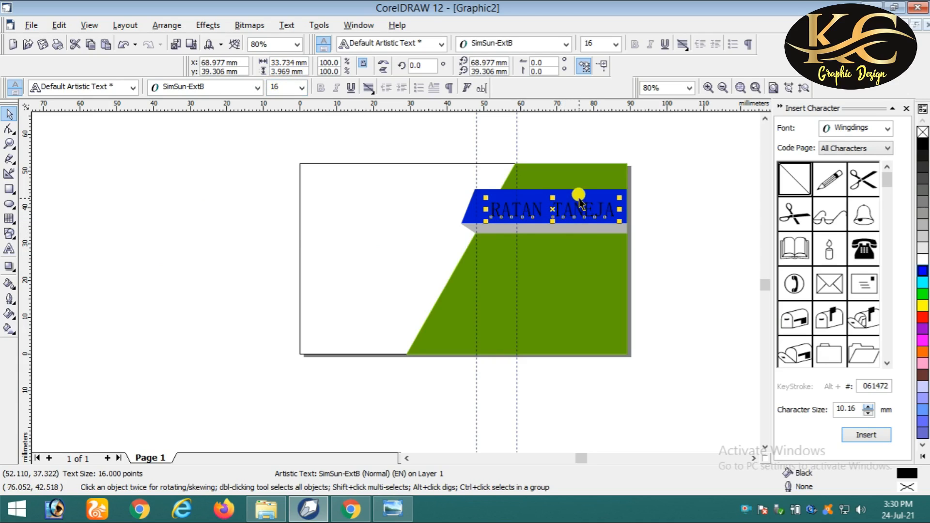
{"action": "left_click", "coordinate": [569, 192], "text": "shift"}
{"action": "key", "text": "e"}
{"action": "key", "text": "c"}
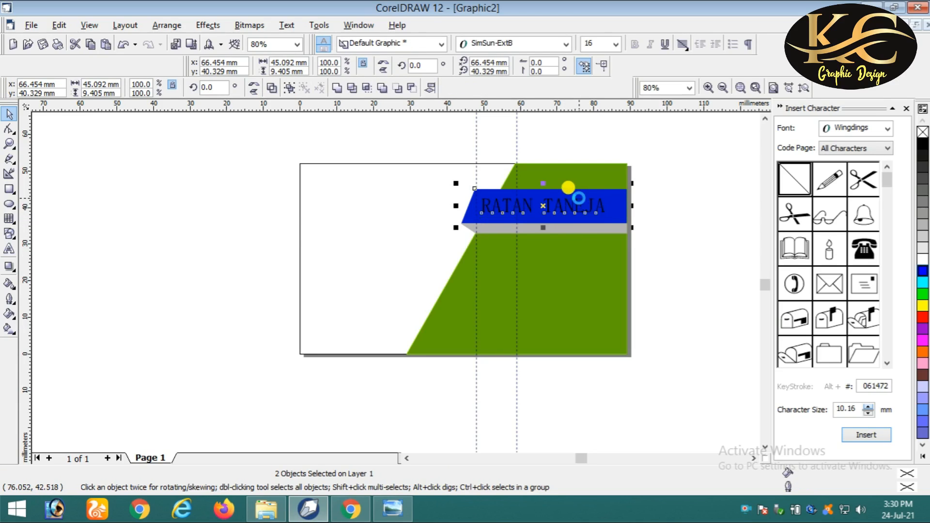
- Fill only the name text white, leaving the band blue
{"action": "left_click", "coordinate": [922, 265]}
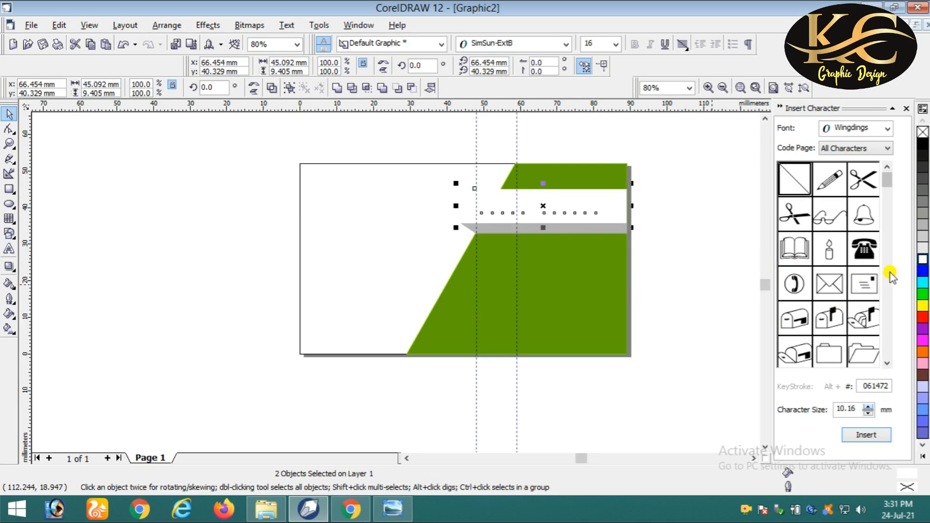
{"action": "key", "text": "ctrl+z"}
{"action": "left_click", "coordinate": [663, 252]}
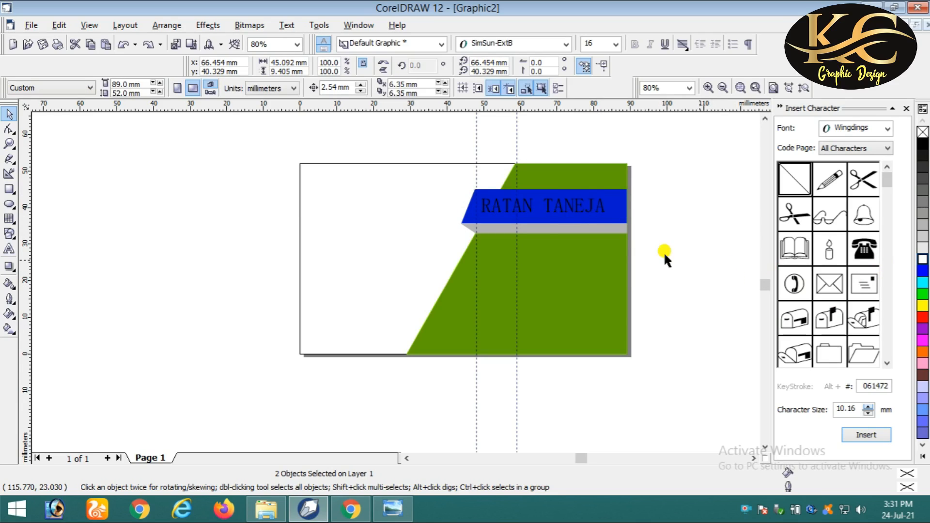
{"action": "left_click", "coordinate": [599, 194]}
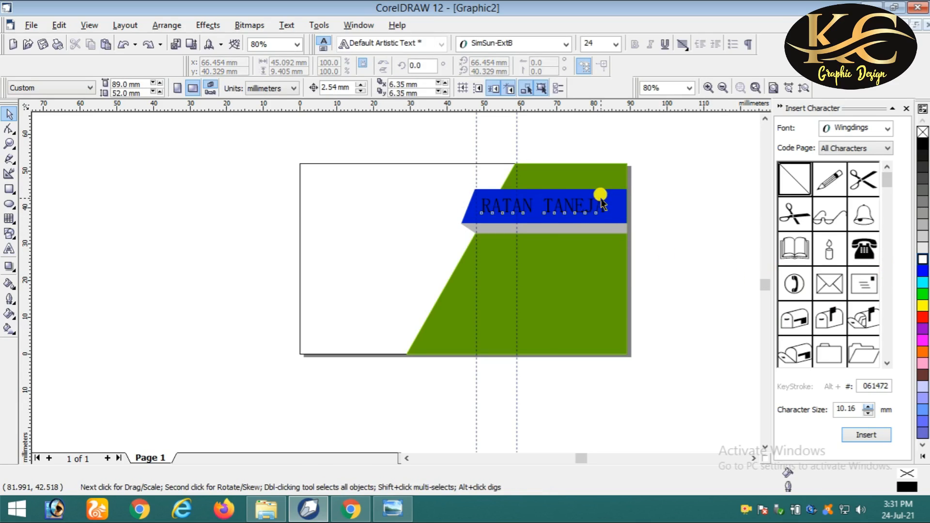
{"action": "left_click", "coordinate": [922, 260]}
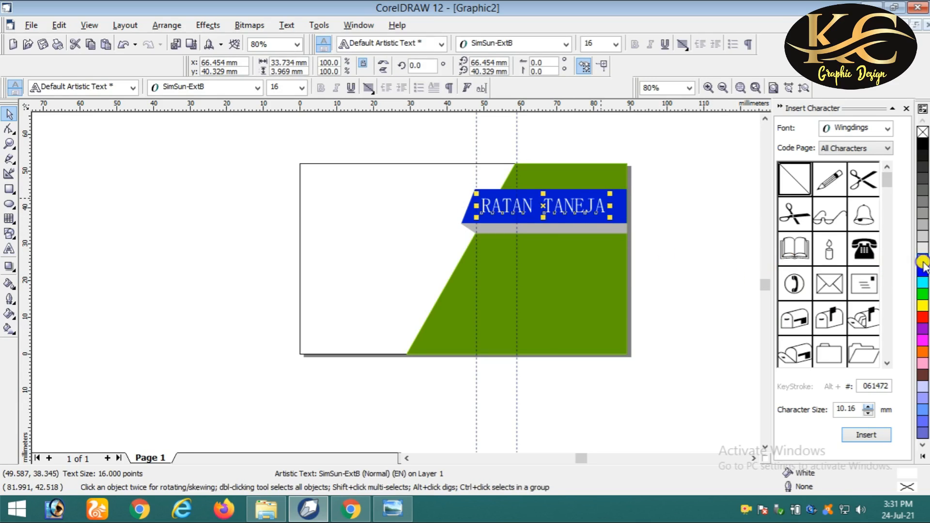
{"action": "left_click", "coordinate": [729, 239]}
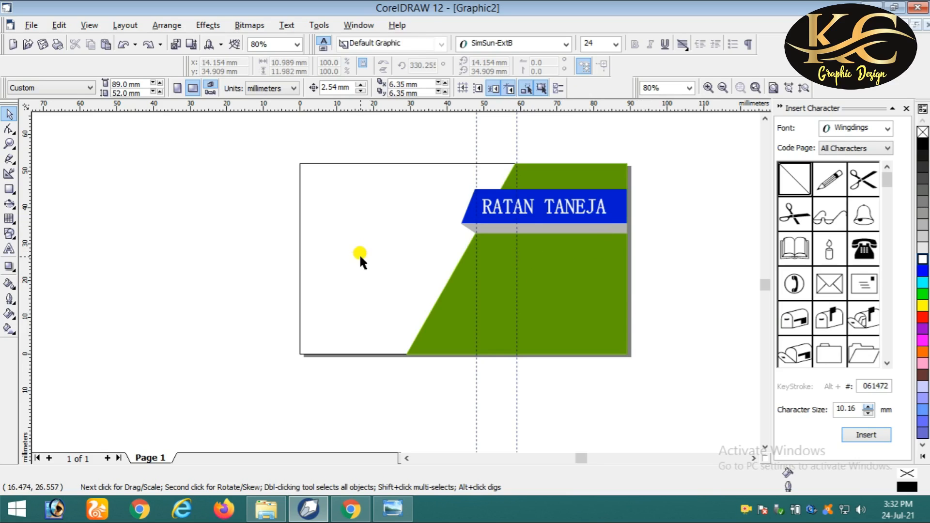
- Draw a small tilted oval with the 3-Point Ellipse tool on the card's white left side
{"action": "left_click", "coordinate": [11, 204]}
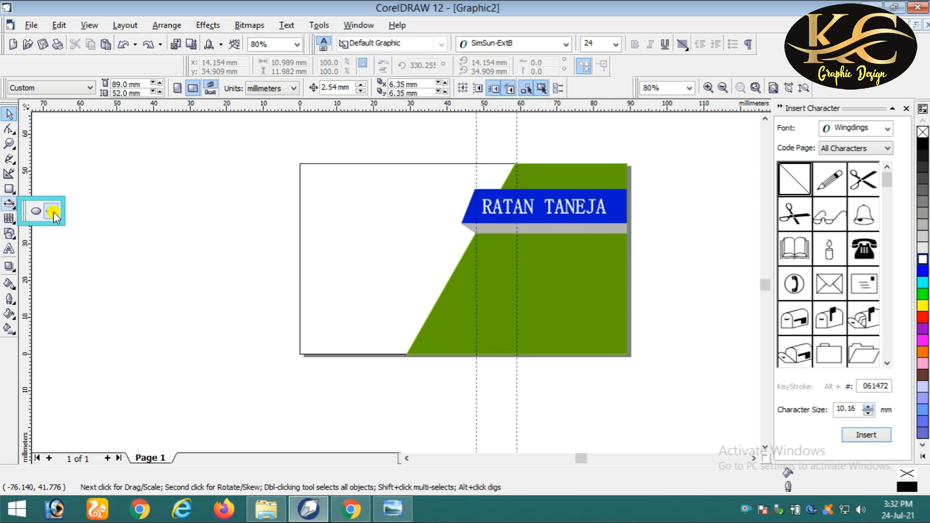
{"action": "left_click", "coordinate": [53, 213]}
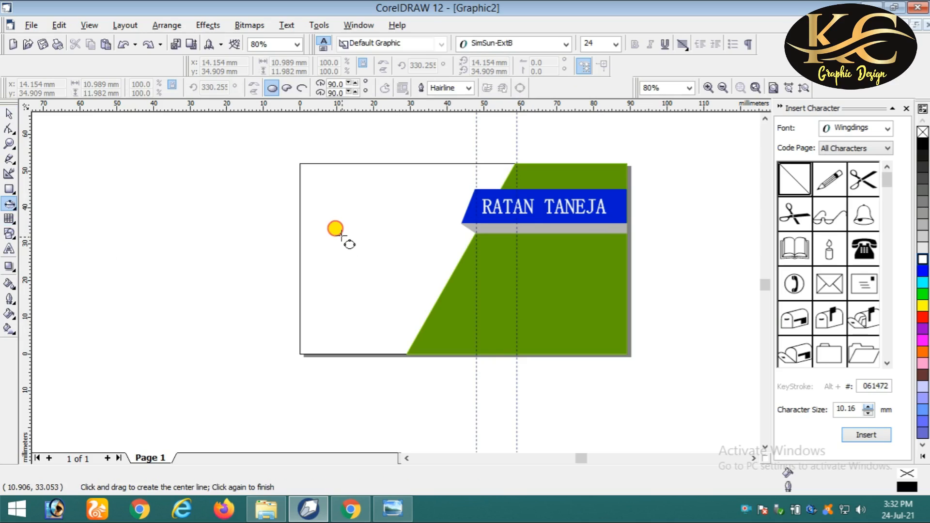
{"action": "left_click_drag", "start_coordinate": [340, 234], "coordinate": [370, 207]}
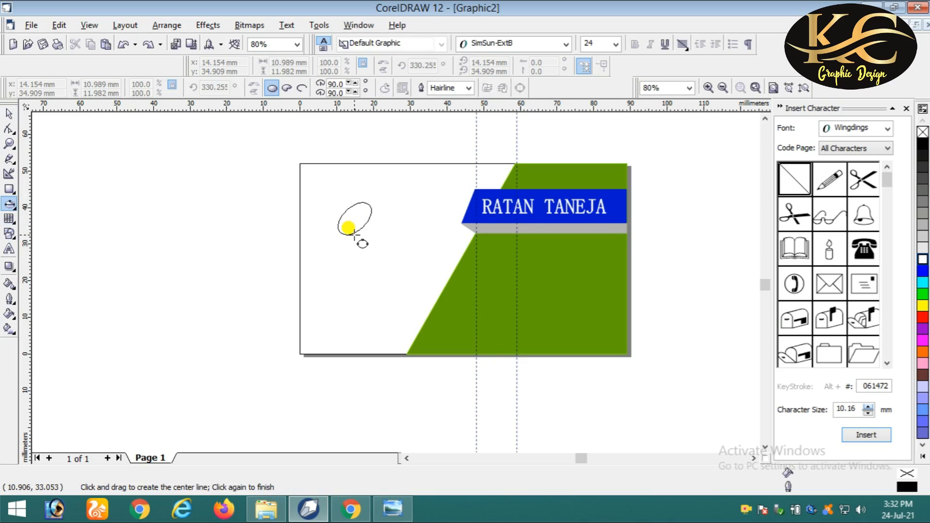
{"action": "left_click", "coordinate": [359, 236]}
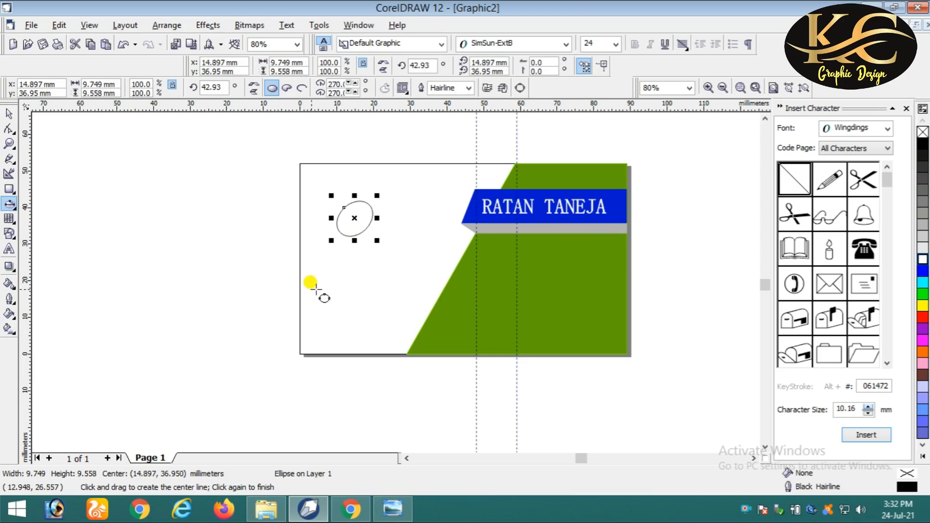
{"action": "left_click", "coordinate": [9, 115]}
{"action": "left_click_drag", "start_coordinate": [358, 218], "coordinate": [356, 253]}
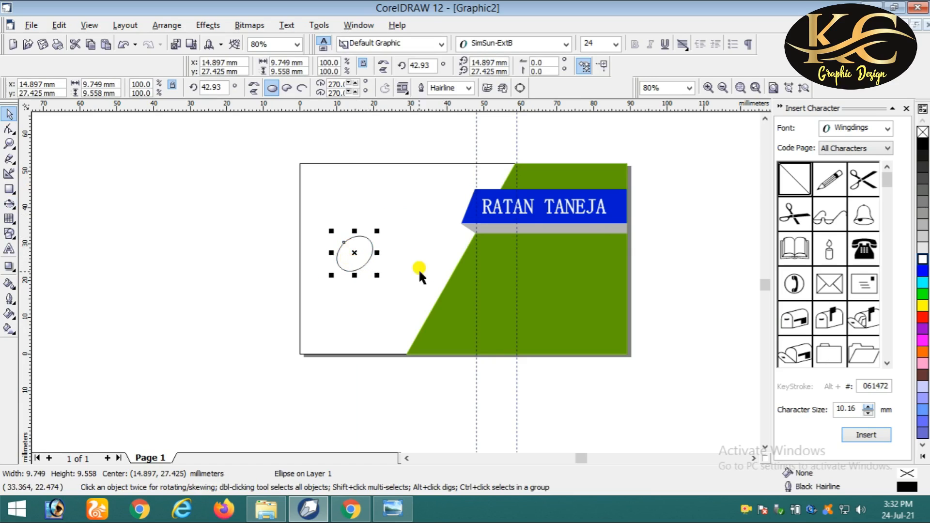
{"action": "left_click_drag", "start_coordinate": [348, 254], "coordinate": [380, 277]}
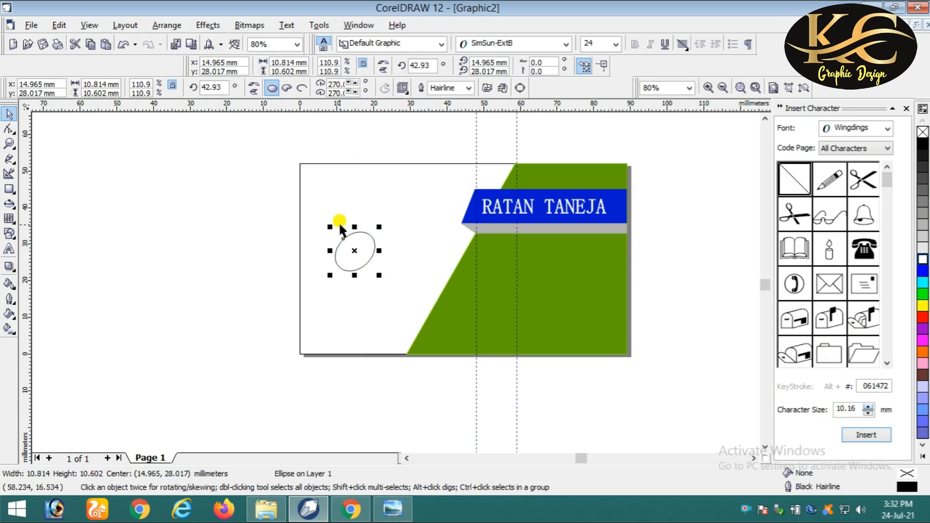
{"action": "left_click", "coordinate": [215, 192]}
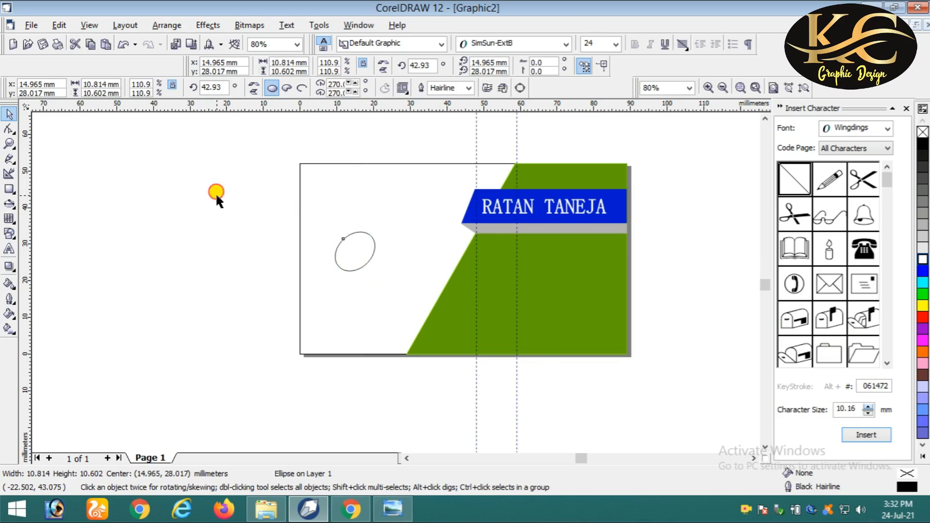
- Copy the band's deep blue into the oval with the Eyedropper and Paintbucket
{"action": "left_click", "coordinate": [12, 285]}
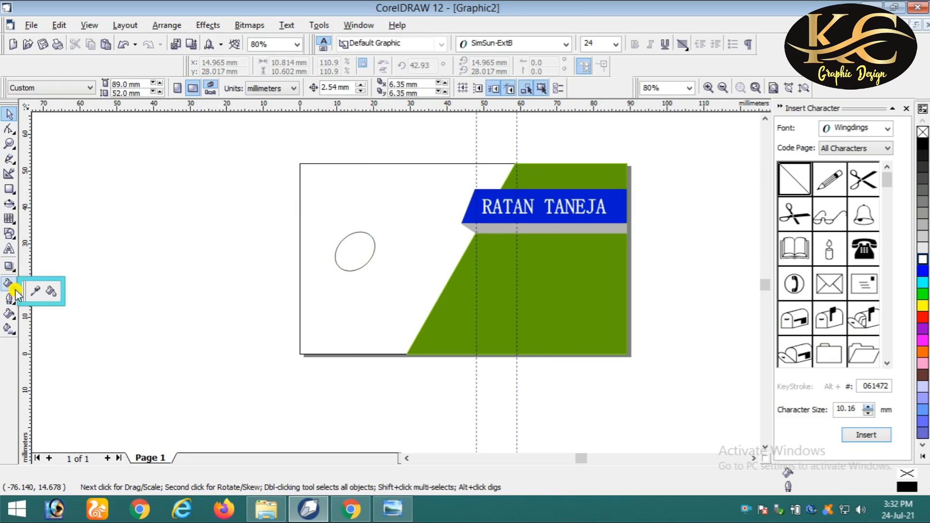
{"action": "left_click", "coordinate": [35, 291]}
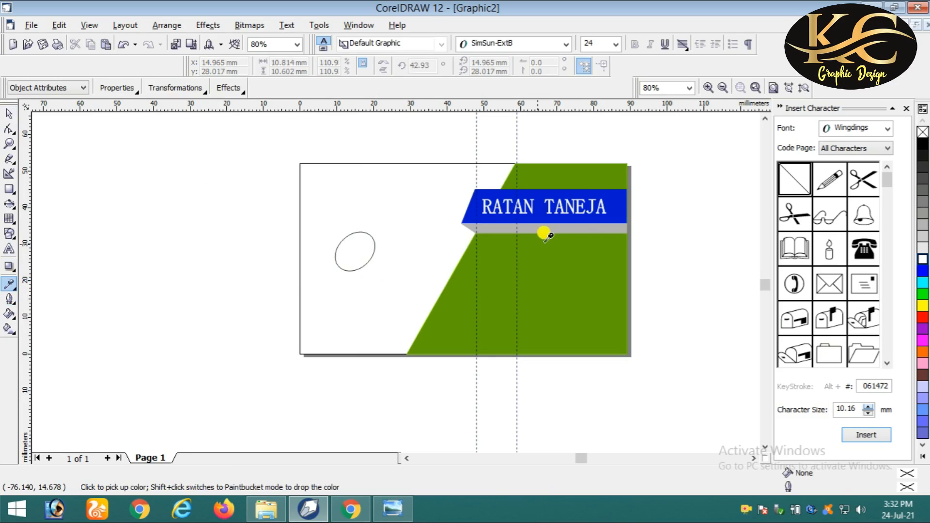
{"action": "left_click", "coordinate": [15, 291]}
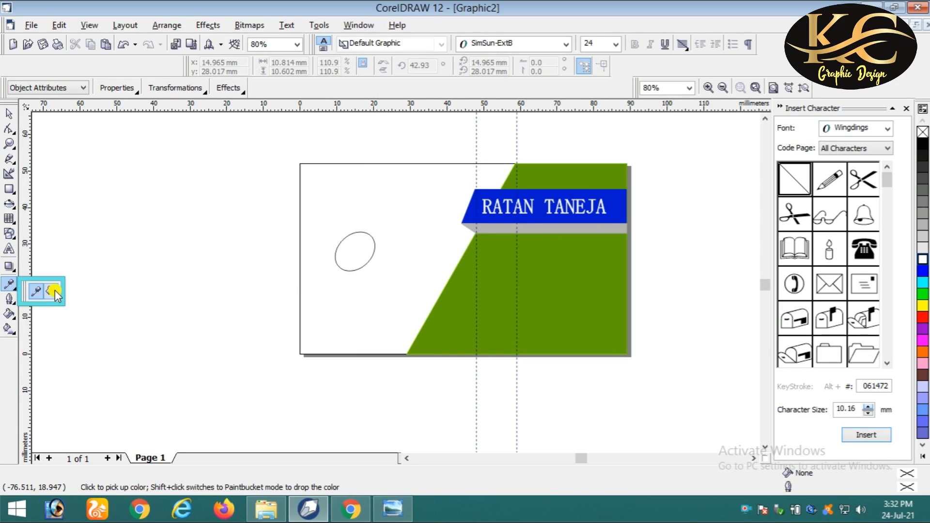
{"action": "left_click", "coordinate": [52, 290]}
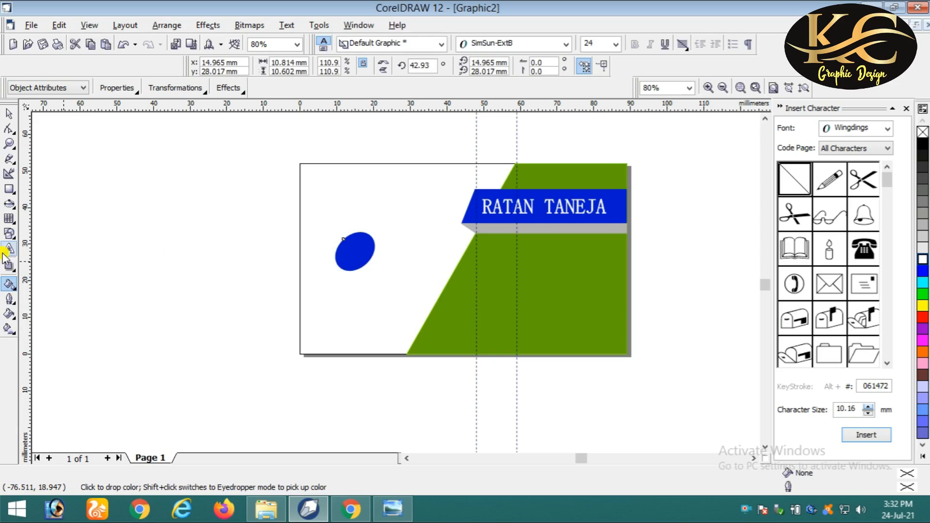
{"action": "left_click", "coordinate": [9, 114]}
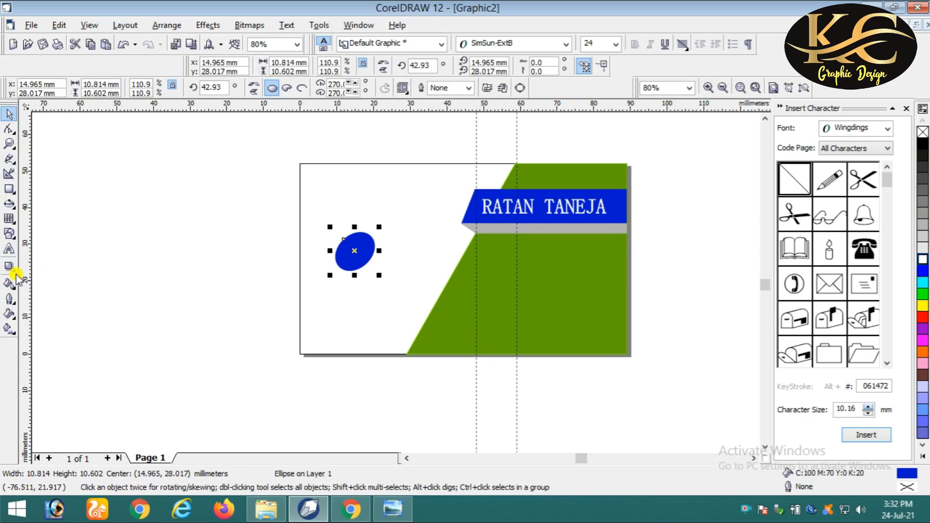
{"action": "left_click", "coordinate": [9, 248]}
{"action": "left_click", "coordinate": [137, 236]}
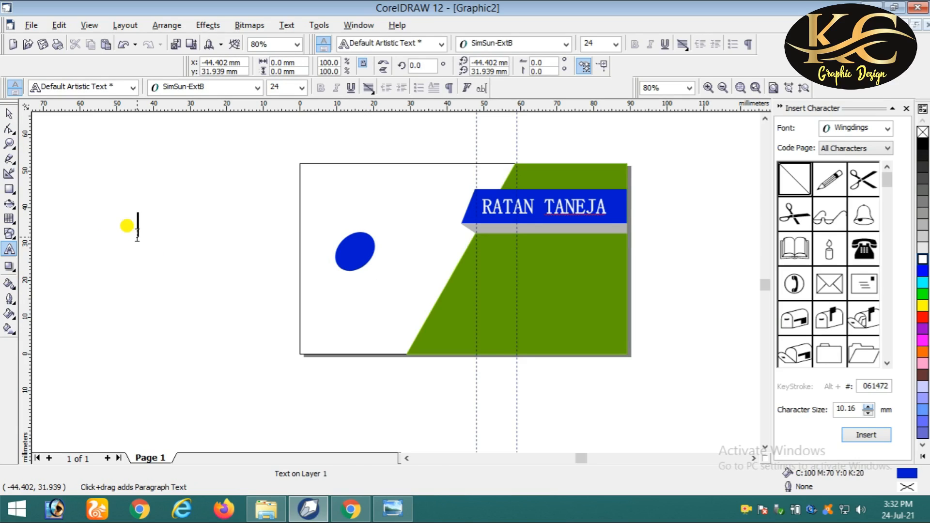
- Type KC, set it to 17 pt and move it onto the blue oval
{"action": "type", "text": "k"}
{"action": "key", "text": "BackSpace"}
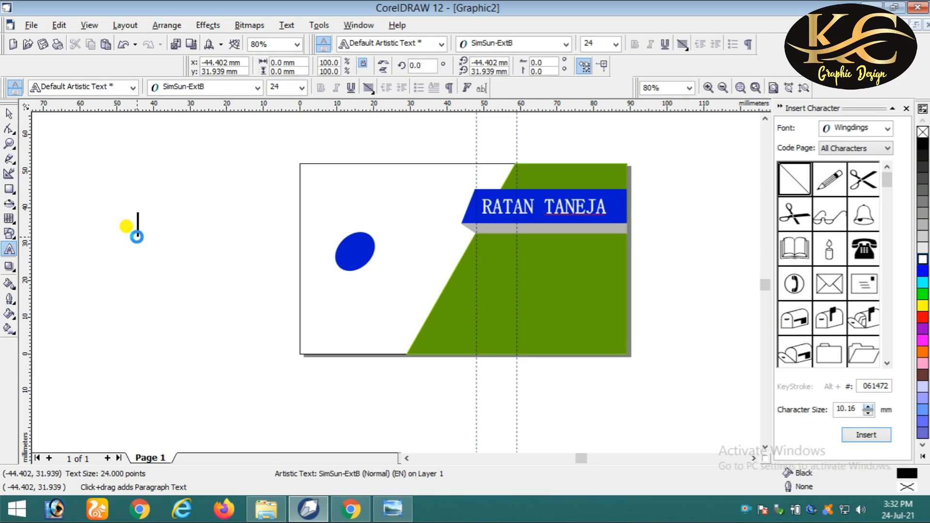
{"action": "type", "text": "KC"}
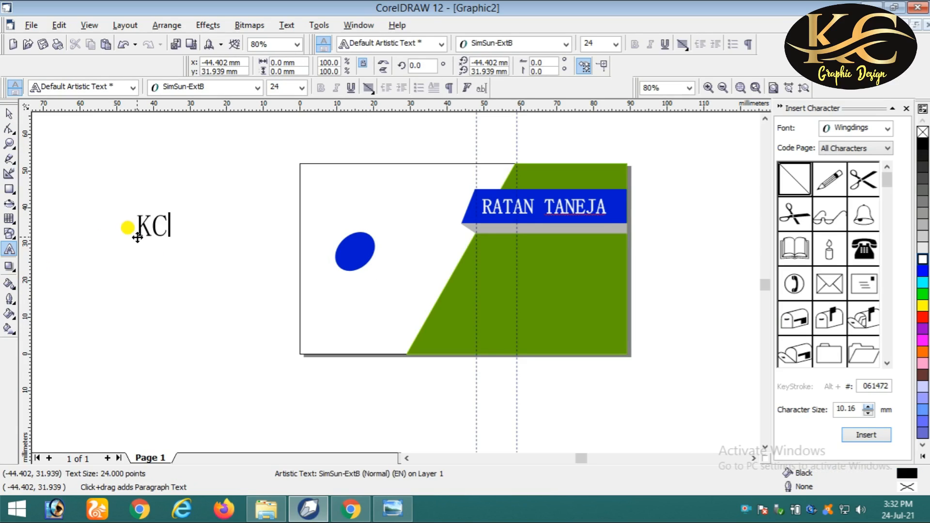
{"action": "left_click", "coordinate": [8, 113]}
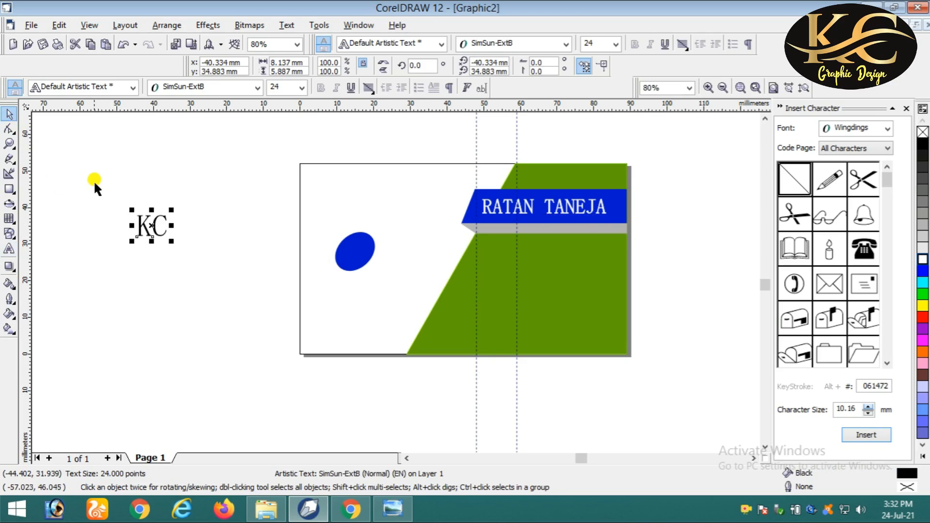
{"action": "left_click_drag", "start_coordinate": [151, 226], "coordinate": [372, 293]}
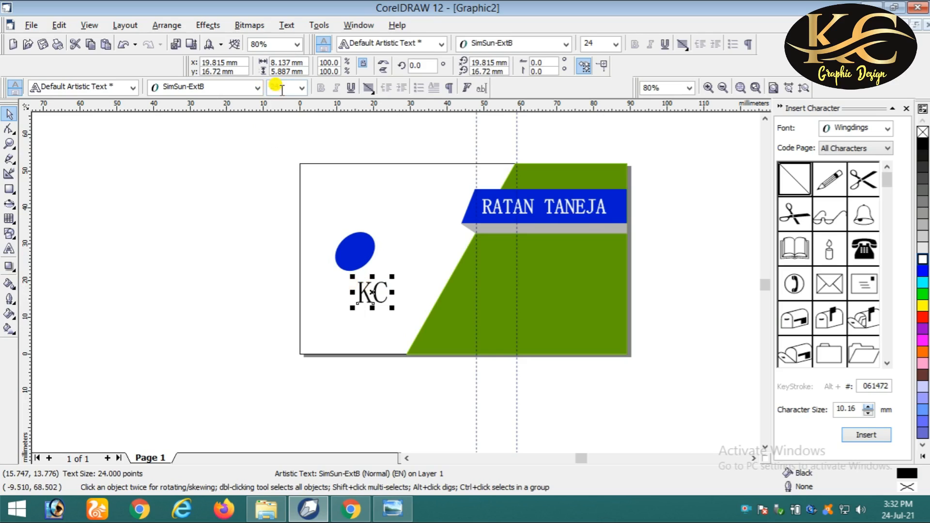
{"action": "left_click_drag", "start_coordinate": [281, 90], "coordinate": [266, 87]}
{"action": "type", "text": "16"}
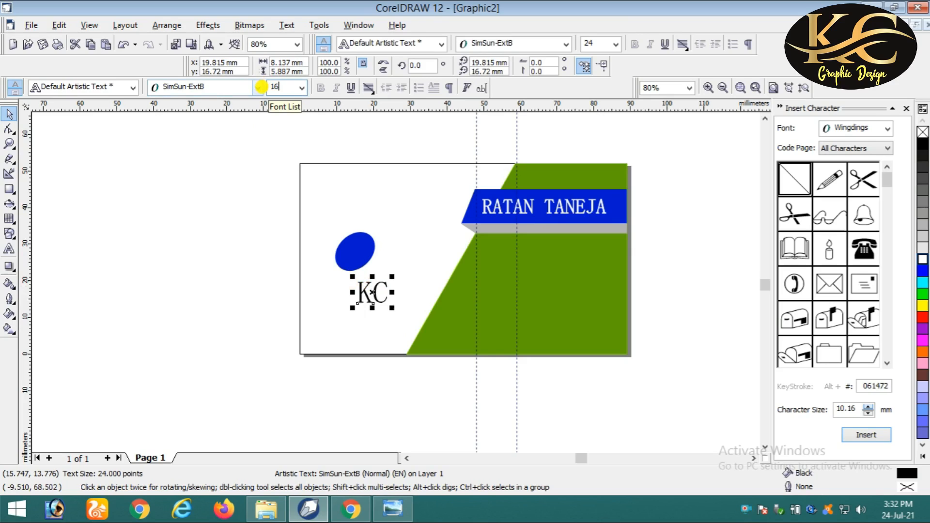
{"action": "key", "text": "Return"}
{"action": "left_click_drag", "start_coordinate": [366, 294], "coordinate": [363, 261]}
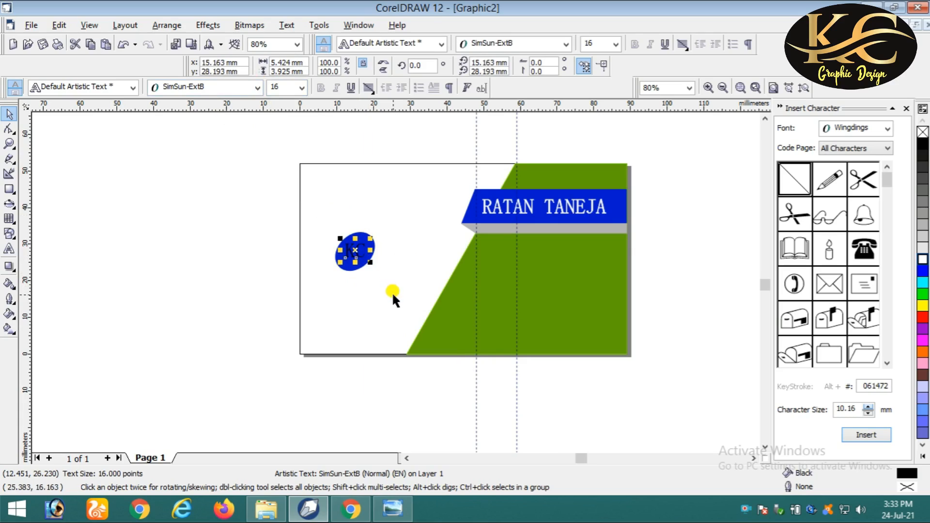
{"action": "left_click_drag", "start_coordinate": [282, 89], "coordinate": [266, 80]}
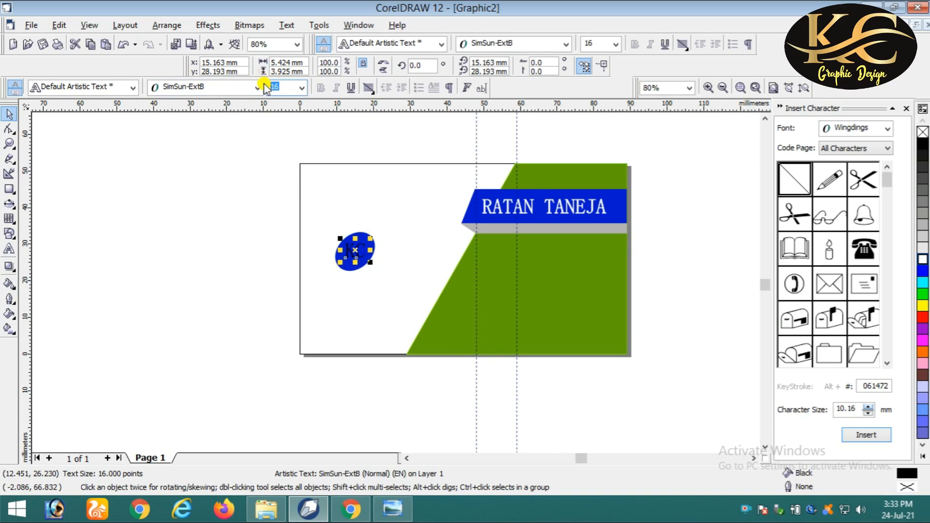
{"action": "type", "text": "17"}
{"action": "left_click", "coordinate": [262, 83]}
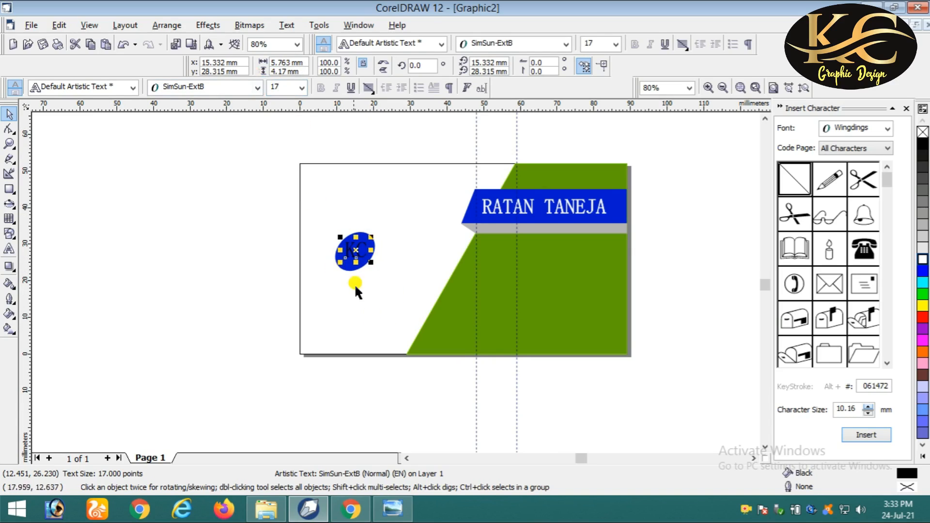
- Centre KC on the oval and fill the letters white
{"action": "left_click", "coordinate": [349, 269], "text": "shift"}
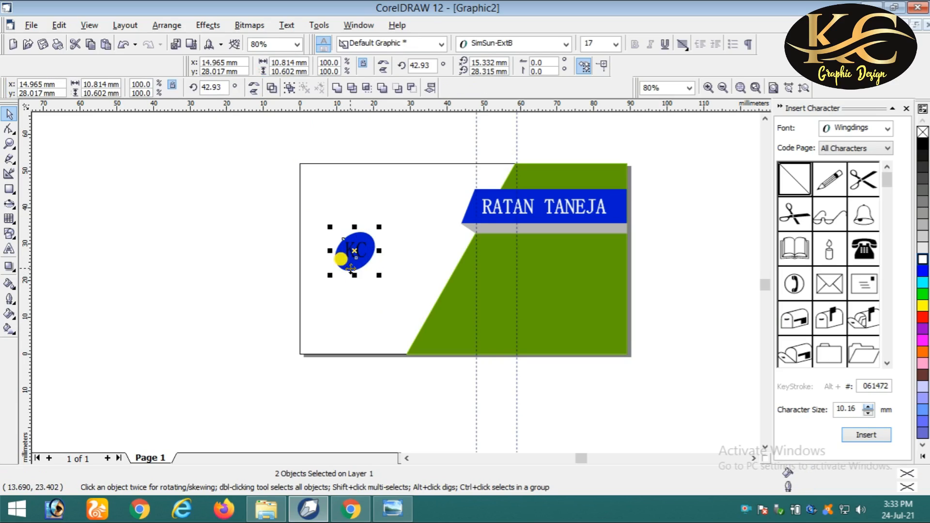
{"action": "left_click", "coordinate": [354, 257]}
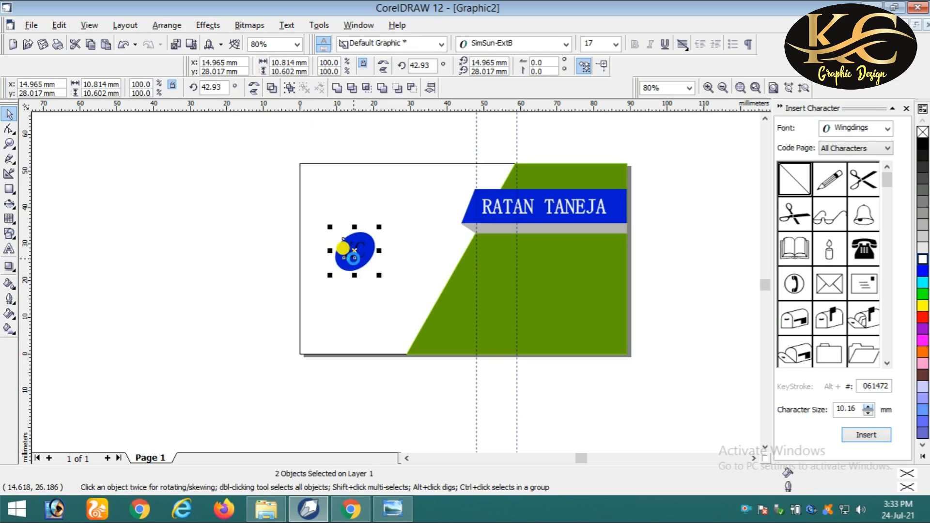
{"action": "left_click", "coordinate": [720, 256]}
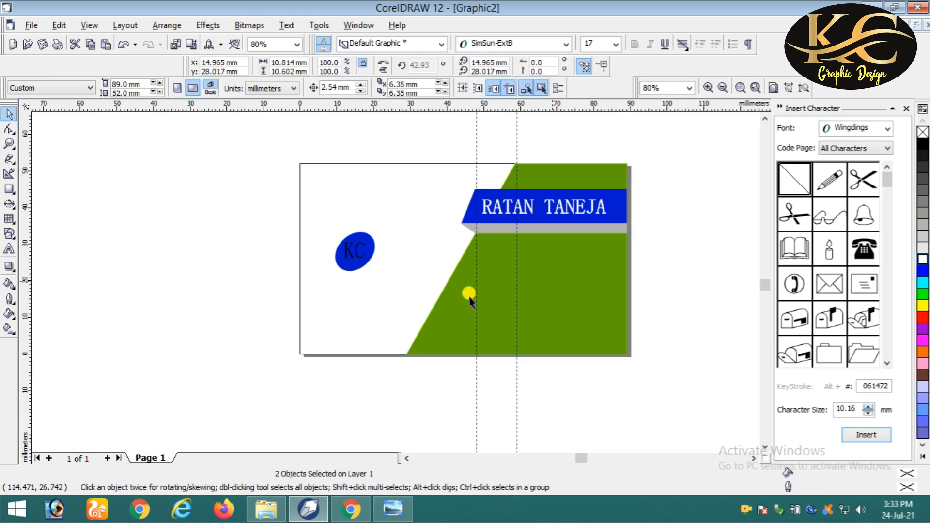
{"action": "left_click", "coordinate": [361, 246]}
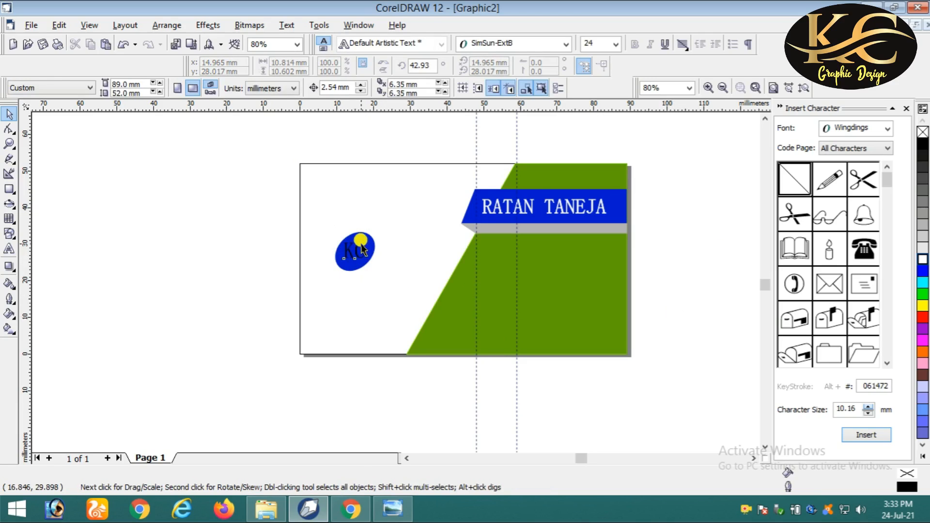
{"action": "left_click", "coordinate": [922, 262]}
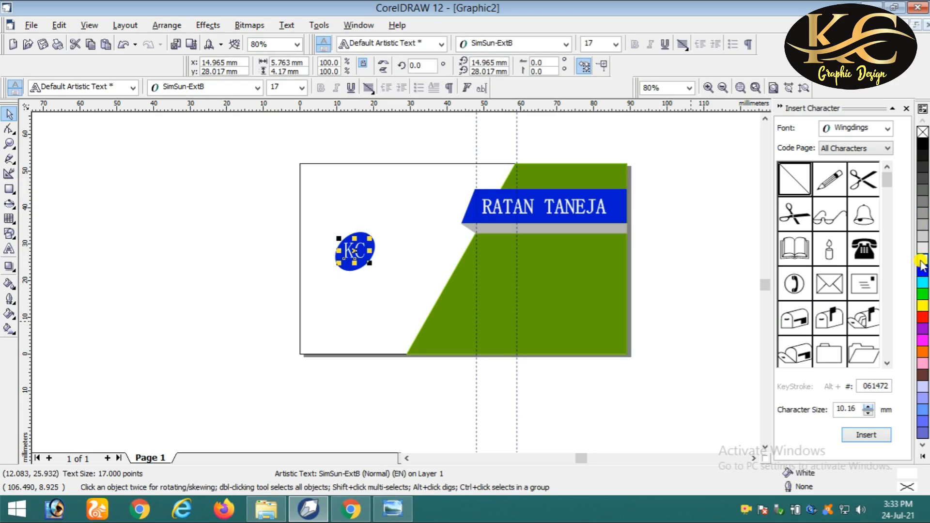
{"action": "left_click", "coordinate": [248, 263]}
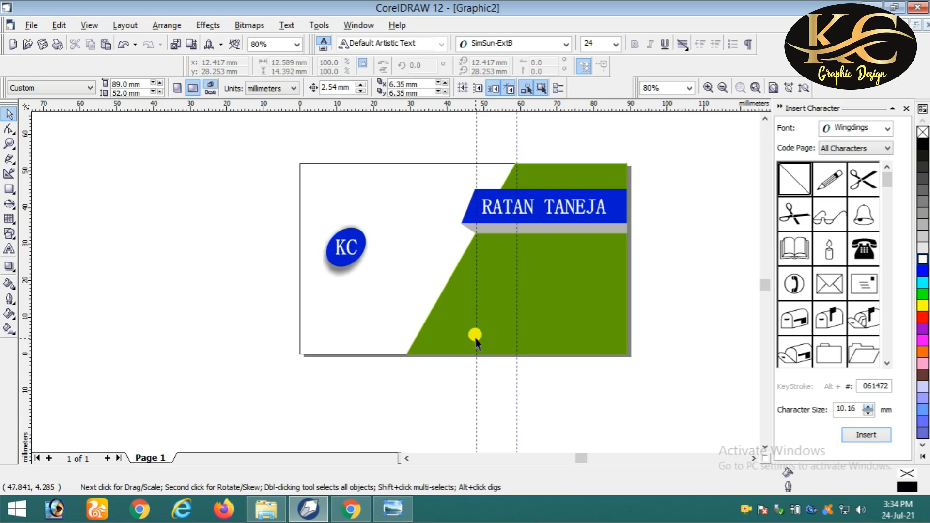
- Nudge the shadowed KC logo slightly left with the arrow key
{"action": "key", "text": "Left"}
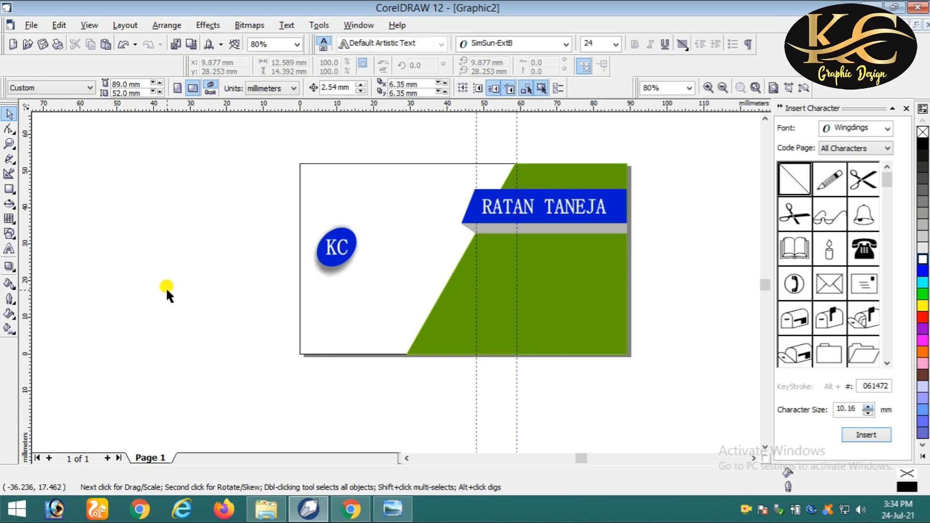
{"action": "left_click", "coordinate": [9, 249]}
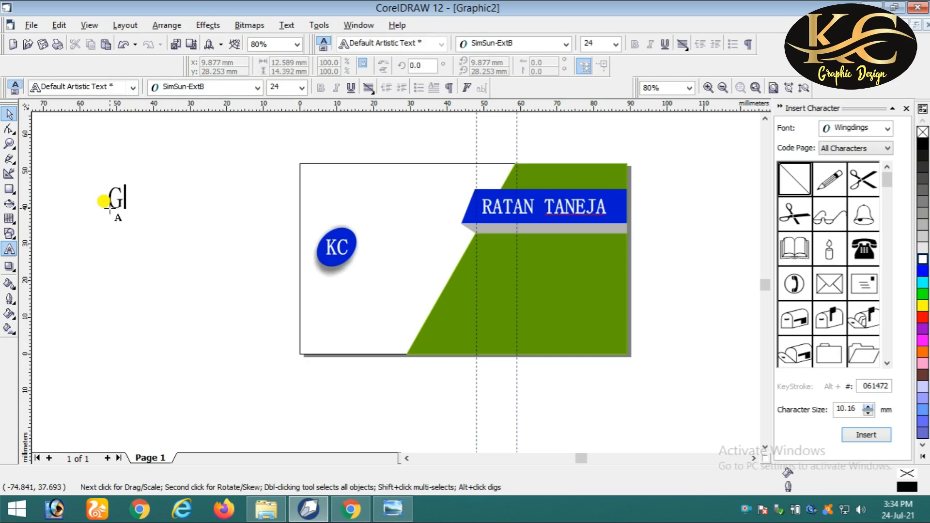
- Complete the text as GREEN PLANET and select it as an object
{"action": "type", "text": "REEN"}
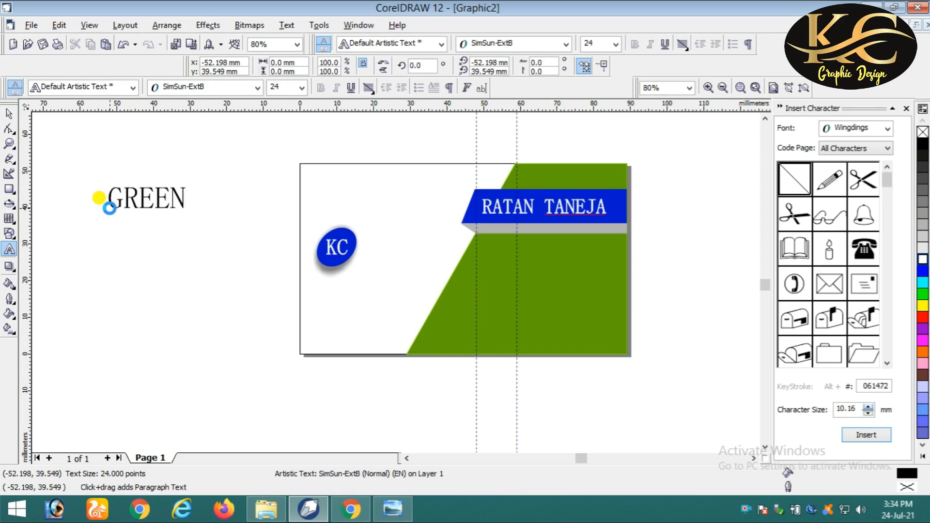
{"action": "type", "text": " PLA"}
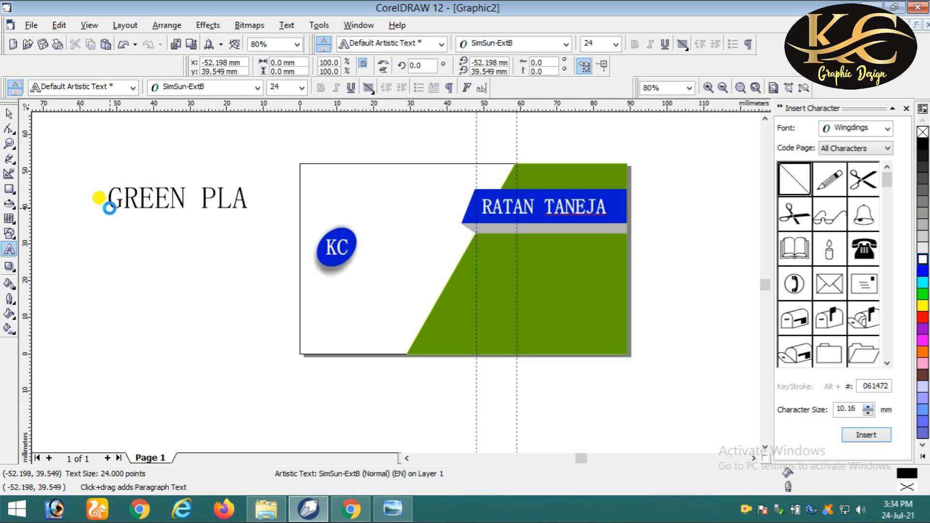
{"action": "type", "text": "NET"}
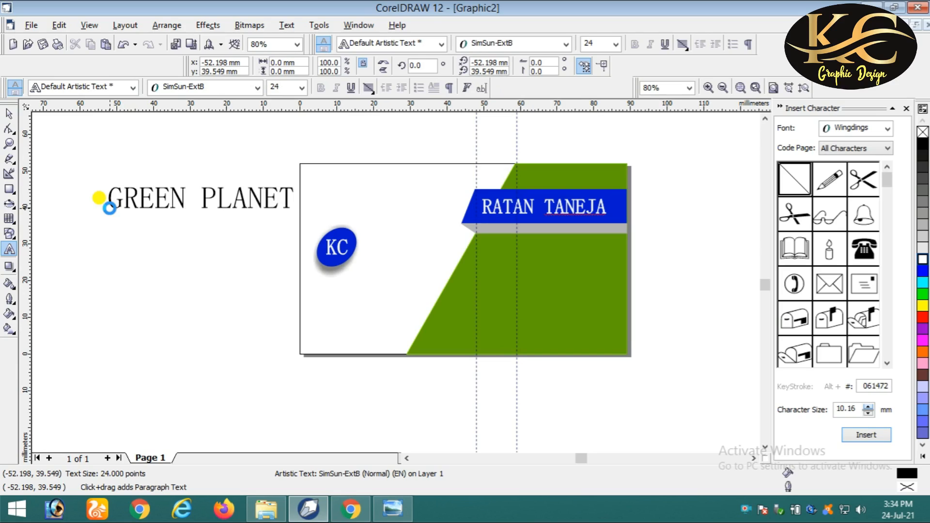
{"action": "left_click", "coordinate": [10, 116]}
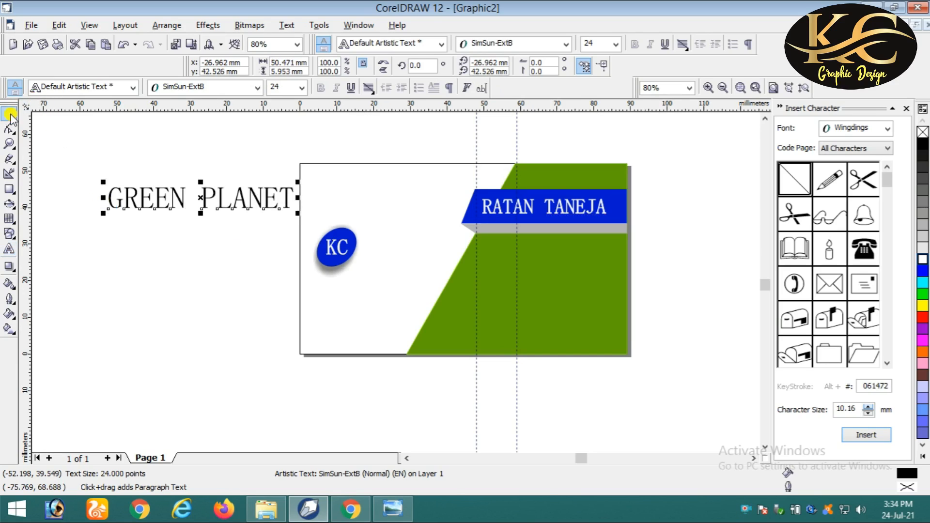
- Set GREEN PLANET to 20 pt, move it beside the KC logo and scale it down to about 13 pt
{"action": "left_click_drag", "start_coordinate": [287, 91], "coordinate": [260, 88]}
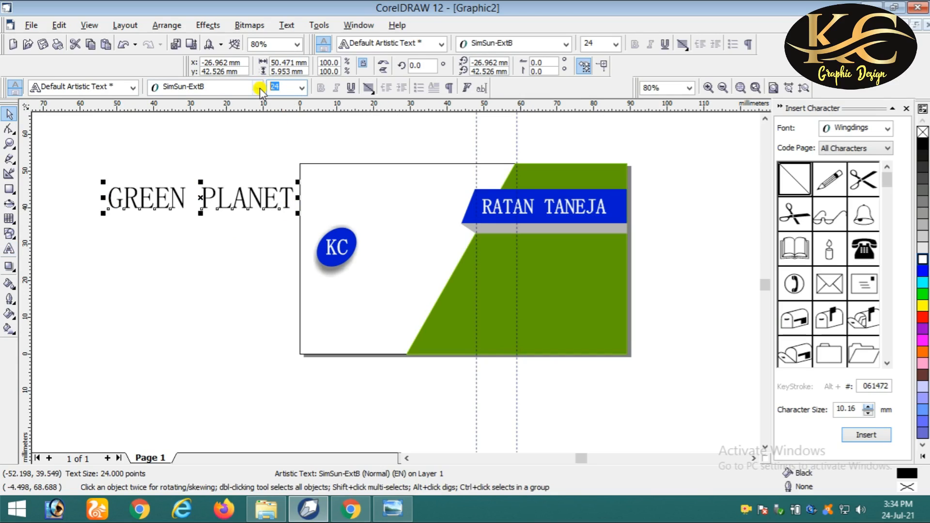
{"action": "type", "text": "20"}
{"action": "key", "text": "Return"}
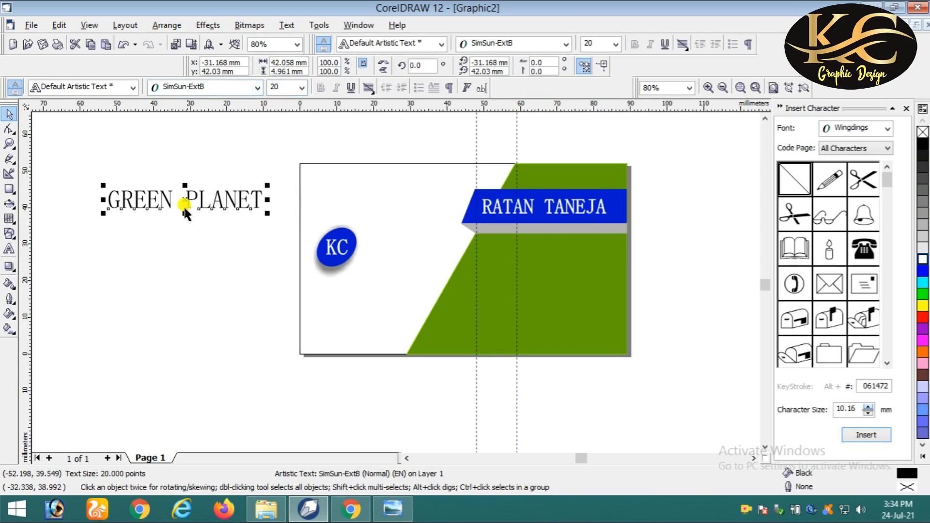
{"action": "left_click_drag", "start_coordinate": [185, 200], "coordinate": [431, 245]}
{"action": "left_click_drag", "start_coordinate": [512, 257], "coordinate": [422, 242]}
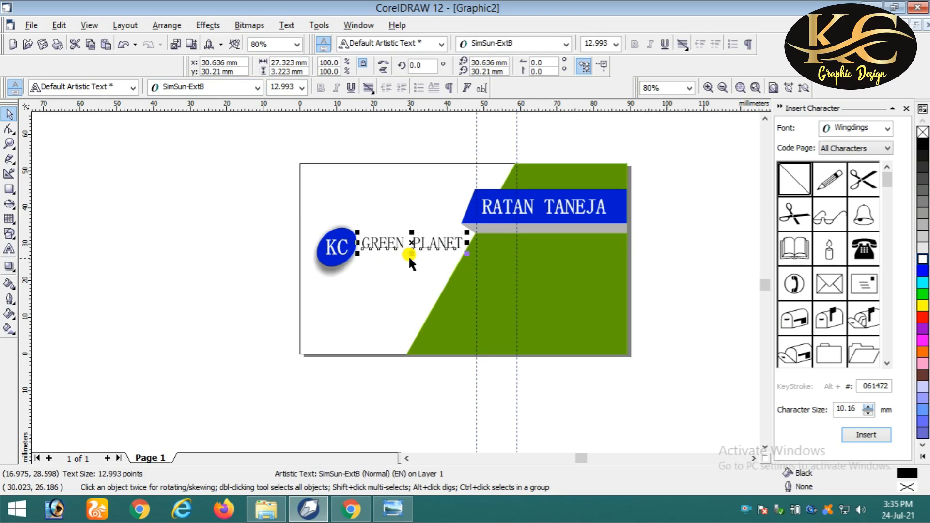
{"action": "scroll", "coordinate": [407, 251], "scroll_direction": "up", "scroll_amount": 3}
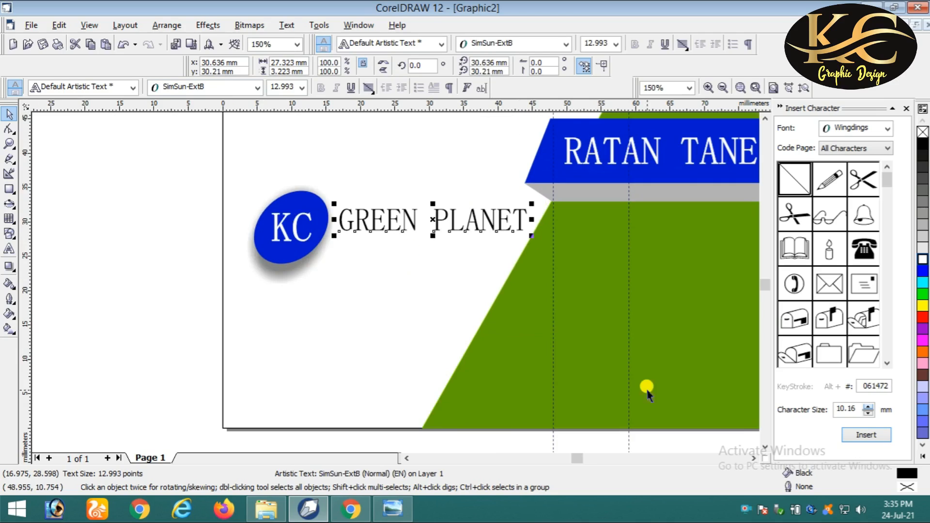
{"action": "scroll", "coordinate": [728, 367], "scroll_direction": "down", "scroll_amount": 2}
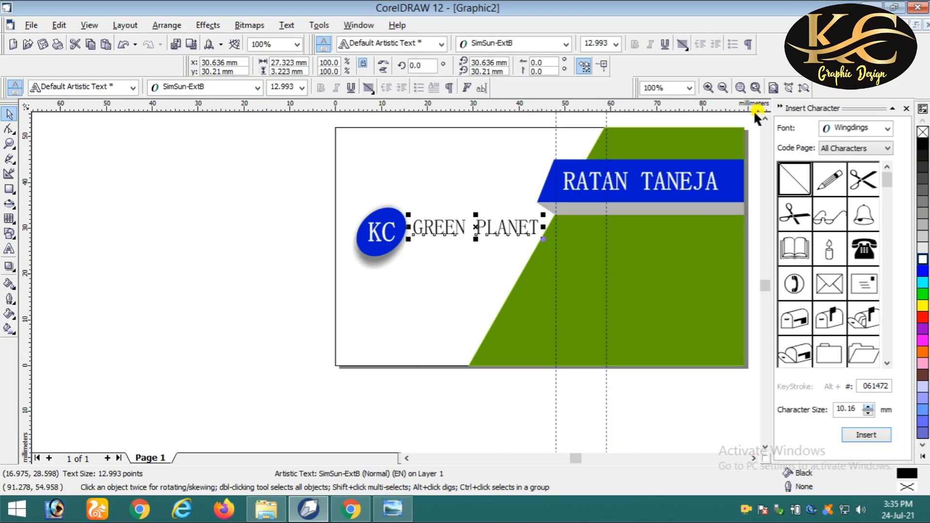
{"action": "left_click", "coordinate": [753, 458]}
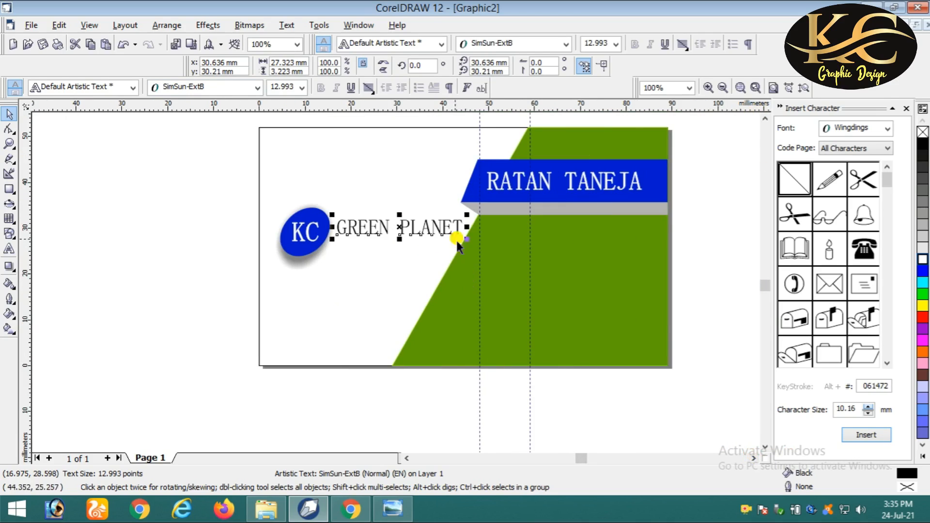
{"action": "left_click_drag", "start_coordinate": [380, 222], "coordinate": [372, 214]}
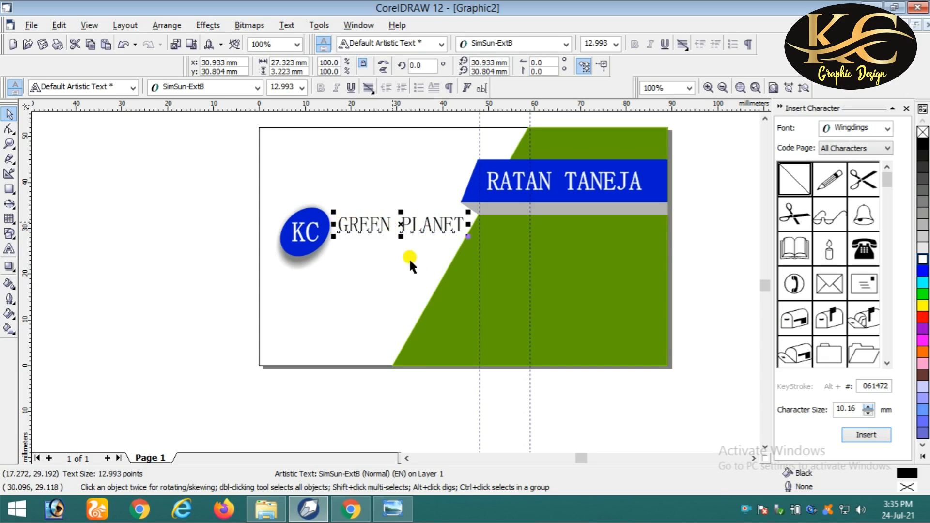
- Try the Sitka Text font on GREEN PLANET
{"action": "left_click", "coordinate": [257, 88]}
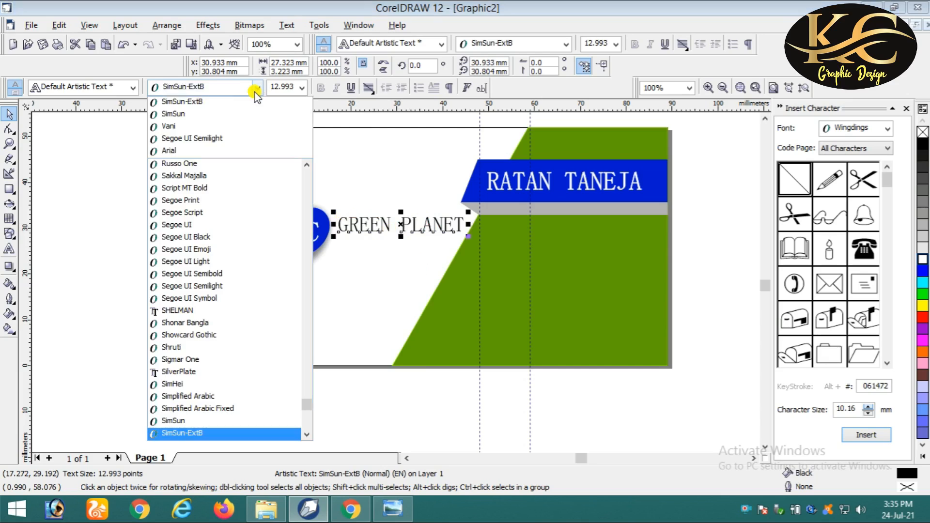
{"action": "key", "text": "Down"}
{"action": "key", "text": "Down"}
{"action": "key", "text": "Down"}
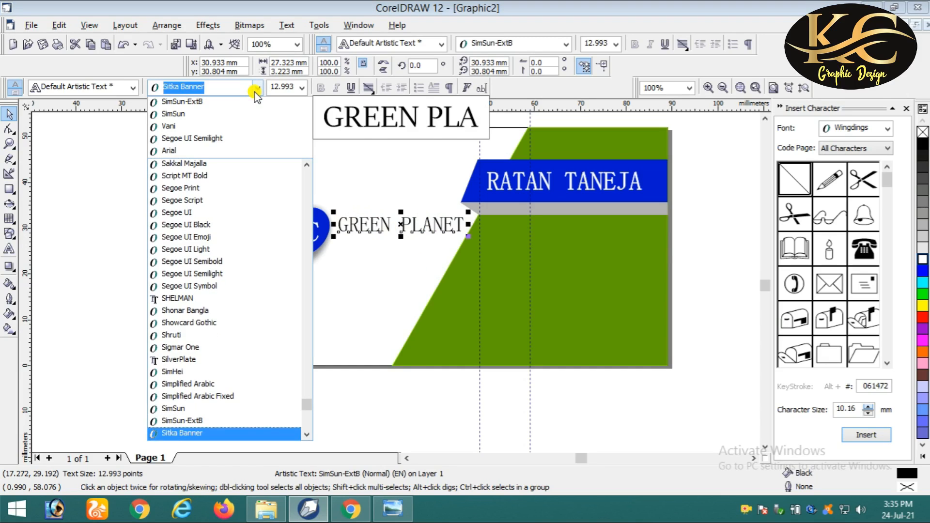
{"action": "key", "text": "Down"}
{"action": "key", "text": "Up"}
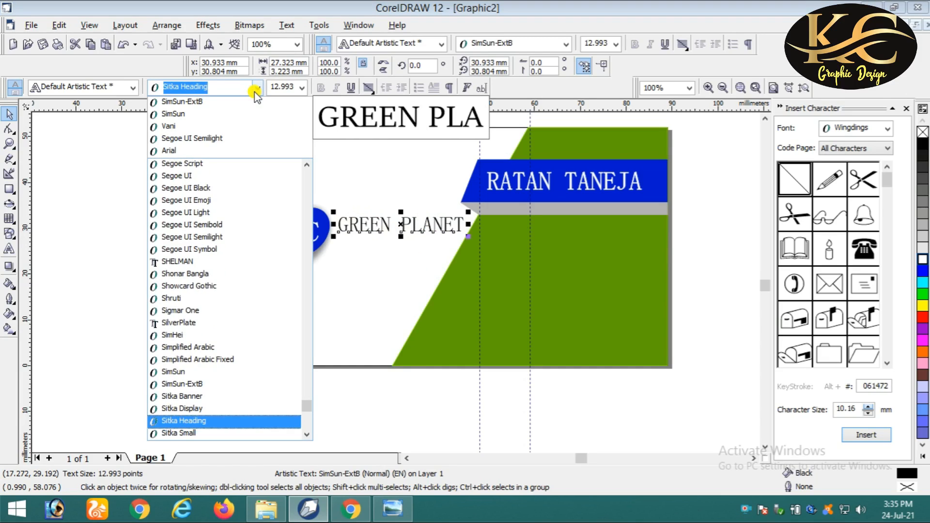
{"action": "key", "text": "Down"}
{"action": "key", "text": "Down"}
{"action": "key", "text": "Down"}
{"action": "key", "text": "Down"}
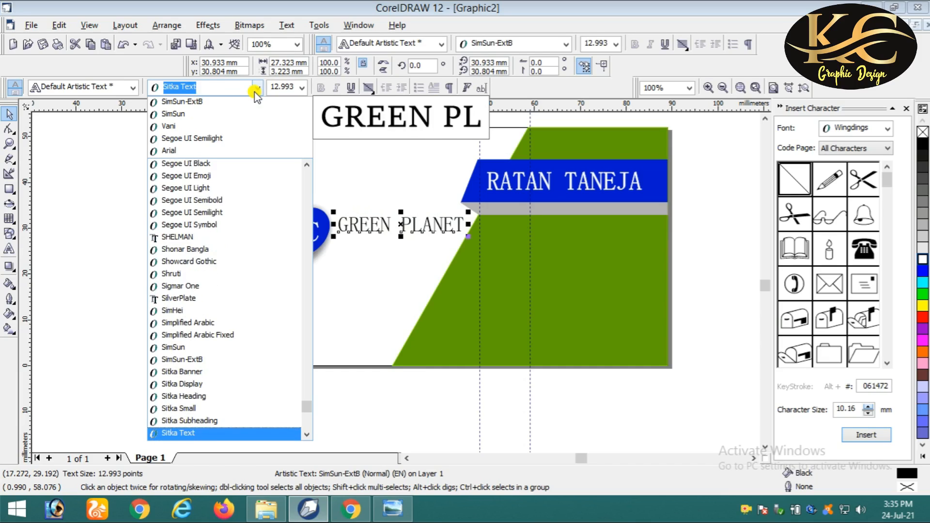
{"action": "key", "text": "Up"}
{"action": "key", "text": "Return"}
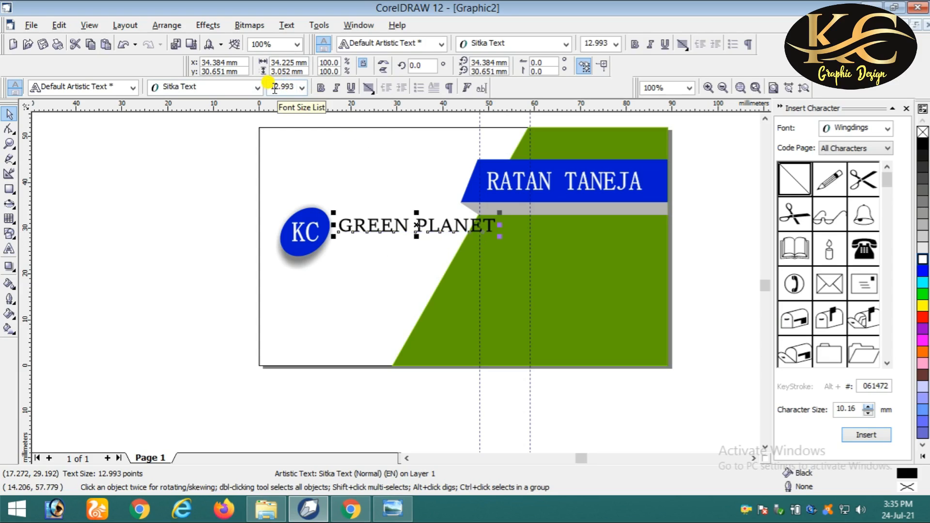
- Switch GREEN PLANET to Sylfaen and tighten its letter spacing
{"action": "left_click", "coordinate": [236, 88]}
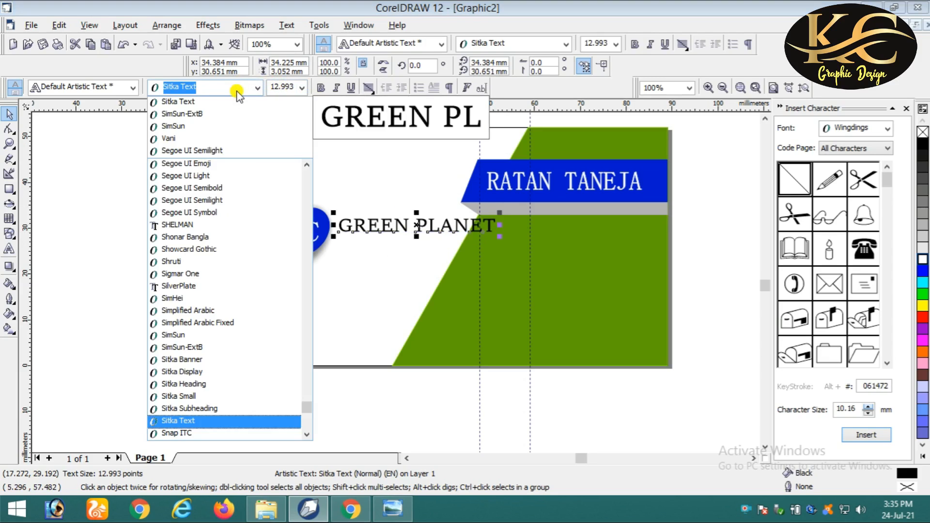
{"action": "key", "text": "Down"}
{"action": "key", "text": "Down"}
{"action": "key", "text": "Down"}
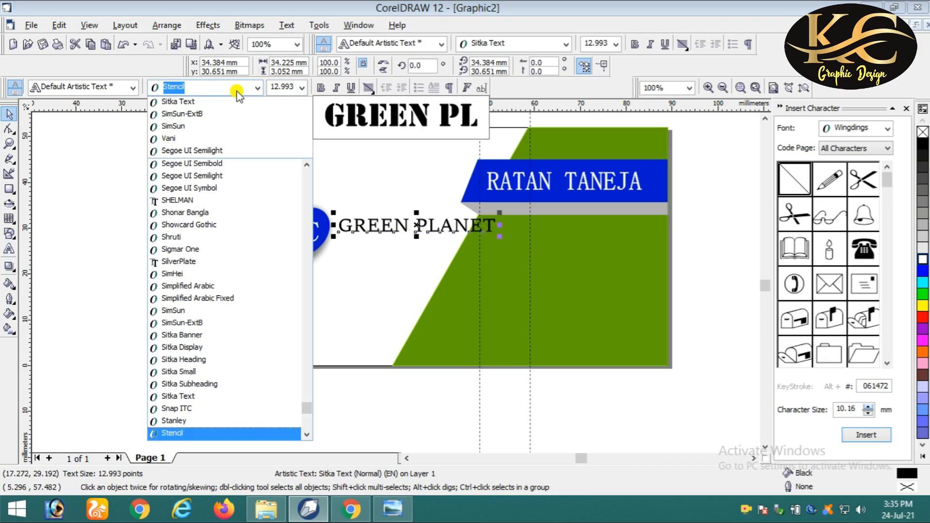
{"action": "key", "text": "Down"}
{"action": "key", "text": "Down"}
{"action": "key", "text": "Down"}
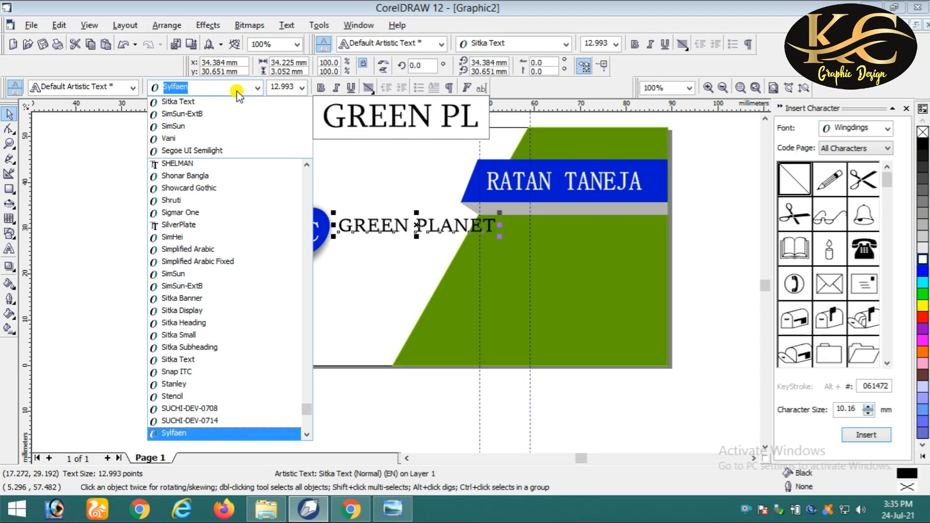
{"action": "key", "text": "Down"}
{"action": "key", "text": "Up"}
{"action": "key", "text": "Return"}
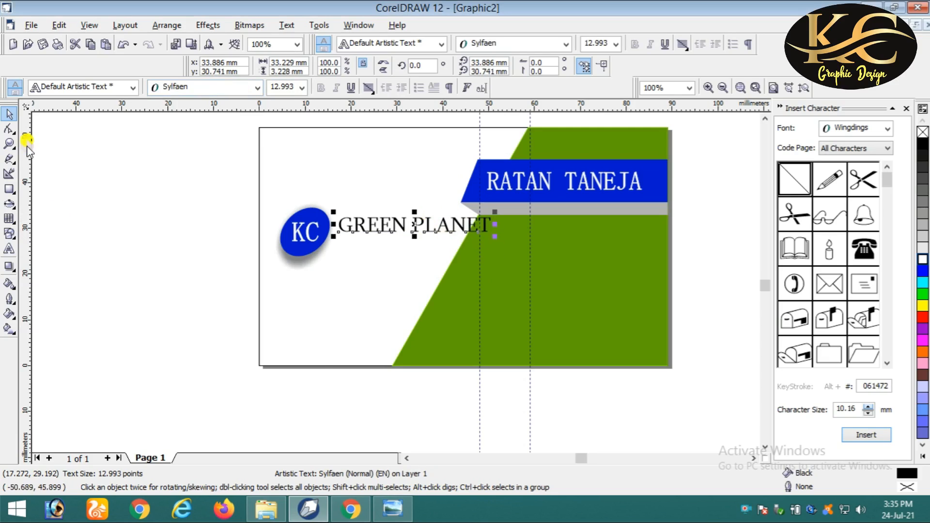
{"action": "left_click", "coordinate": [9, 129]}
{"action": "left_click_drag", "start_coordinate": [502, 236], "coordinate": [460, 238]}
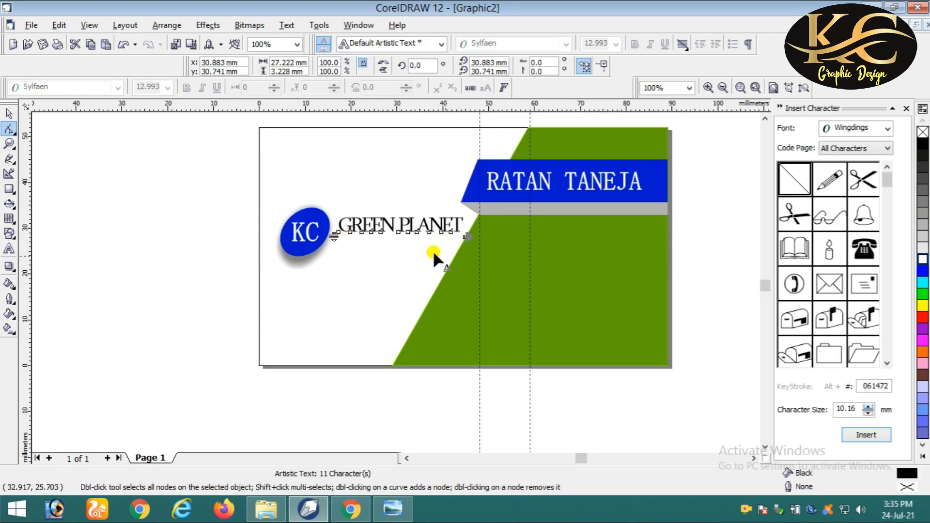
- Widen GREEN PLANET's letter spacing slightly and set it to 11 pt
{"action": "left_click_drag", "start_coordinate": [467, 236], "coordinate": [477, 237]}
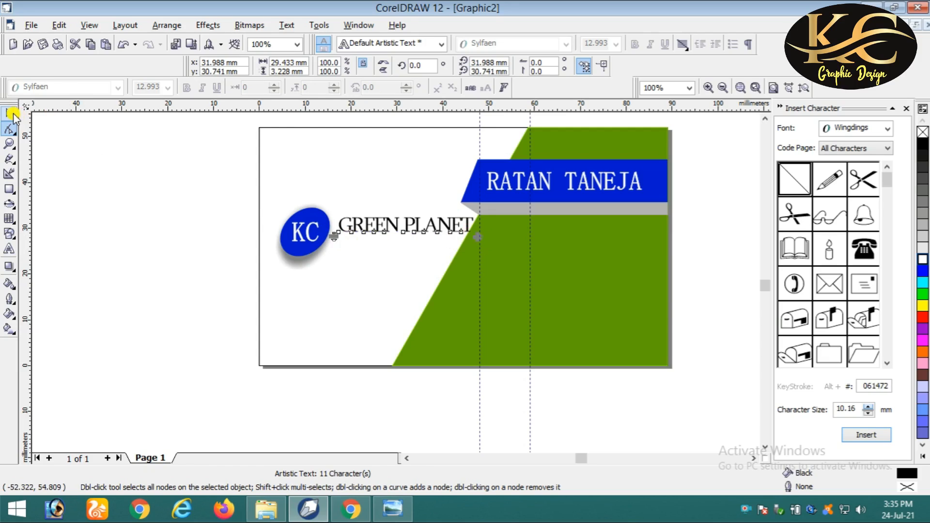
{"action": "left_click", "coordinate": [9, 113]}
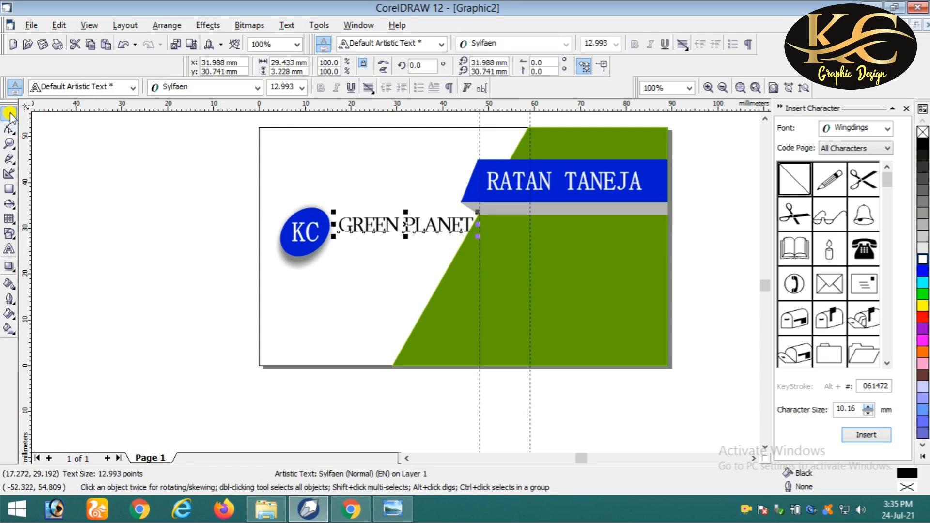
{"action": "double_click", "coordinate": [270, 86]}
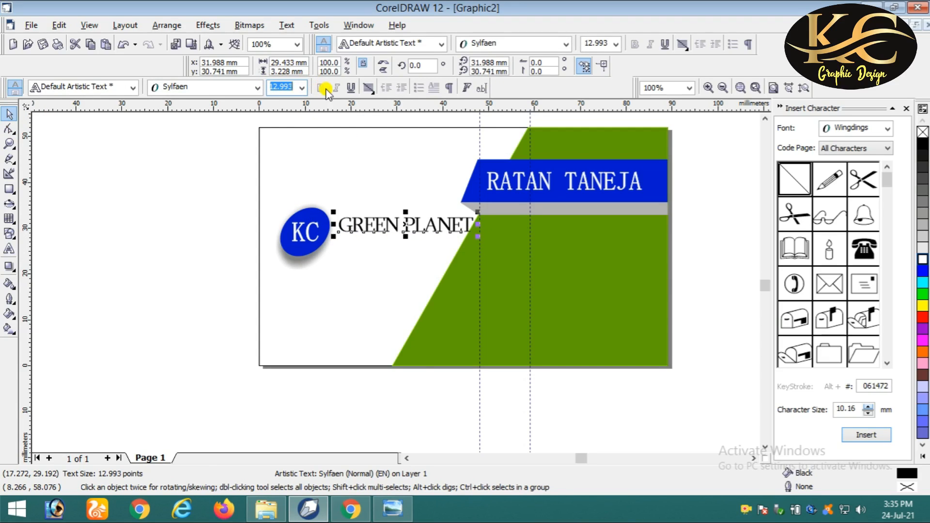
{"action": "type", "text": "11"}
{"action": "key", "text": "Return"}
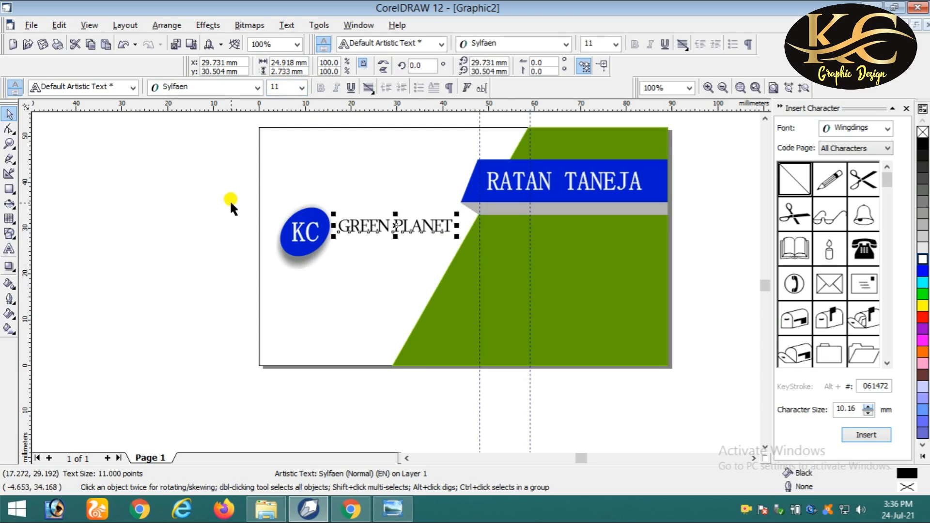
{"action": "left_click", "coordinate": [213, 191]}
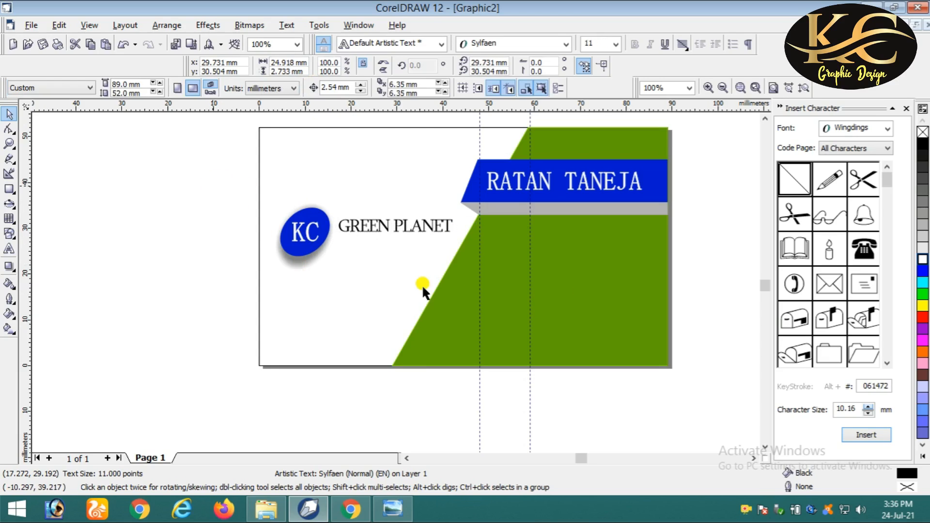
{"action": "left_click", "coordinate": [391, 226]}
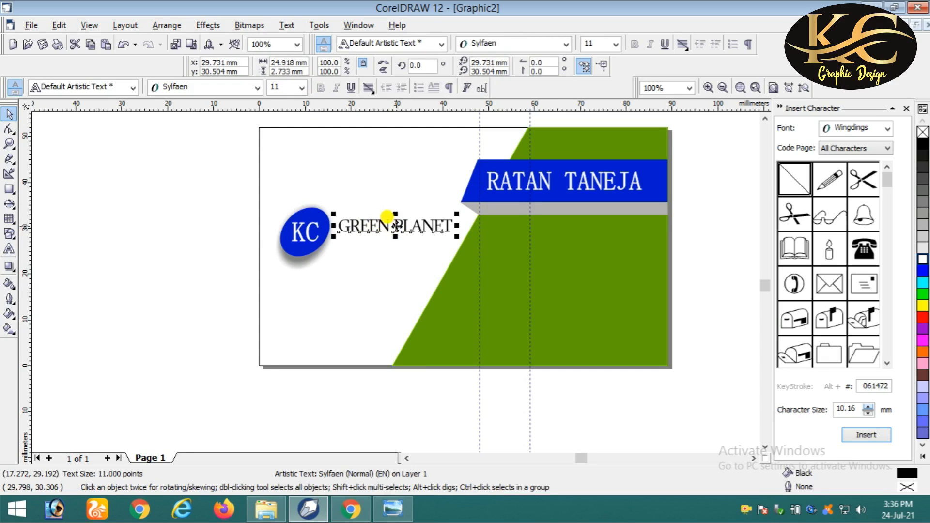
- Place a copy of GREEN PLANET left of the card and retype it as 'Electronics Pvt.Ltd'
{"action": "left_click_drag", "start_coordinate": [393, 224], "coordinate": [165, 269]}
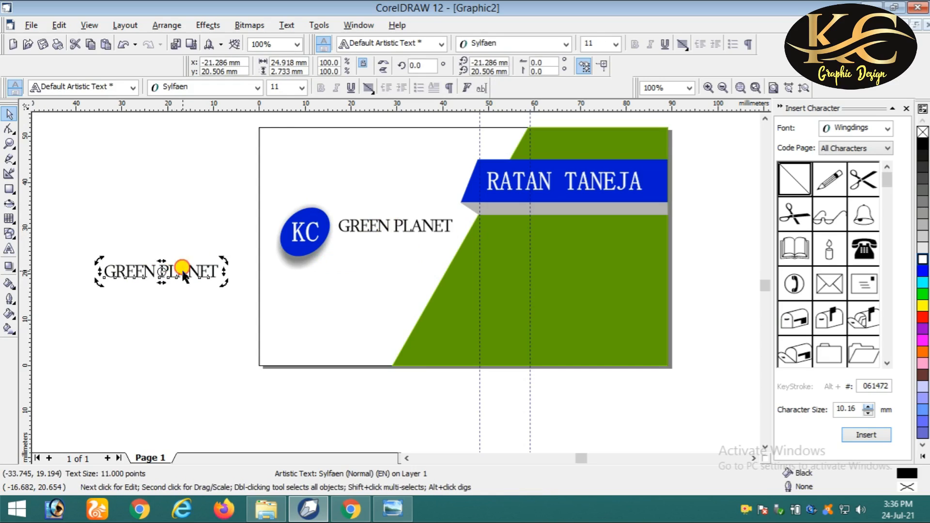
{"action": "key", "text": "F8"}
{"action": "key", "text": "ctrl+a"}
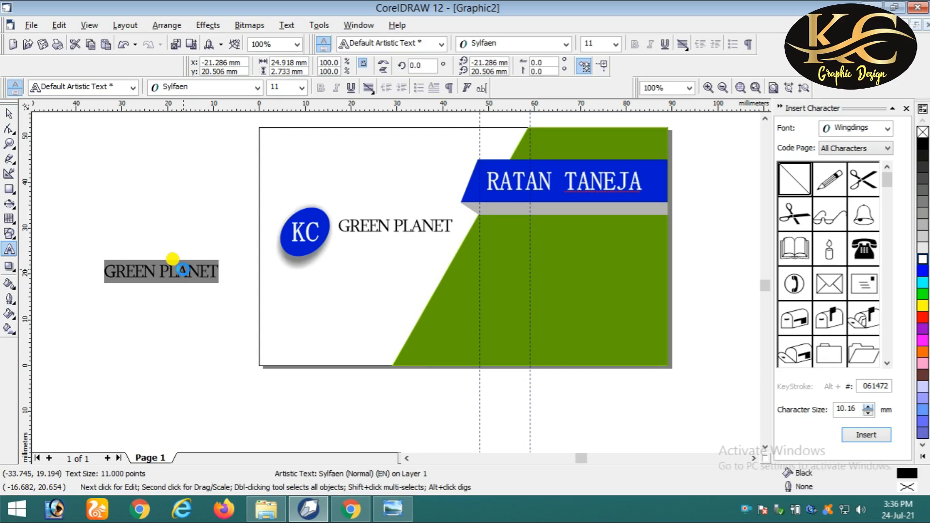
{"action": "type", "text": "Electronics Pvt.Ltd"}
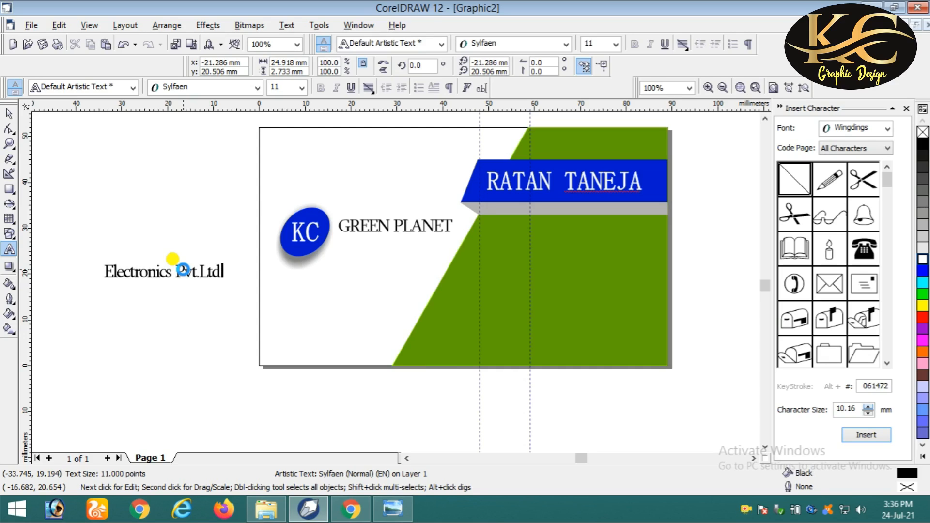
{"action": "left_click", "coordinate": [183, 268]}
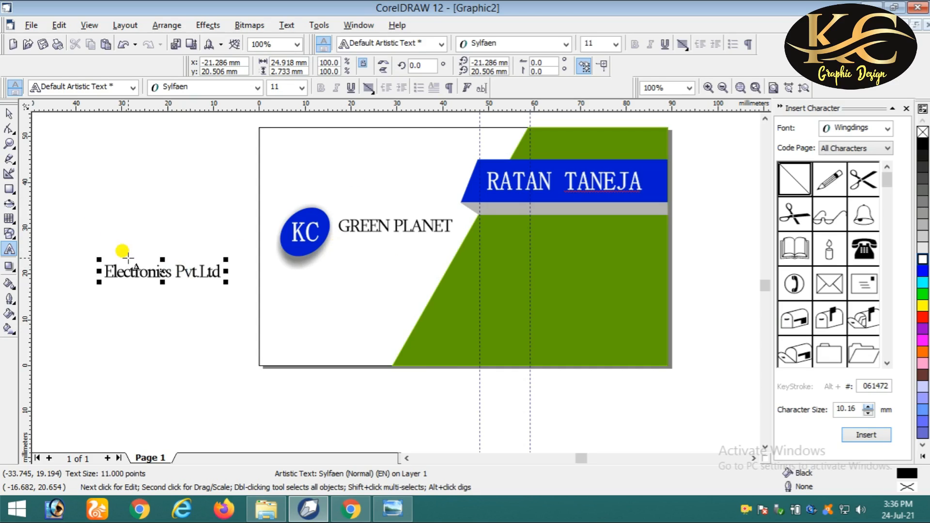
{"action": "left_click", "coordinate": [9, 114]}
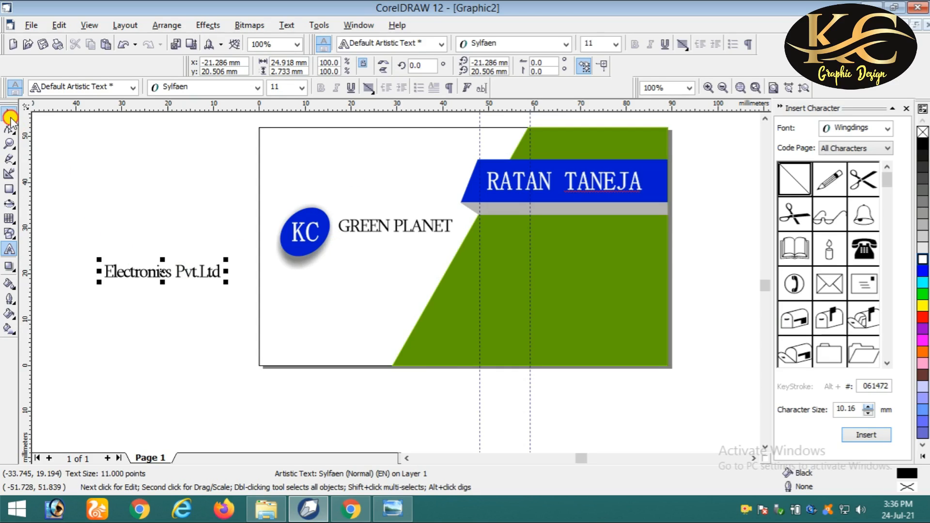
- Set the Electronics Pvt.Ltd text in the Traditional Arabic font
{"action": "left_click", "coordinate": [231, 90]}
{"action": "key", "text": "Down"}
{"action": "key", "text": "Down"}
{"action": "key", "text": "Down"}
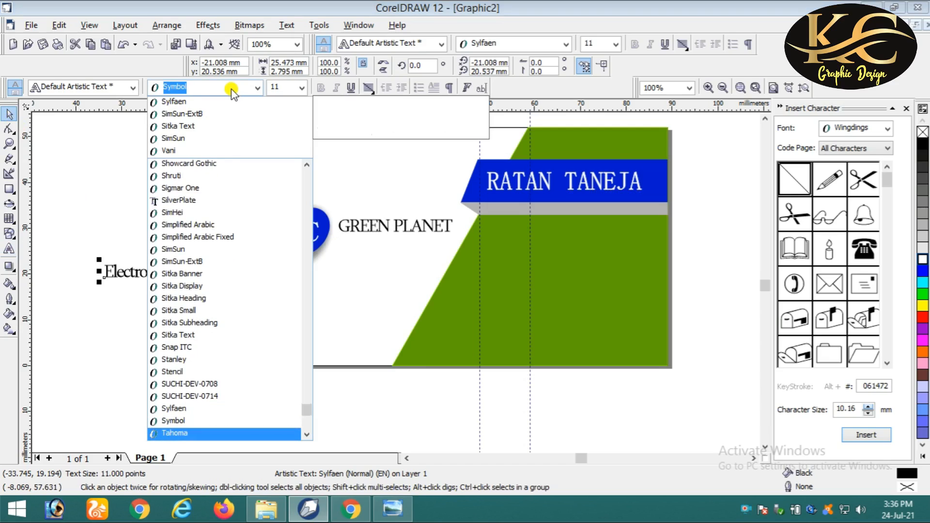
{"action": "key", "text": "Down"}
{"action": "key", "text": "Down"}
{"action": "key", "text": "Down"}
{"action": "key", "text": "Down"}
{"action": "key", "text": "Down"}
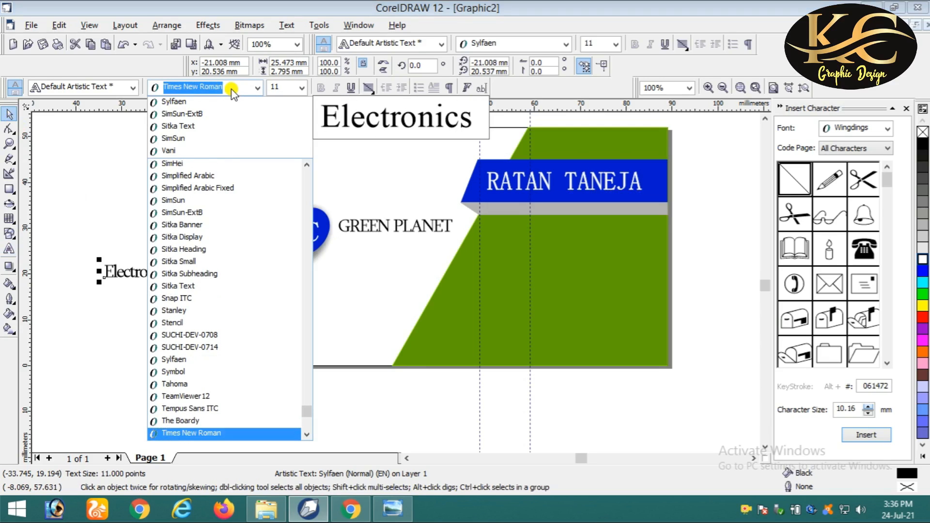
{"action": "key", "text": "Up"}
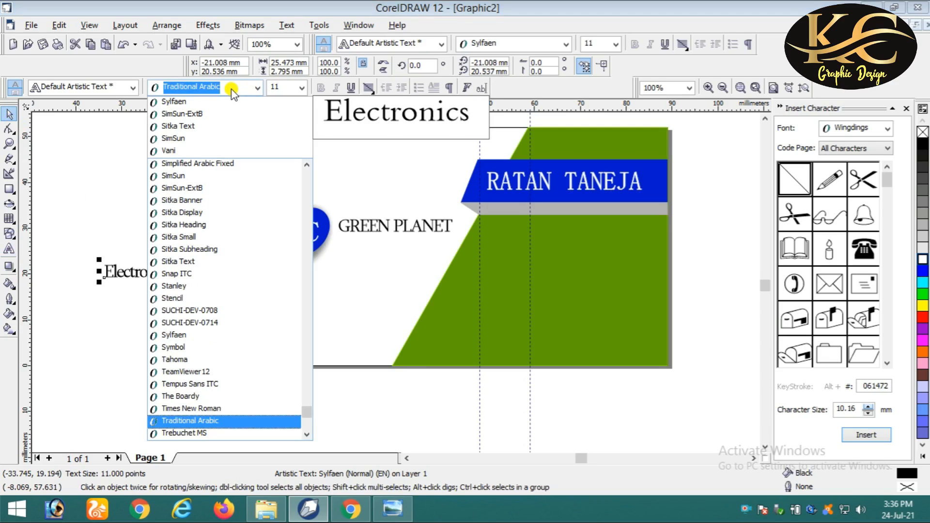
{"action": "key", "text": "Return"}
- Move Electronics Pvt.Ltd onto the card under GREEN PLANET
{"action": "scroll", "coordinate": [150, 261], "scroll_direction": "up", "scroll_amount": 2}
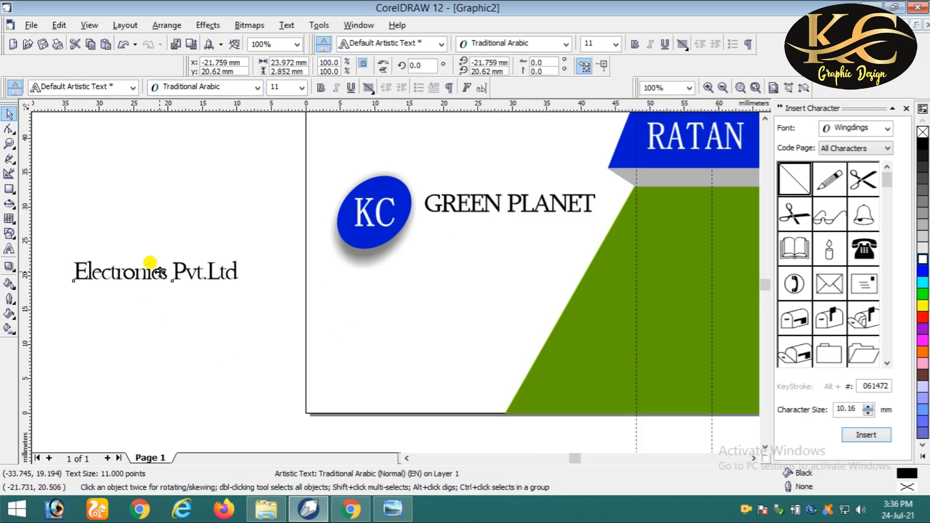
{"action": "left_click", "coordinate": [160, 273]}
{"action": "scroll", "coordinate": [153, 269], "scroll_direction": "down", "scroll_amount": 1}
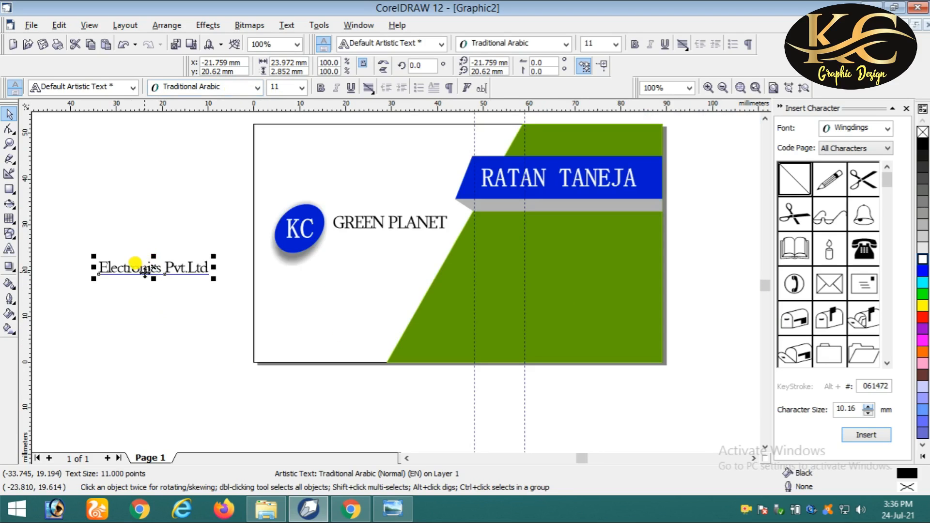
{"action": "left_click_drag", "start_coordinate": [144, 274], "coordinate": [376, 237]}
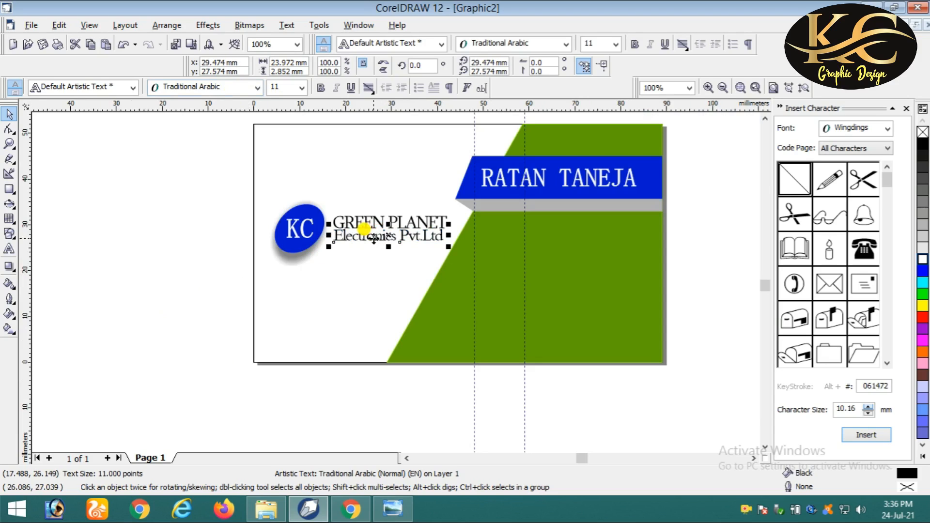
- Resize Electronics Pvt.Ltd to 9 pt and position it beneath GREEN PLANET
{"action": "scroll", "coordinate": [410, 252], "scroll_direction": "up", "scroll_amount": 1}
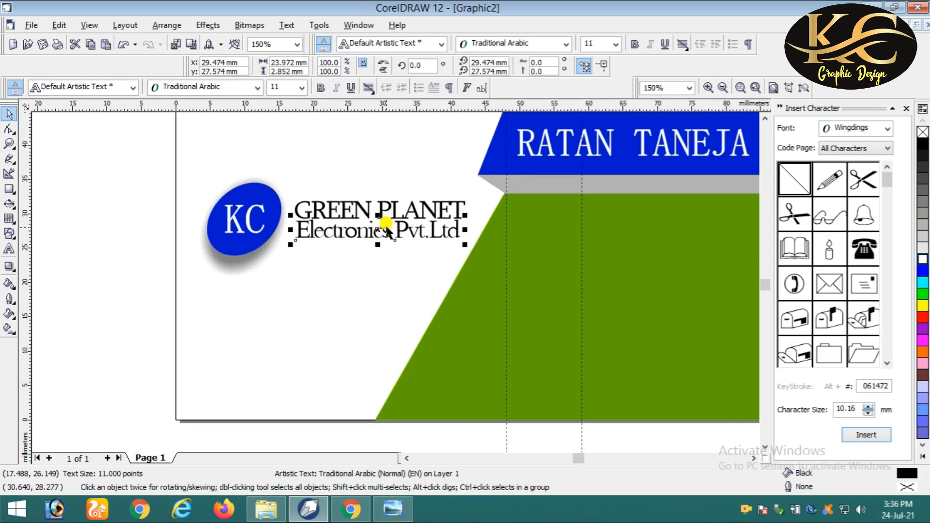
{"action": "left_click_drag", "start_coordinate": [378, 230], "coordinate": [377, 242]}
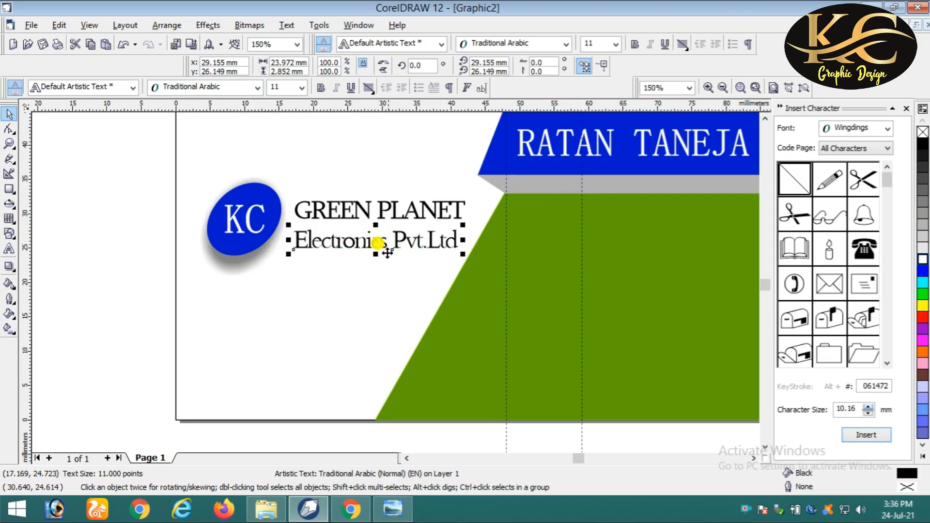
{"action": "left_click", "coordinate": [278, 87]}
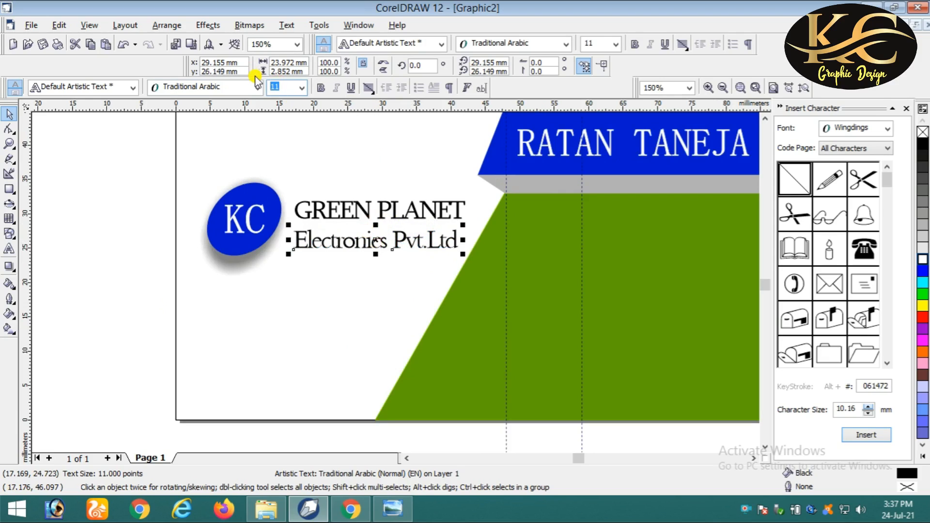
{"action": "type", "text": "9"}
{"action": "key", "text": "Return"}
{"action": "mouse_move", "coordinate": [315, 237]}
{"action": "left_mouse_down"}
{"action": "mouse_move", "coordinate": [324, 246]}
{"action": "mouse_move", "coordinate": [329, 240]}
{"action": "left_mouse_up"}
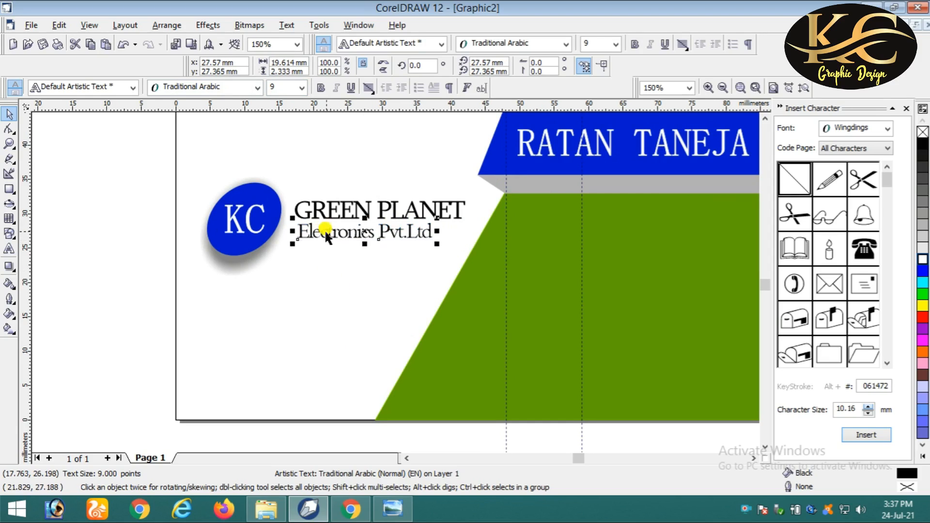
- Left-align Electronics Pvt.Ltd with GREEN PLANET
{"action": "left_click", "coordinate": [328, 211], "text": "shift"}
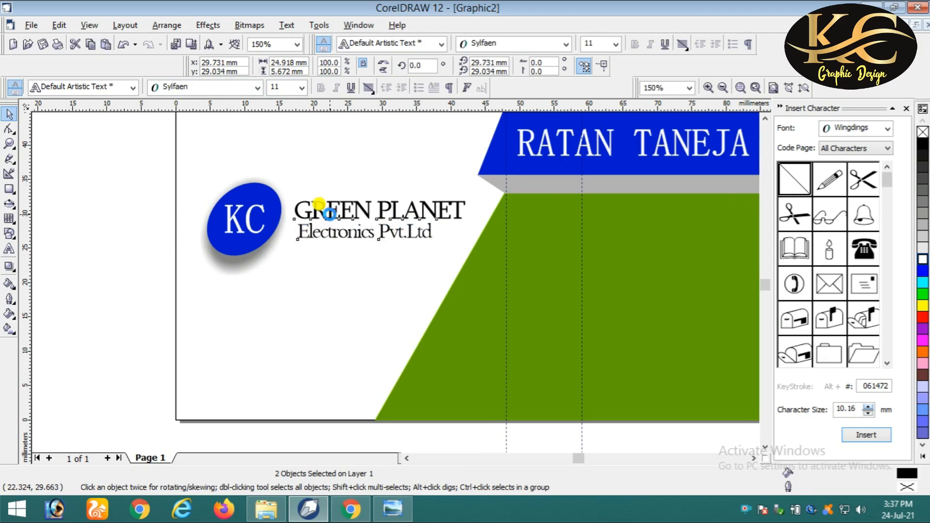
{"action": "key", "text": "l"}
{"action": "left_click", "coordinate": [122, 218]}
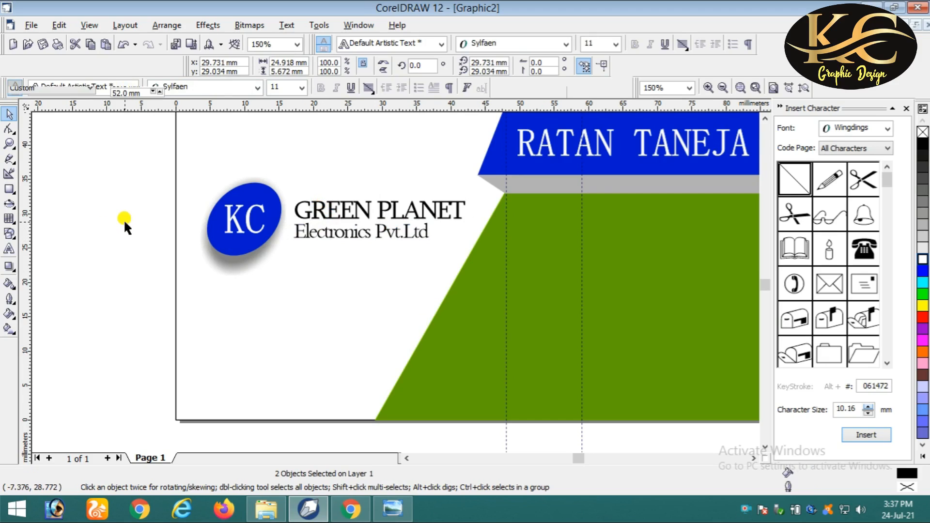
- Give the GREEN PLANET text a black outline
{"action": "left_click", "coordinate": [384, 207]}
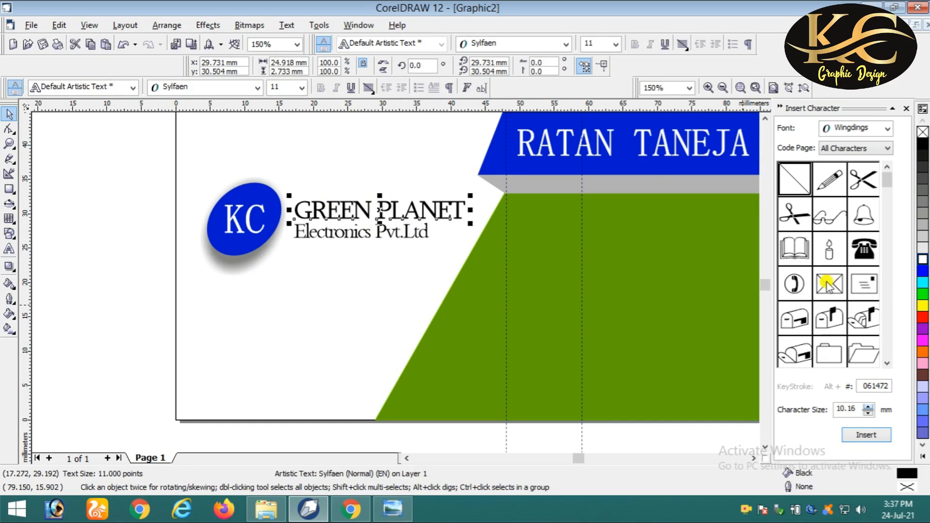
{"action": "right_click", "coordinate": [921, 144]}
{"action": "left_click", "coordinate": [135, 233]}
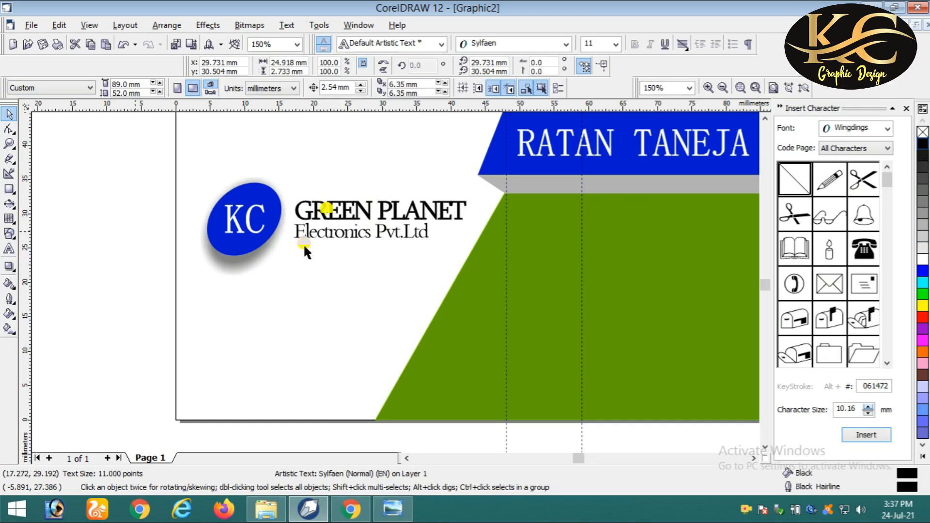
{"action": "scroll", "coordinate": [324, 209], "scroll_direction": "down", "scroll_amount": 1}
{"action": "scroll", "coordinate": [443, 236], "scroll_direction": "up", "scroll_amount": 1}
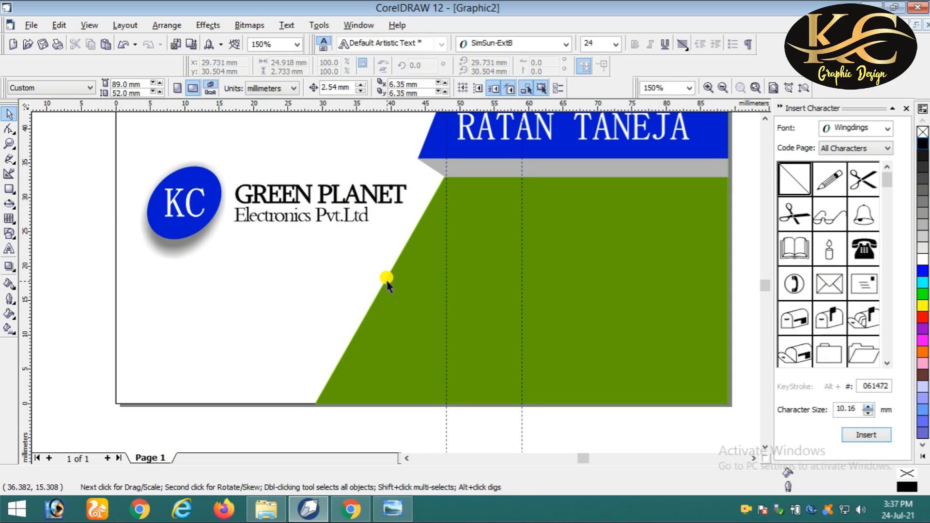
{"action": "scroll", "coordinate": [387, 276], "scroll_direction": "up", "scroll_amount": 1}
{"action": "scroll", "coordinate": [653, 240], "scroll_direction": "down", "scroll_amount": 1}
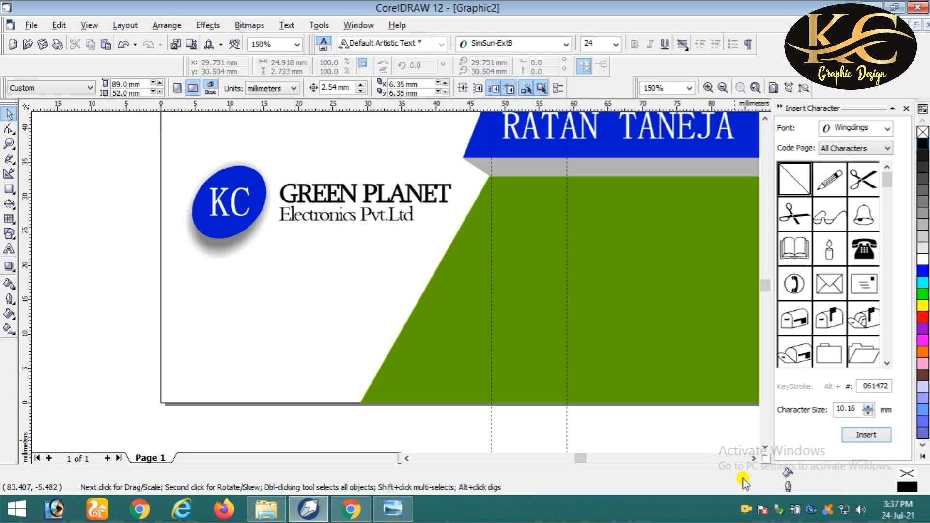
- Scroll the view down to reveal the contact details below the card
{"action": "left_click", "coordinate": [753, 460]}
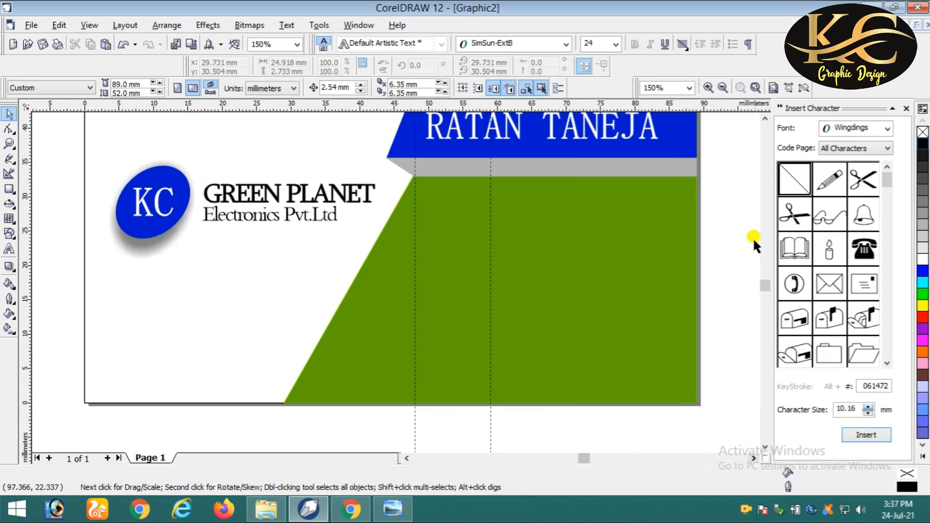
{"action": "left_click", "coordinate": [765, 120]}
{"action": "scroll", "coordinate": [705, 159], "scroll_direction": "down", "scroll_amount": 1}
{"action": "left_click", "coordinate": [765, 119]}
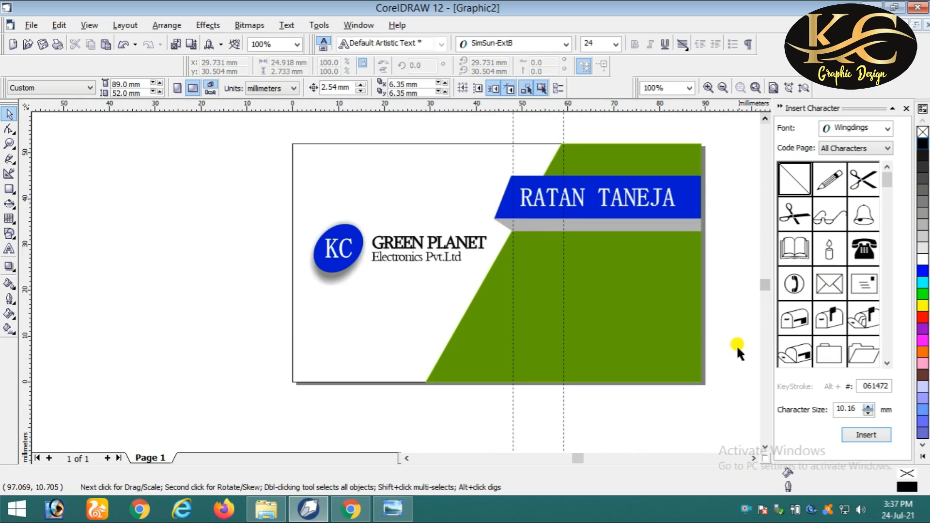
{"action": "left_click", "coordinate": [753, 459]}
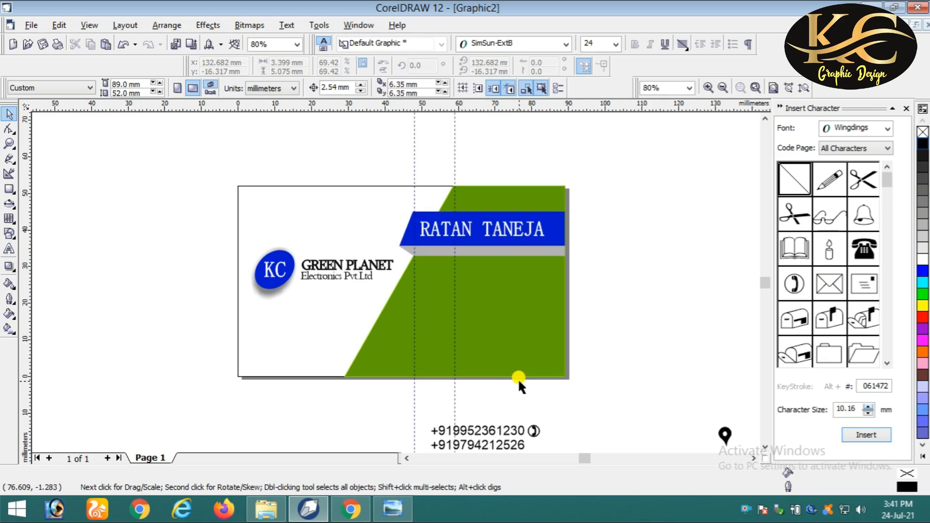
{"action": "left_click", "coordinate": [765, 447]}
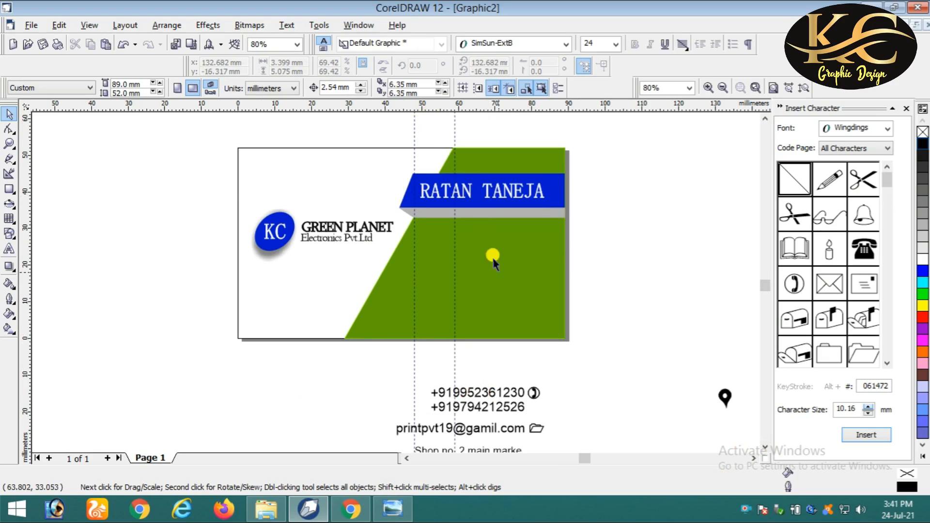
- Delete both vertical guidelines from the card
{"action": "left_click", "coordinate": [414, 134]}
{"action": "key", "text": "Delete"}
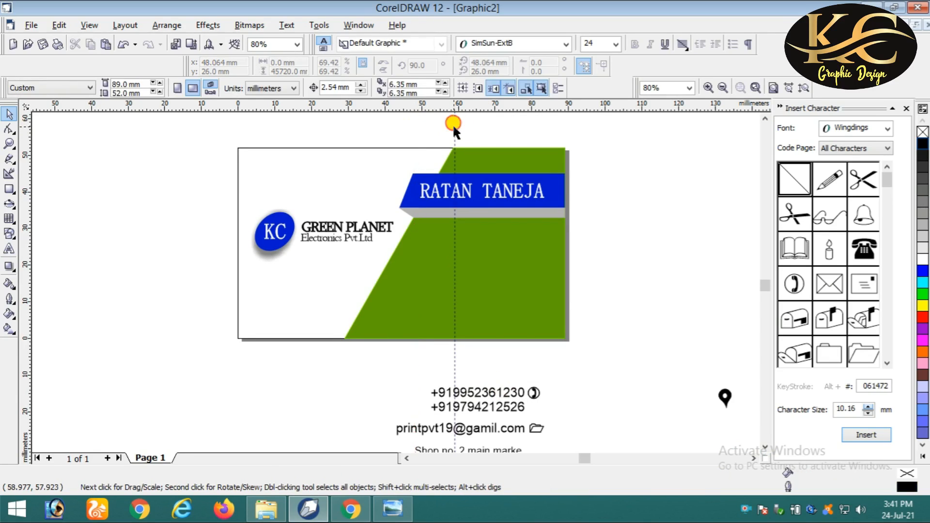
{"action": "left_click", "coordinate": [455, 126]}
{"action": "key", "text": "Delete"}
{"action": "left_click", "coordinate": [481, 393]}
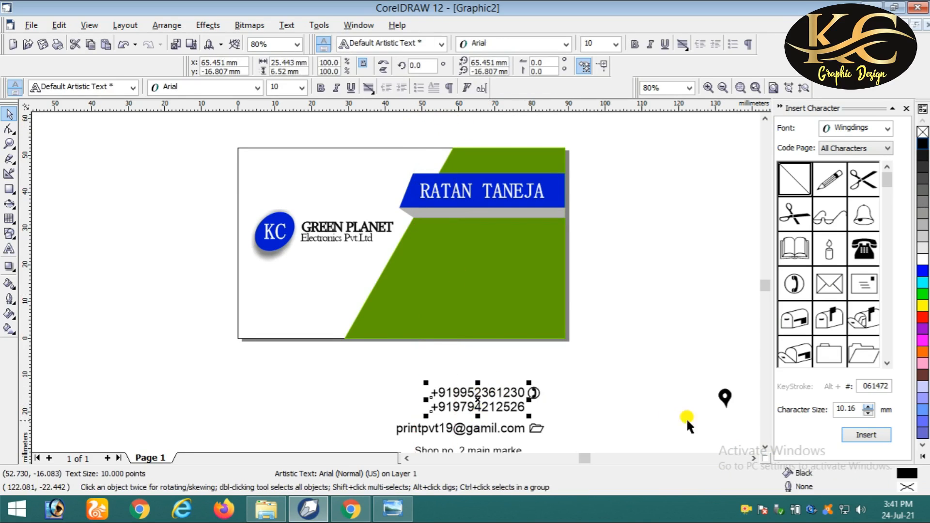
{"action": "scroll", "coordinate": [771, 451], "scroll_direction": "down", "scroll_amount": 2}
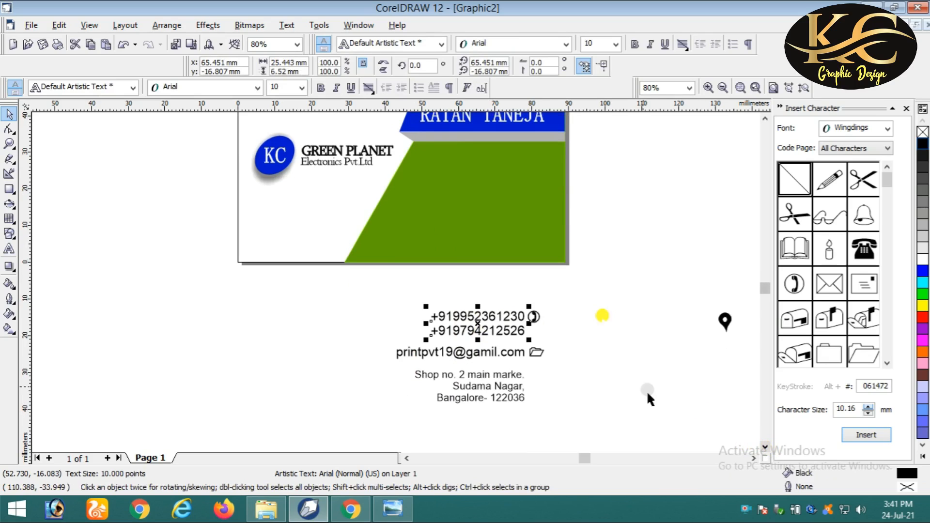
{"action": "left_click", "coordinate": [536, 294]}
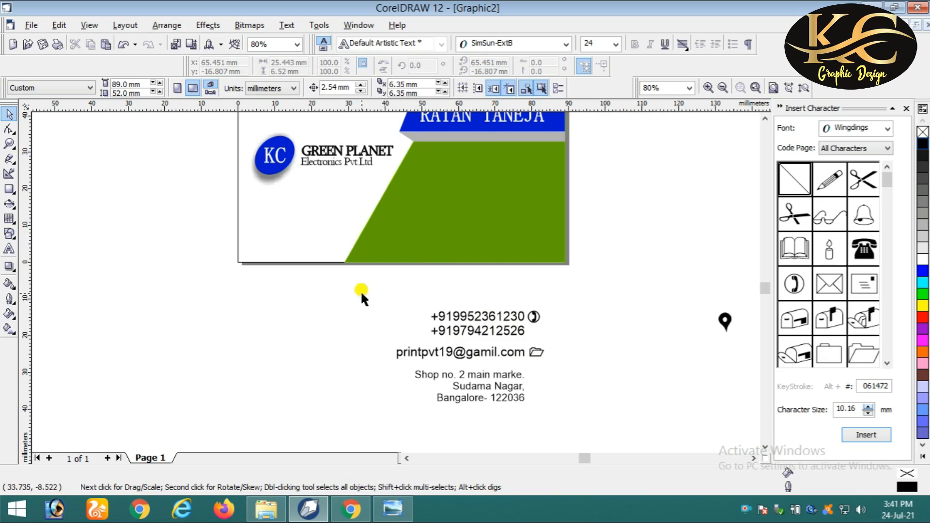
- Group the five contact-detail texts and icons into one object
{"action": "left_click_drag", "start_coordinate": [361, 292], "coordinate": [565, 414]}
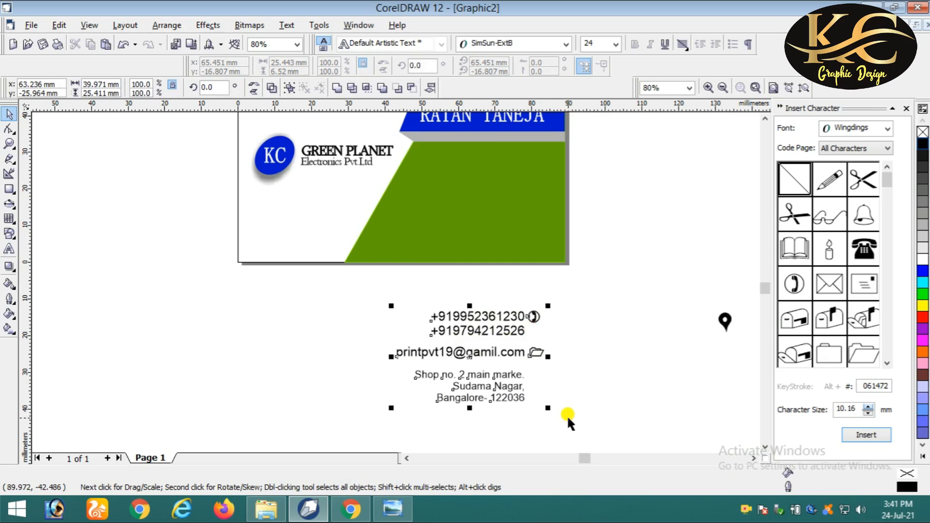
{"action": "right_click", "coordinate": [480, 354]}
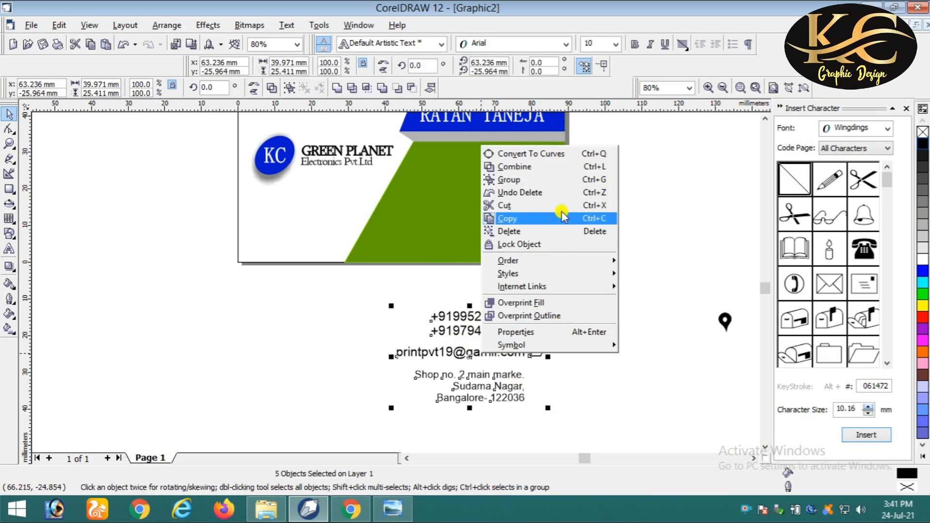
{"action": "left_click", "coordinate": [558, 181]}
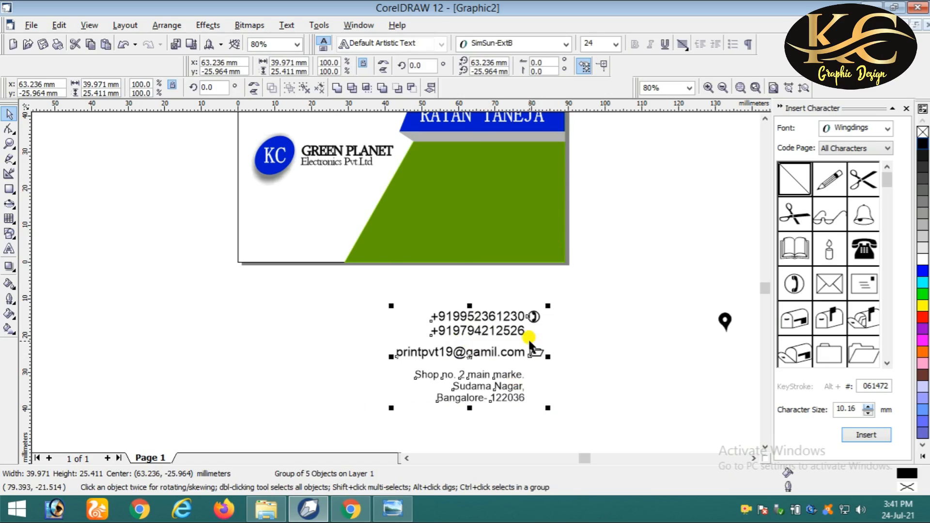
- Move the contact group onto the green panel below the name band, nudging it down and left
{"action": "left_click_drag", "start_coordinate": [470, 350], "coordinate": [477, 178]}
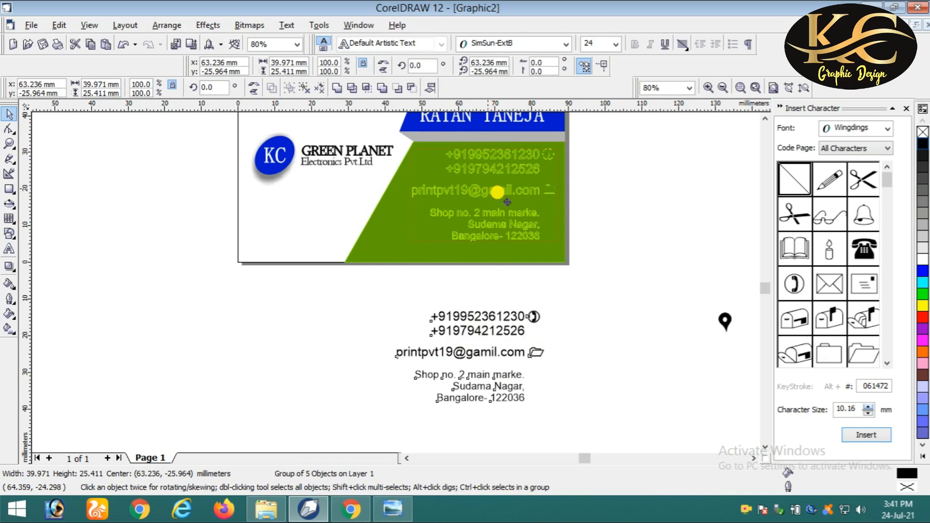
{"action": "left_click", "coordinate": [765, 118]}
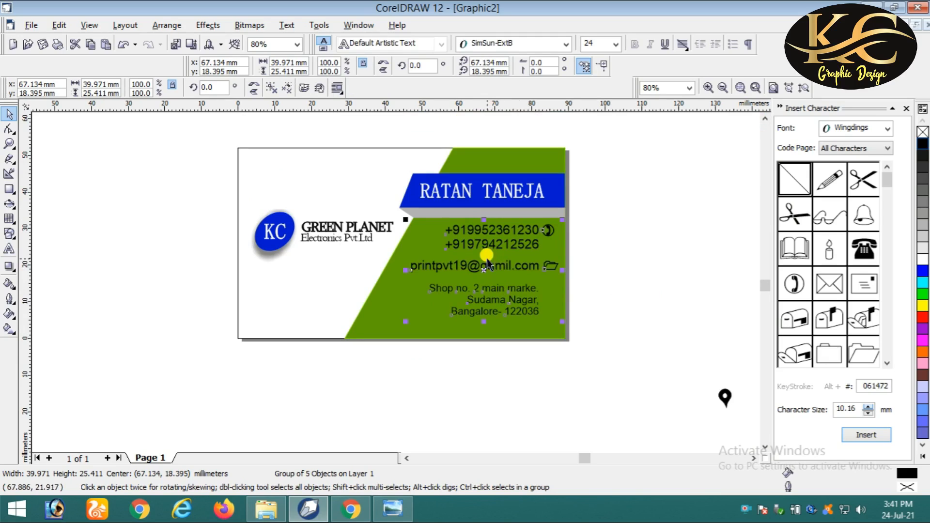
{"action": "key", "text": "Down"}
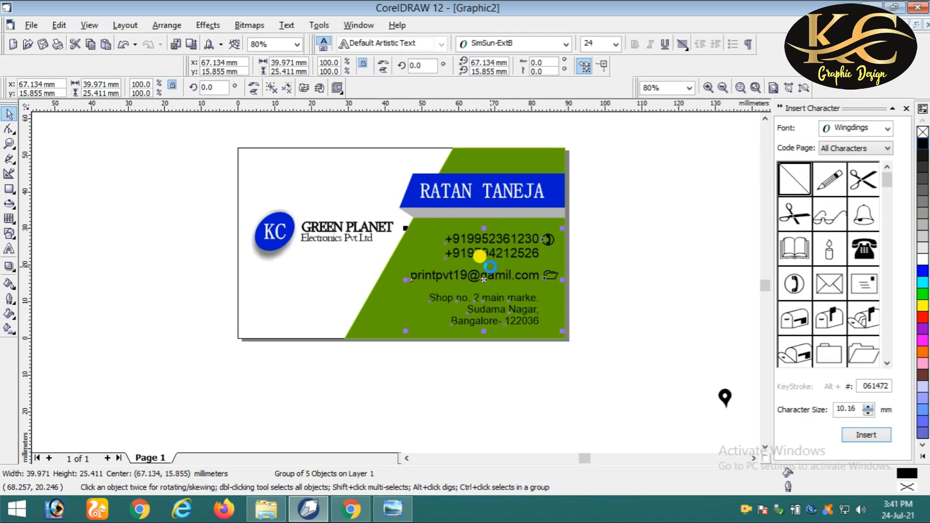
{"action": "key", "text": "Left"}
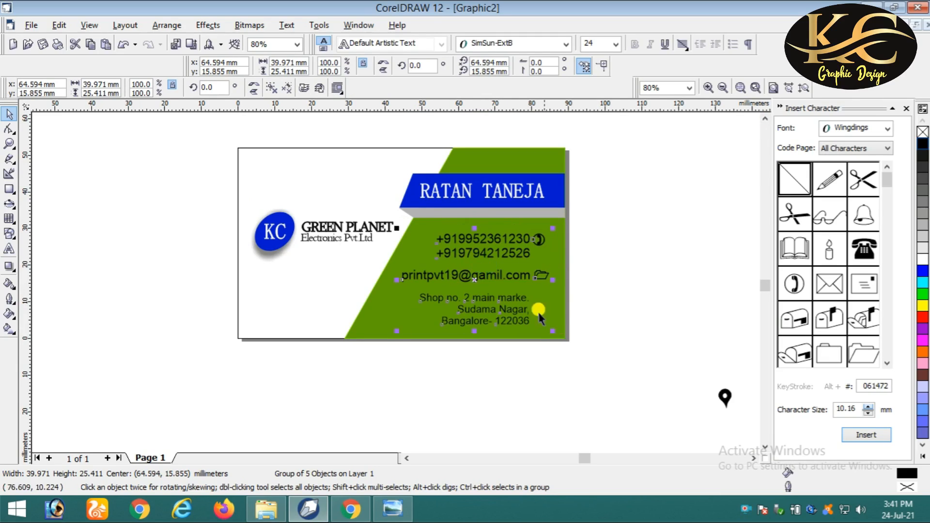
{"action": "left_click", "coordinate": [612, 288]}
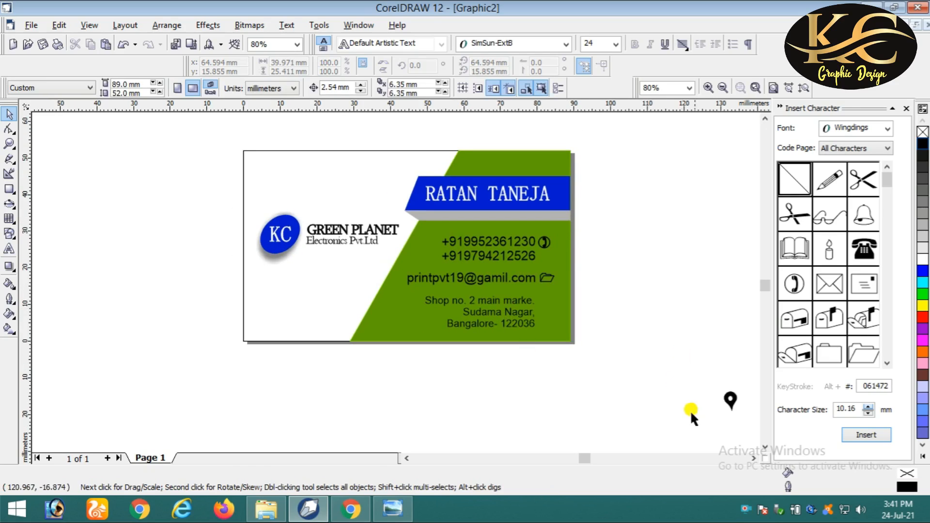
- Move the location-pin symbol beside the address and scale it to match the other icons
{"action": "left_click", "coordinate": [731, 400]}
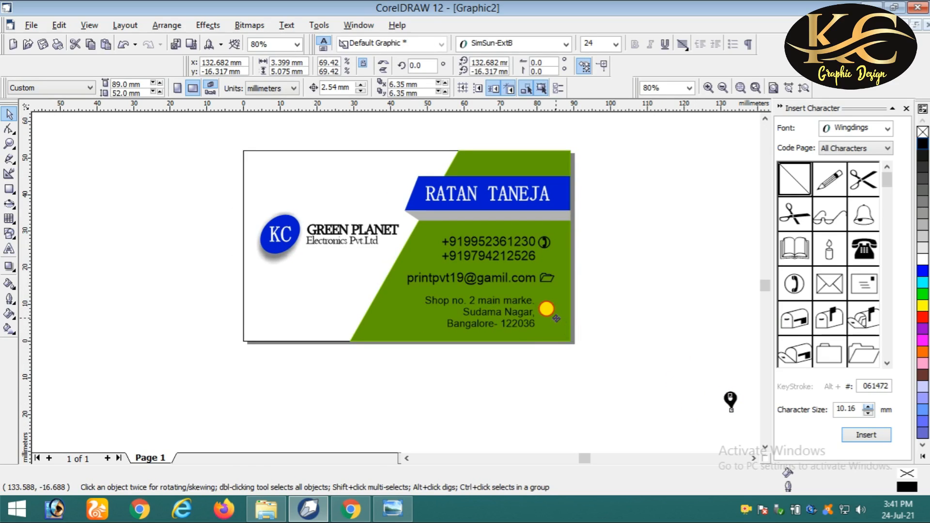
{"action": "left_click_drag", "start_coordinate": [549, 303], "coordinate": [548, 302]}
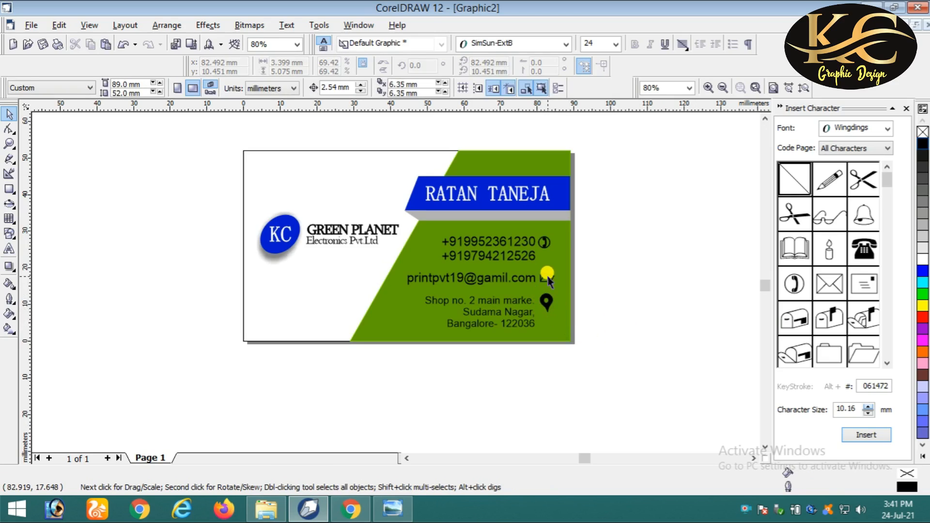
{"action": "left_click", "coordinate": [547, 304]}
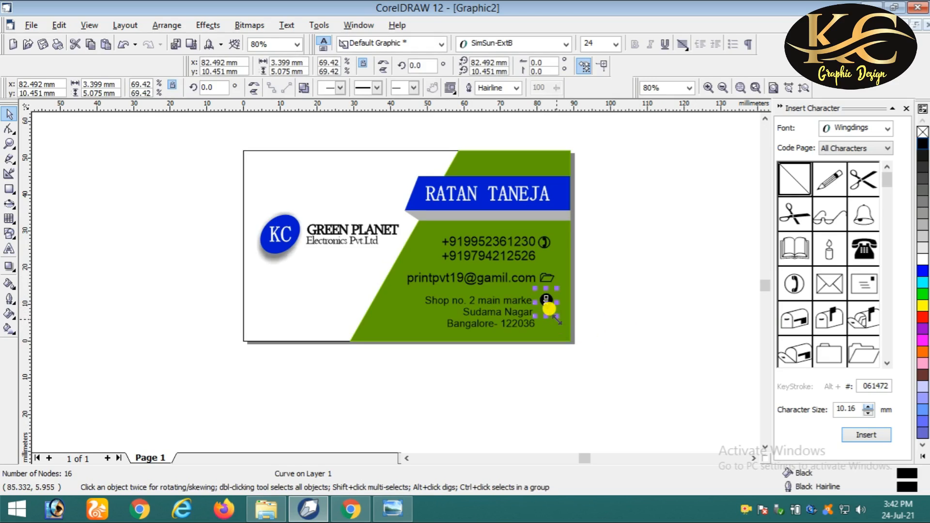
{"action": "left_click_drag", "start_coordinate": [558, 318], "coordinate": [554, 312]}
{"action": "scroll", "coordinate": [555, 291], "scroll_direction": "up", "scroll_amount": 2}
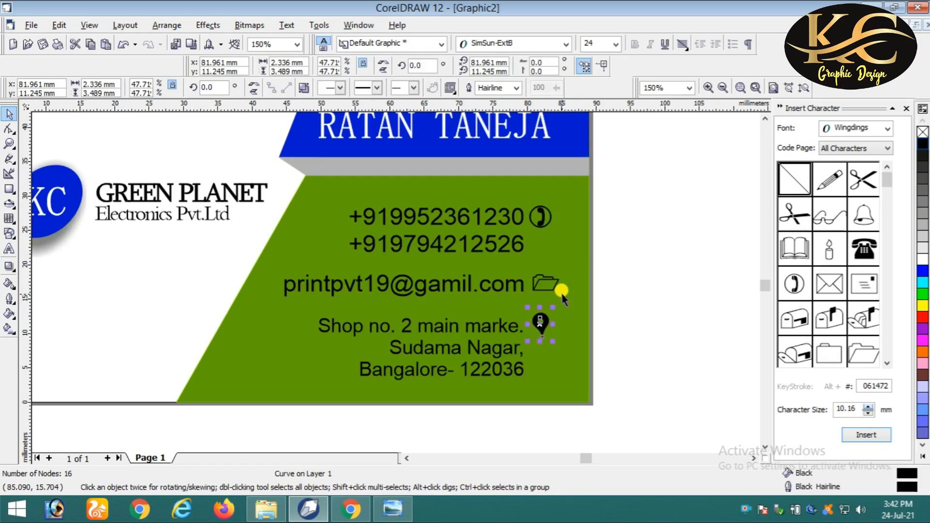
{"action": "scroll", "coordinate": [567, 329], "scroll_direction": "down", "scroll_amount": 2}
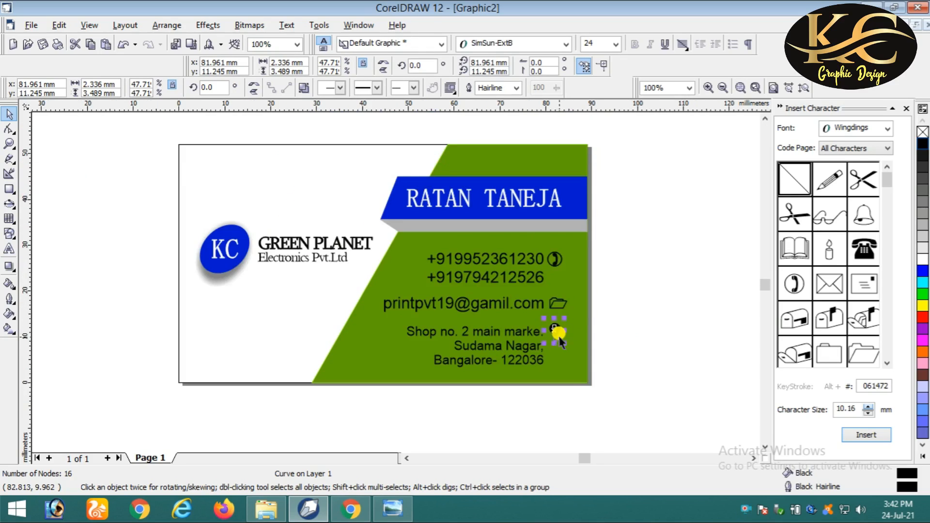
{"action": "scroll", "coordinate": [561, 339], "scroll_direction": "up", "scroll_amount": 2}
{"action": "scroll", "coordinate": [562, 342], "scroll_direction": "down", "scroll_amount": 1}
{"action": "mouse_move", "coordinate": [561, 345]}
{"action": "left_mouse_down"}
{"action": "mouse_move", "coordinate": [569, 350]}
{"action": "mouse_move", "coordinate": [560, 338]}
{"action": "left_mouse_up"}
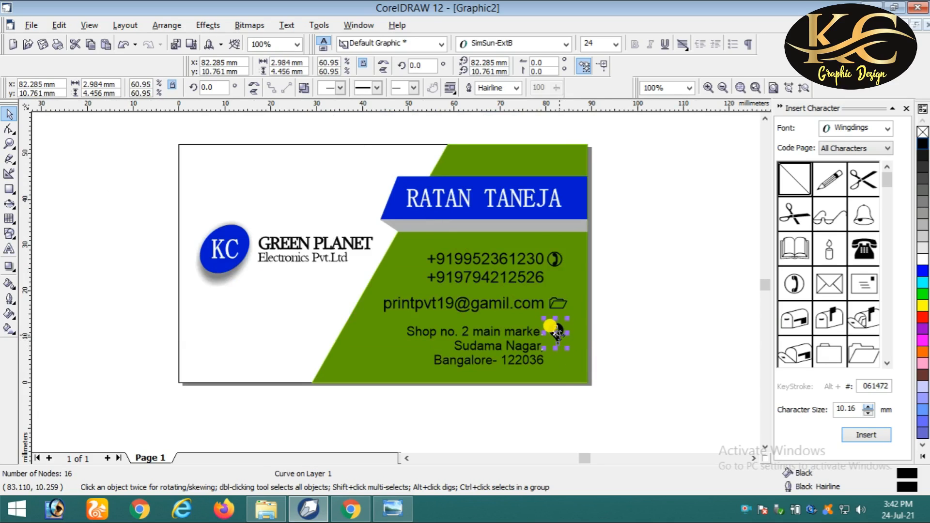
- Fine-tune the pin's position beside Shop no. 2, undoing an unwanted left alignment
{"action": "left_click", "coordinate": [551, 298], "text": "shift"}
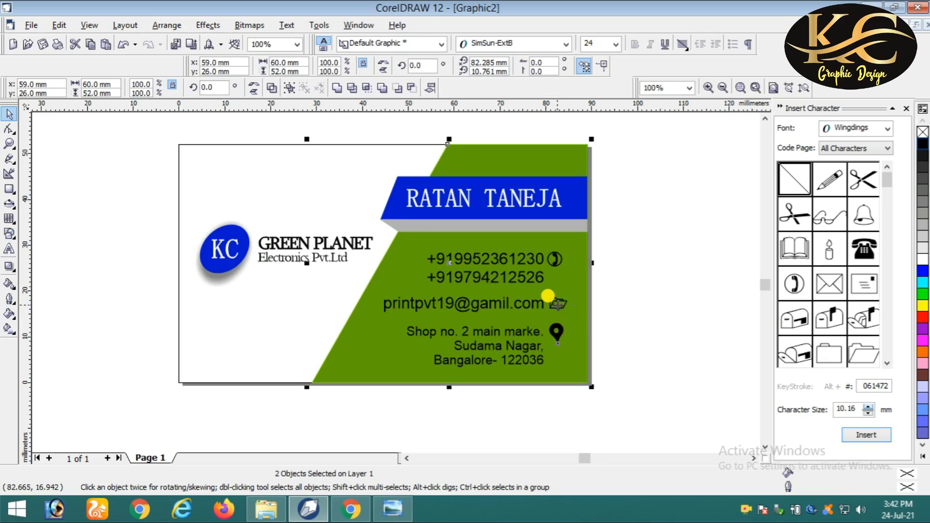
{"action": "key", "text": "l"}
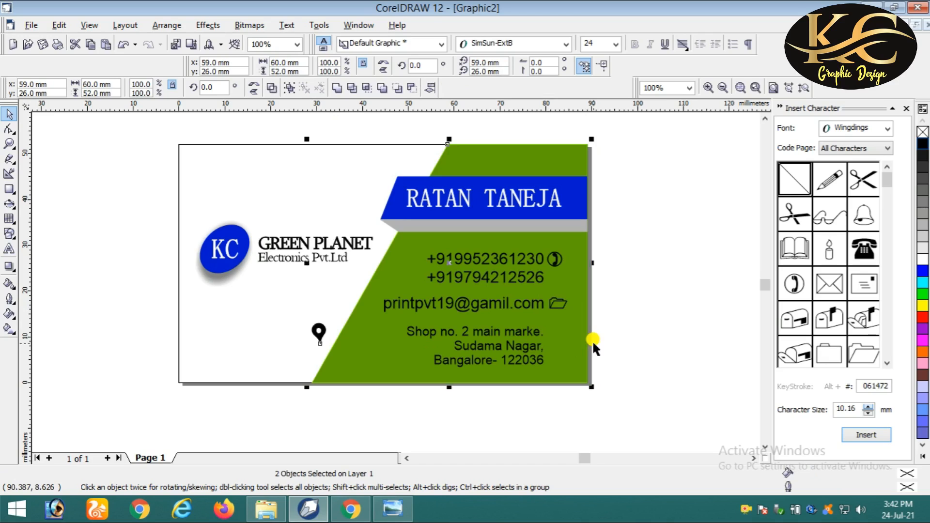
{"action": "key", "text": "ctrl+z"}
{"action": "left_click", "coordinate": [628, 334]}
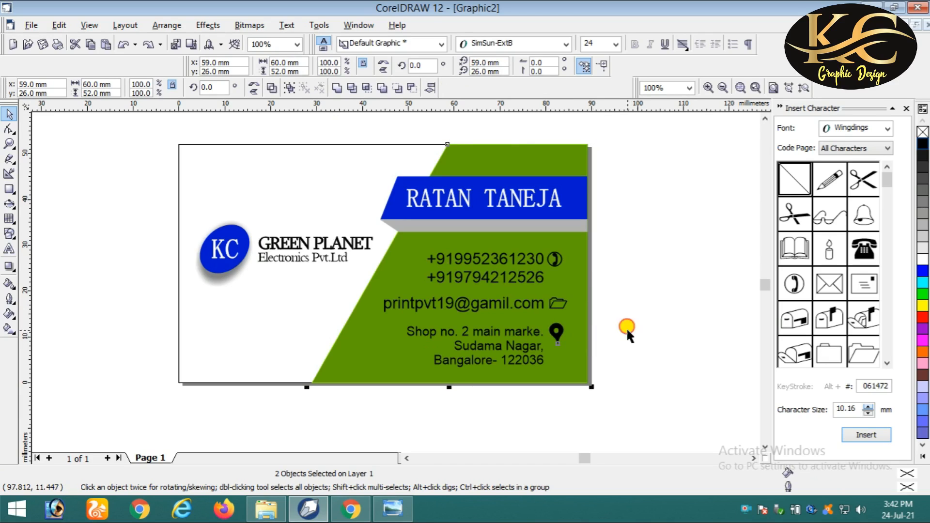
{"action": "left_click", "coordinate": [556, 331]}
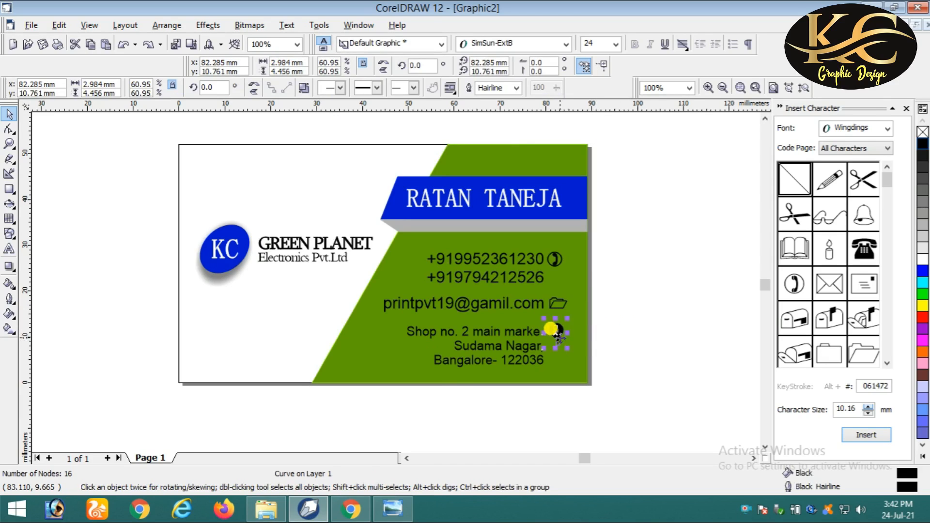
{"action": "key", "text": "Down"}
{"action": "scroll", "coordinate": [560, 345], "scroll_direction": "up", "scroll_amount": 1}
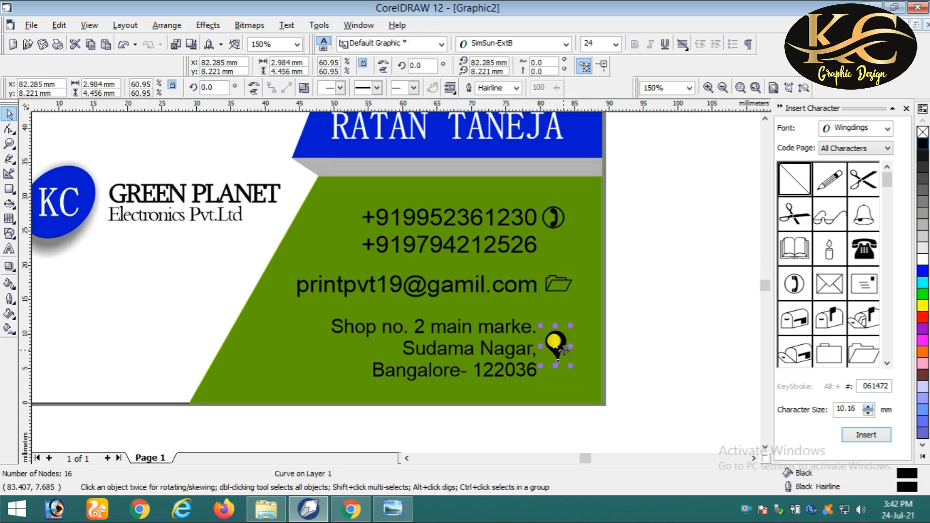
{"action": "left_click_drag", "start_coordinate": [557, 349], "coordinate": [556, 332]}
{"action": "left_click", "coordinate": [606, 316]}
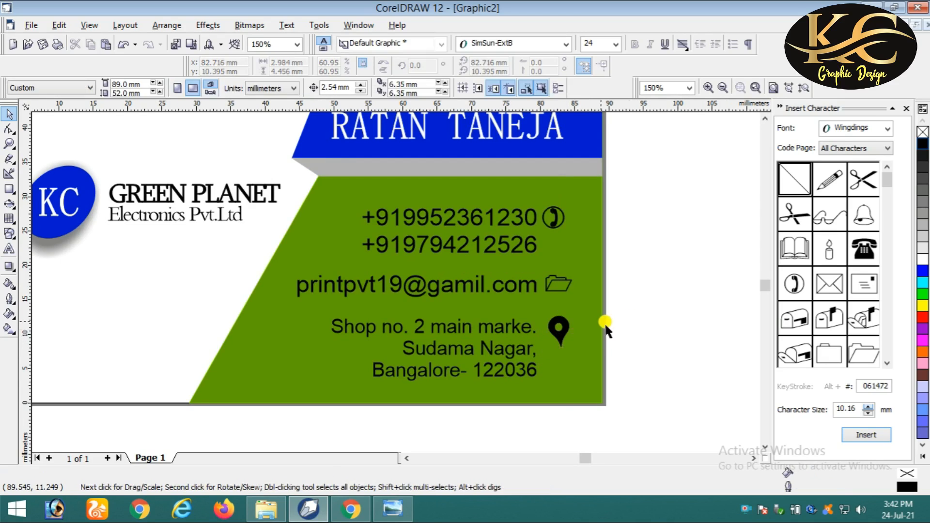
{"action": "scroll", "coordinate": [601, 323], "scroll_direction": "down", "scroll_amount": 1}
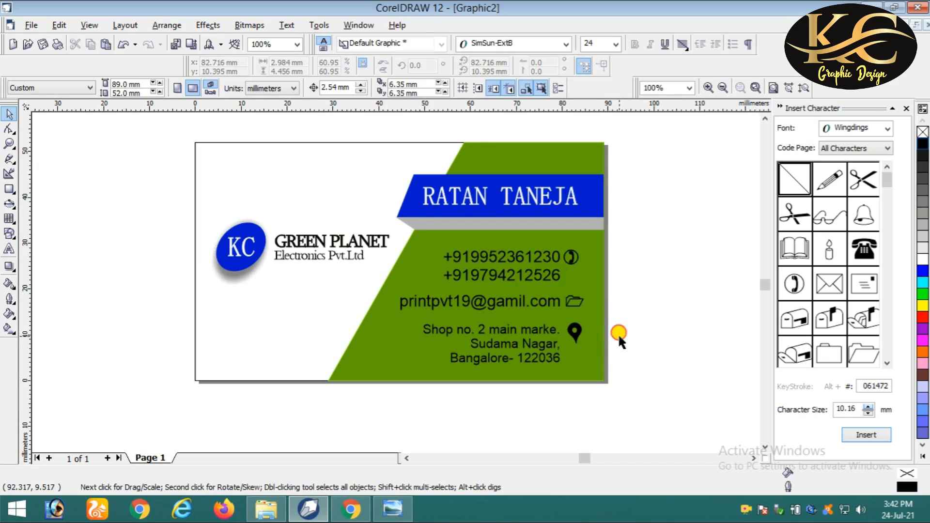
{"action": "scroll", "coordinate": [609, 345], "scroll_direction": "down", "scroll_amount": 1}
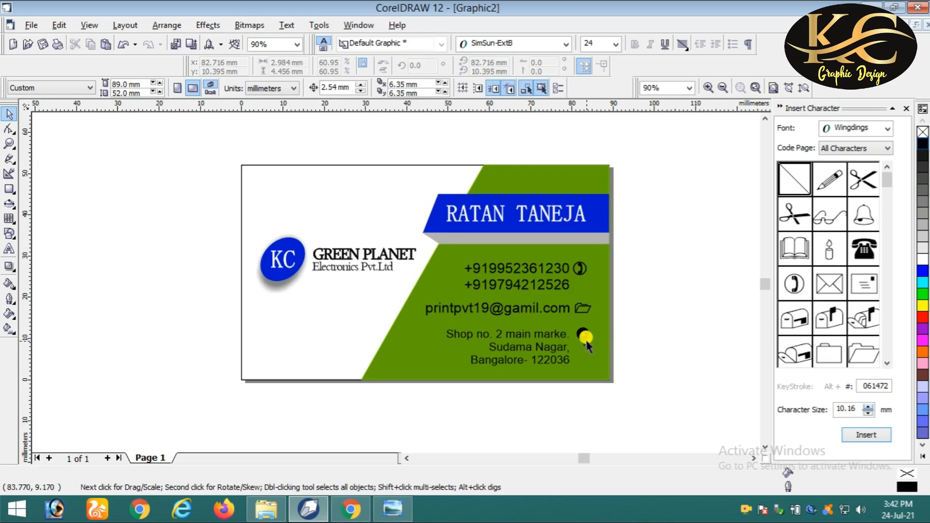
- Check the placed pin icon and the card's background rectangle
{"action": "left_click", "coordinate": [584, 340]}
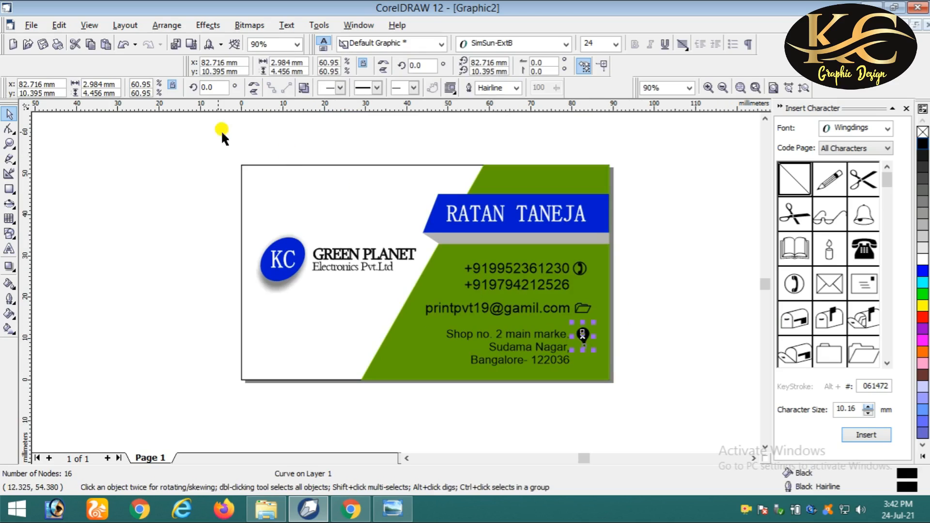
{"action": "left_click", "coordinate": [644, 336]}
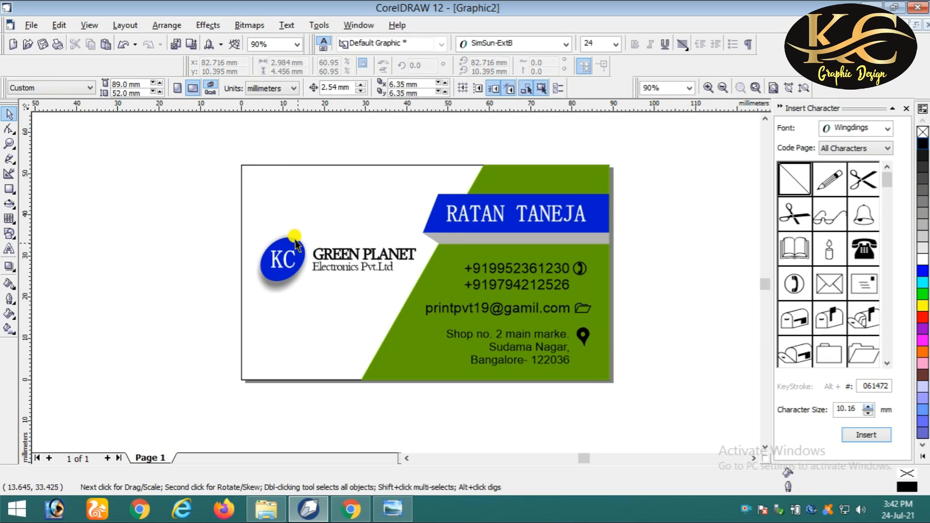
{"action": "left_click", "coordinate": [583, 338]}
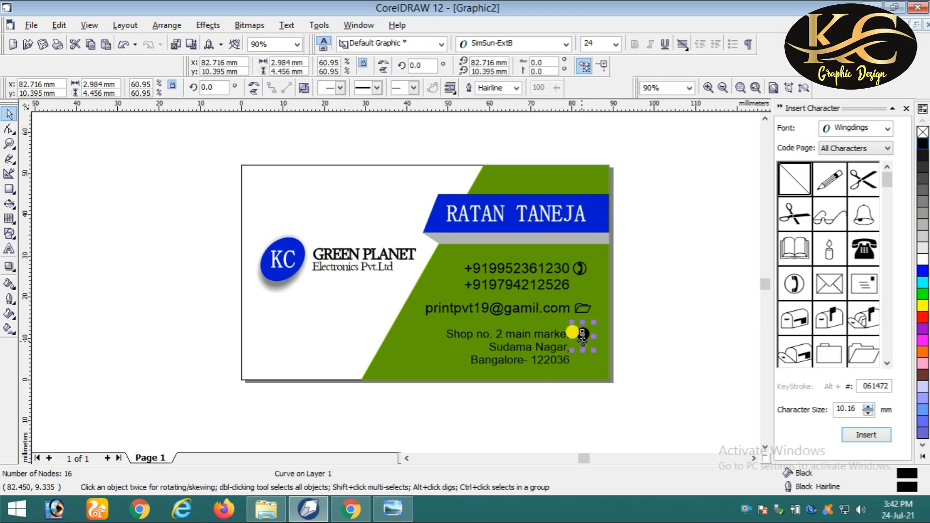
{"action": "left_click", "coordinate": [244, 164]}
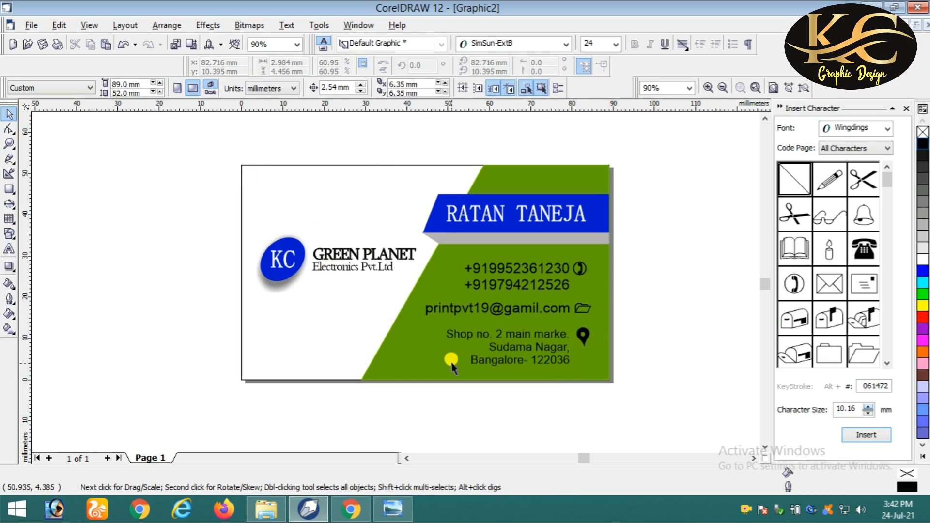
{"action": "left_click", "coordinate": [268, 166]}
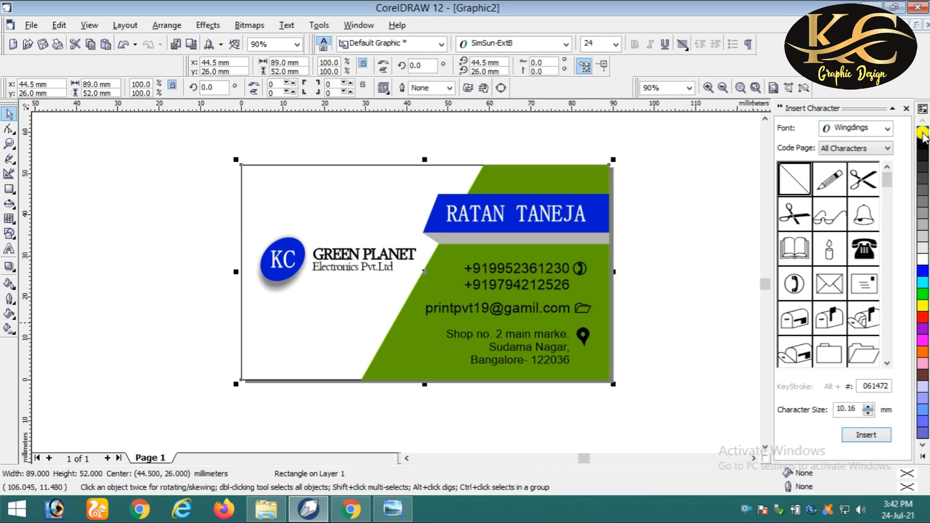
{"action": "left_click", "coordinate": [357, 134]}
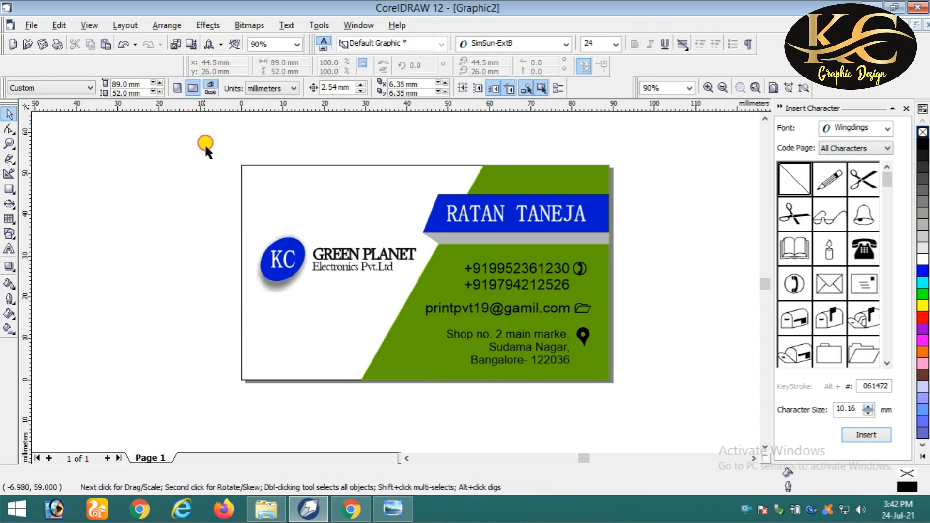
- Group all eleven card objects into a single group
{"action": "left_click_drag", "start_coordinate": [203, 152], "coordinate": [656, 392]}
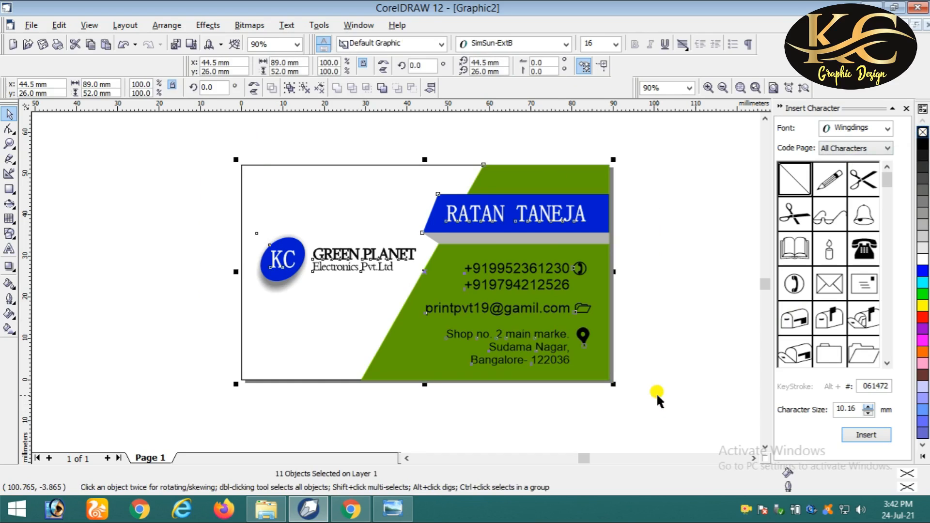
{"action": "right_click", "coordinate": [463, 246]}
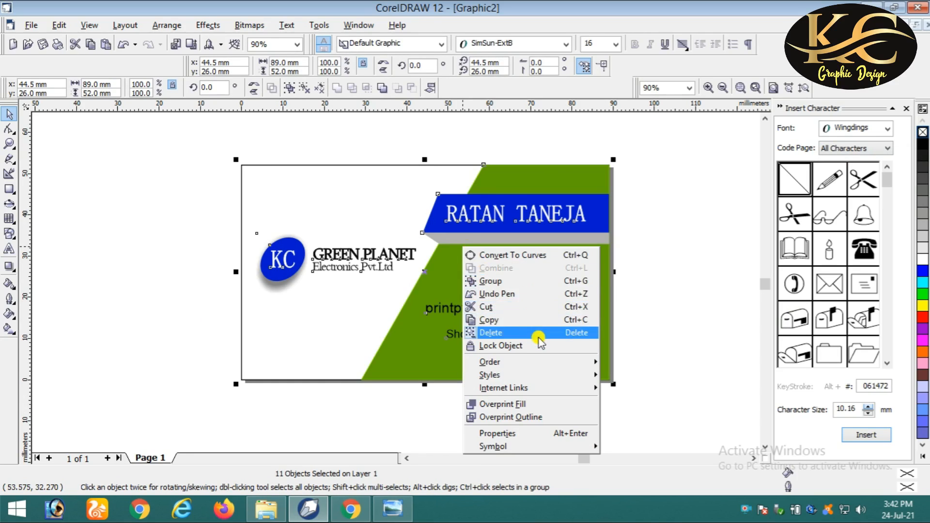
{"action": "left_click", "coordinate": [548, 283]}
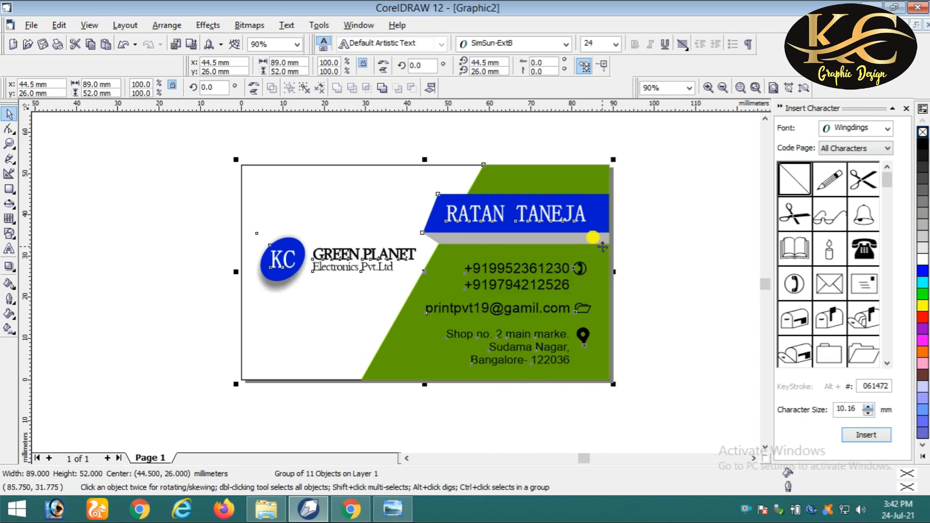
{"action": "left_click", "coordinate": [649, 235]}
- Show the finished business card in Full Screen Preview (F9)
{"action": "scroll", "coordinate": [449, 231], "scroll_direction": "up", "scroll_amount": 2}
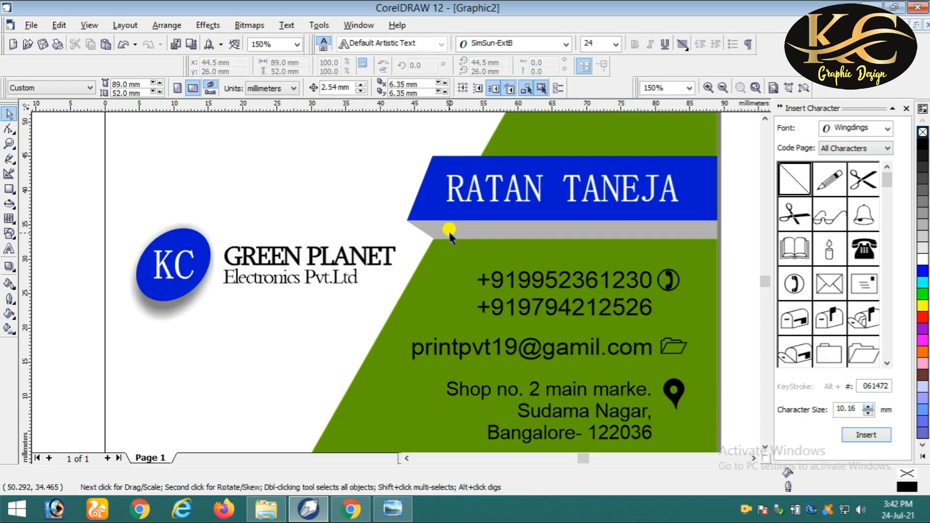
{"action": "scroll", "coordinate": [440, 224], "scroll_direction": "down", "scroll_amount": 2}
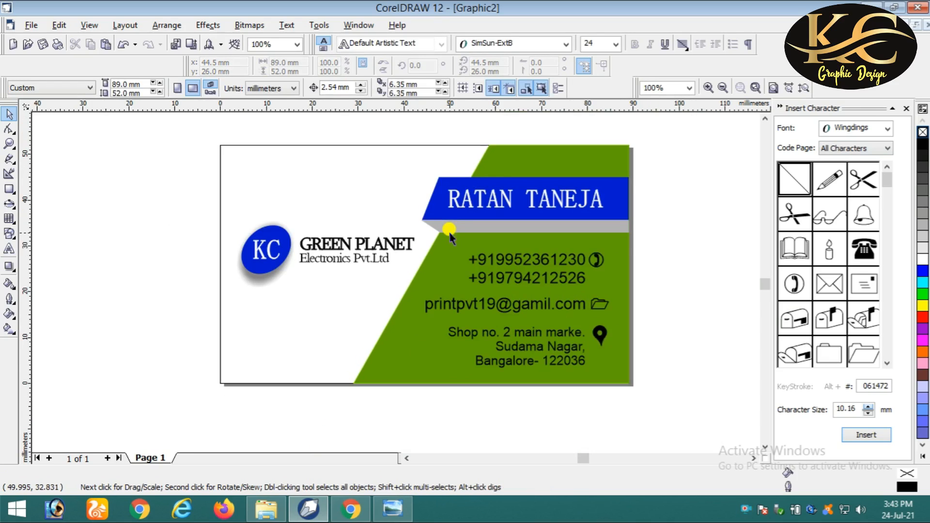
{"action": "left_click", "coordinate": [765, 118]}
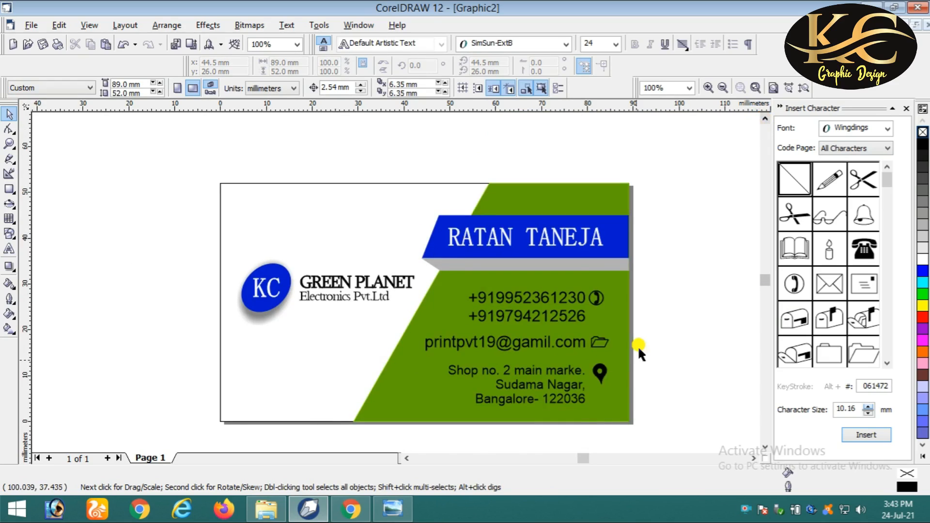
{"action": "left_click", "coordinate": [407, 458]}
{"action": "left_click", "coordinate": [753, 458]}
{"action": "scroll", "coordinate": [361, 307], "scroll_direction": "up", "scroll_amount": 2}
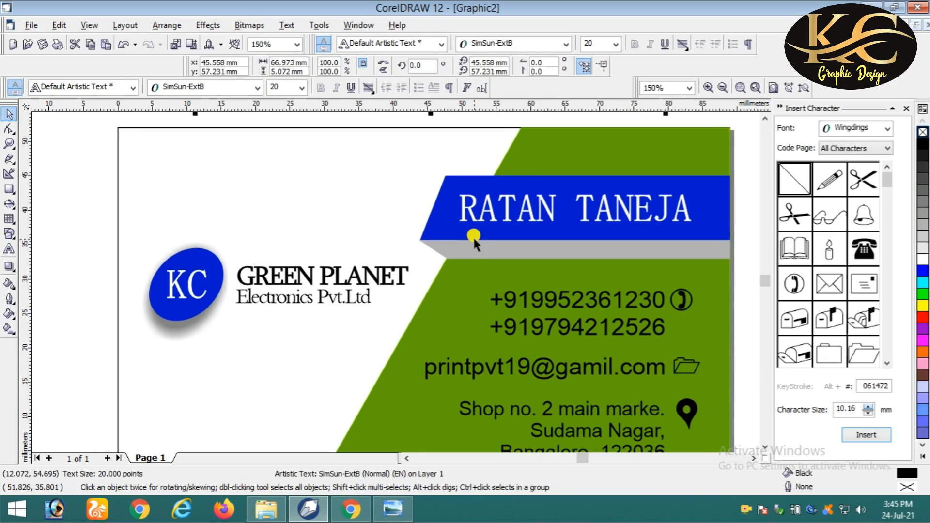
{"action": "key", "text": "F9"}
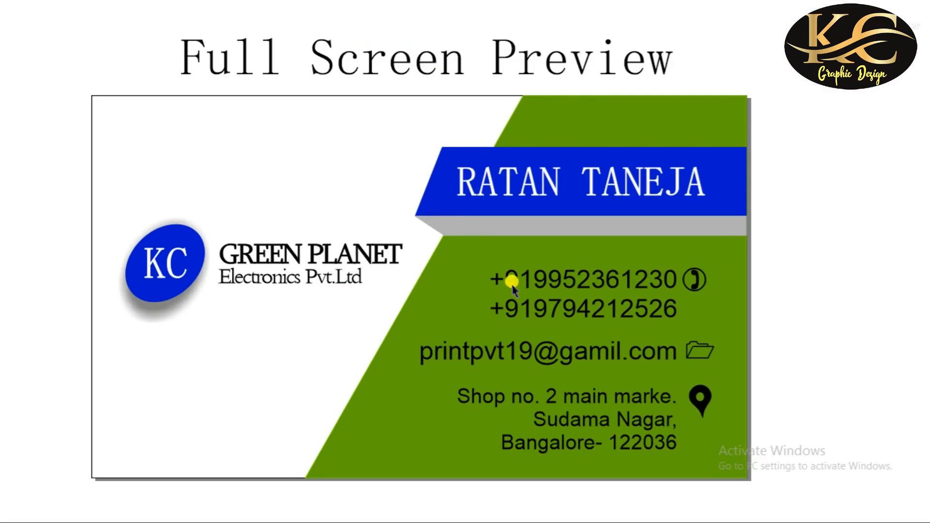